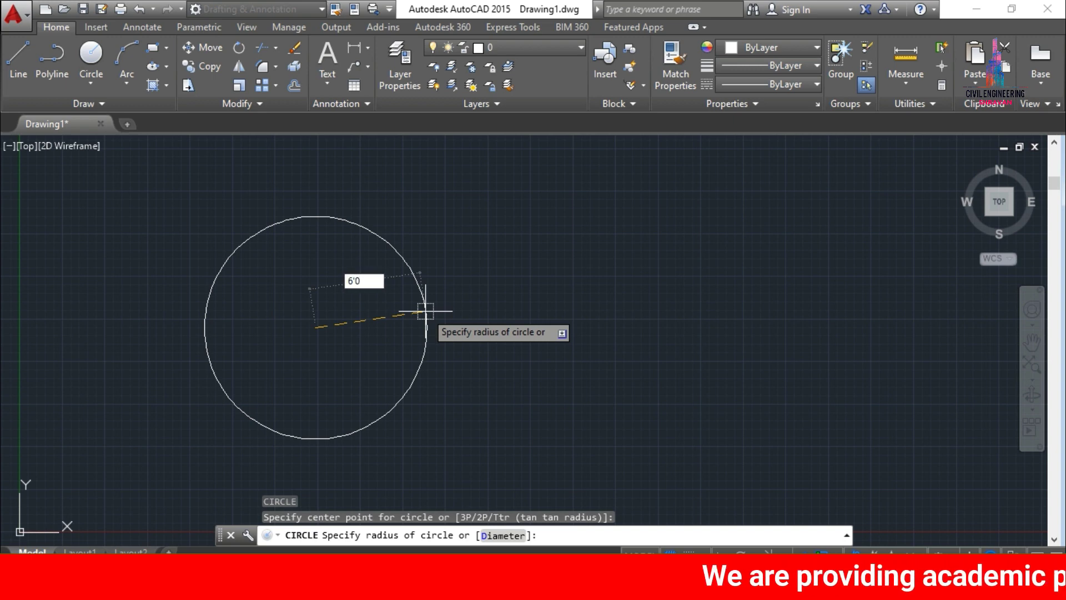
Complete the circle with a radius of 6'0" and zoom to show the whole drawing
key("Return")
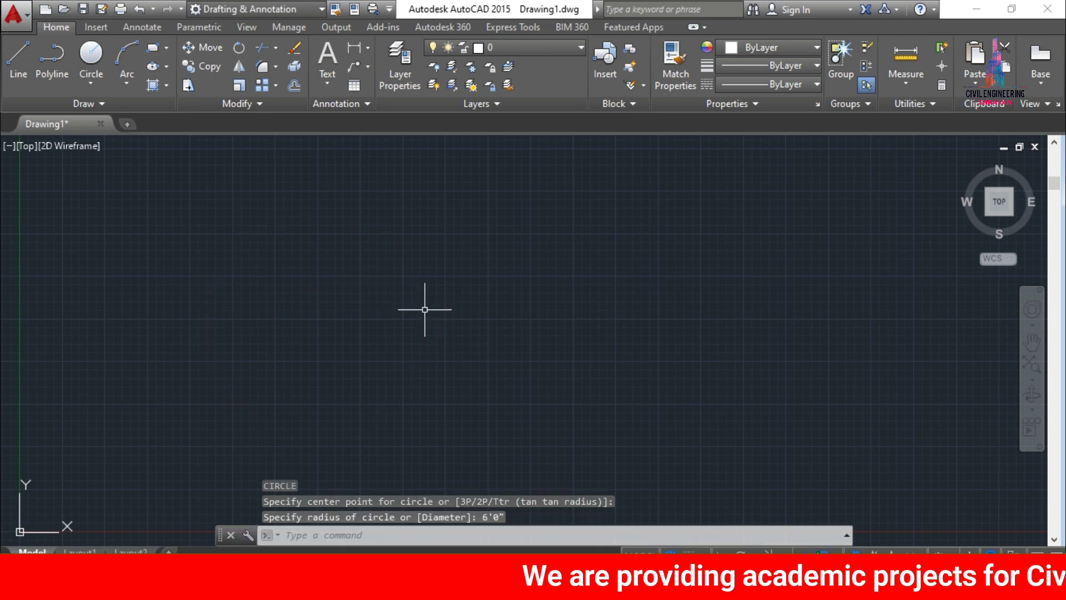
key("Escape")
type("z")
key("Return")
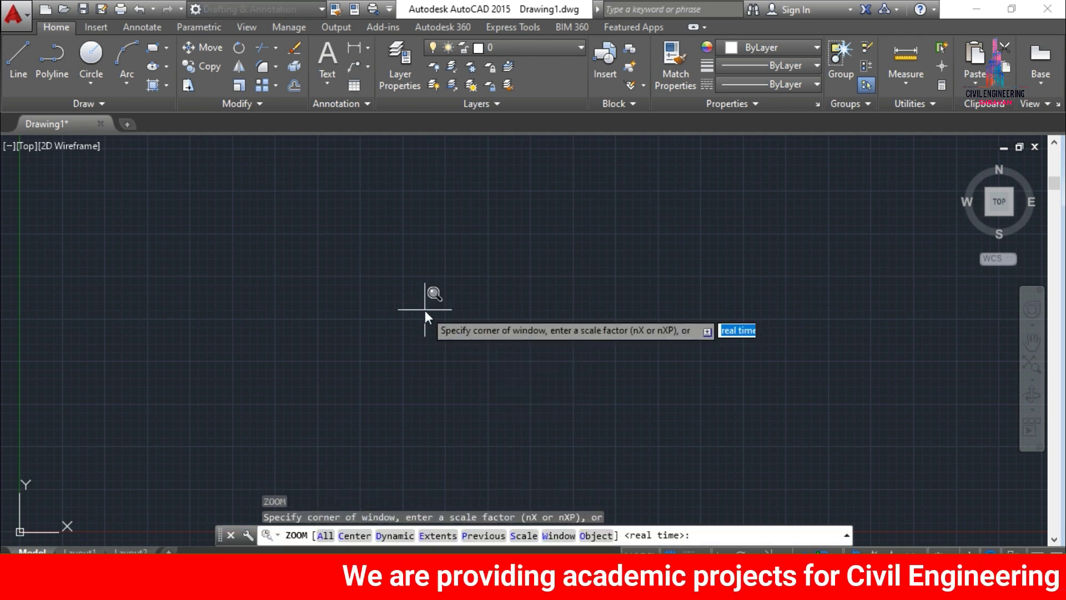
type("a")
key("Return")
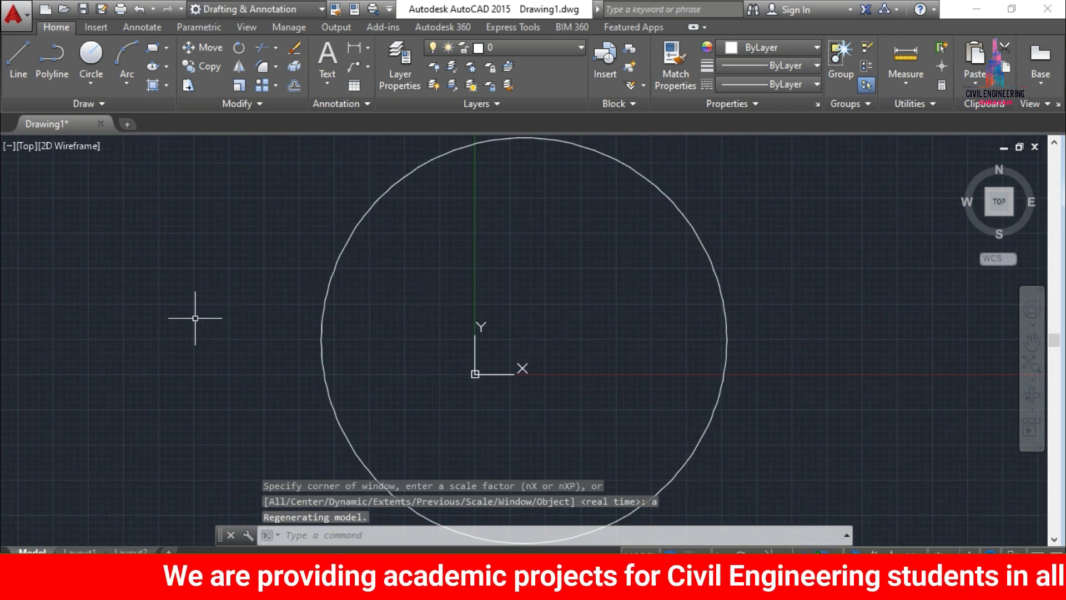
scroll(127, 270, "down", 2)
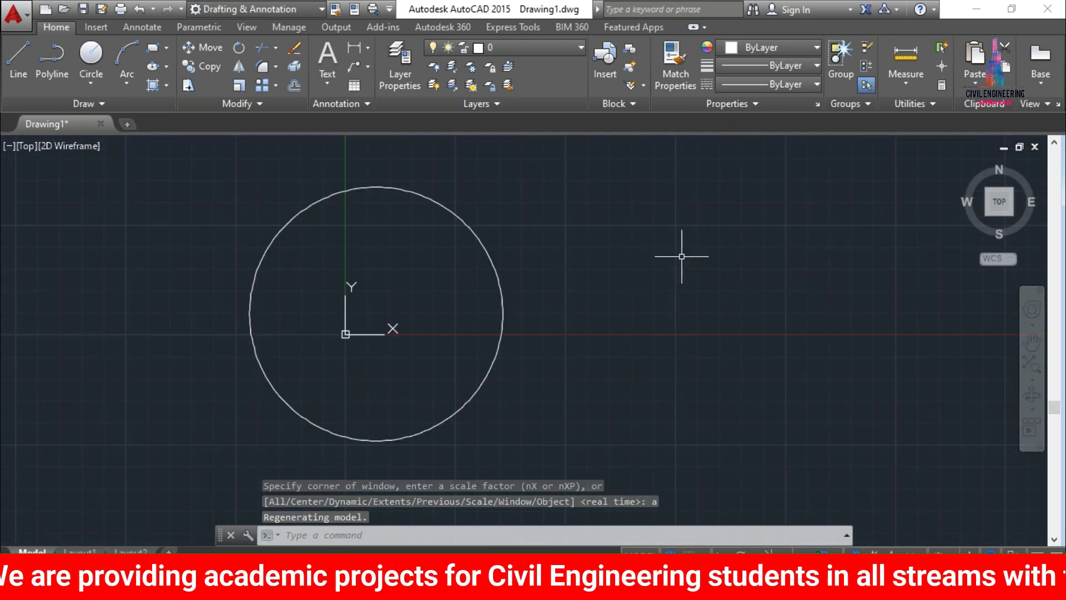
scroll(681, 256, "up", 2)
scroll(671, 252, "down", 2)
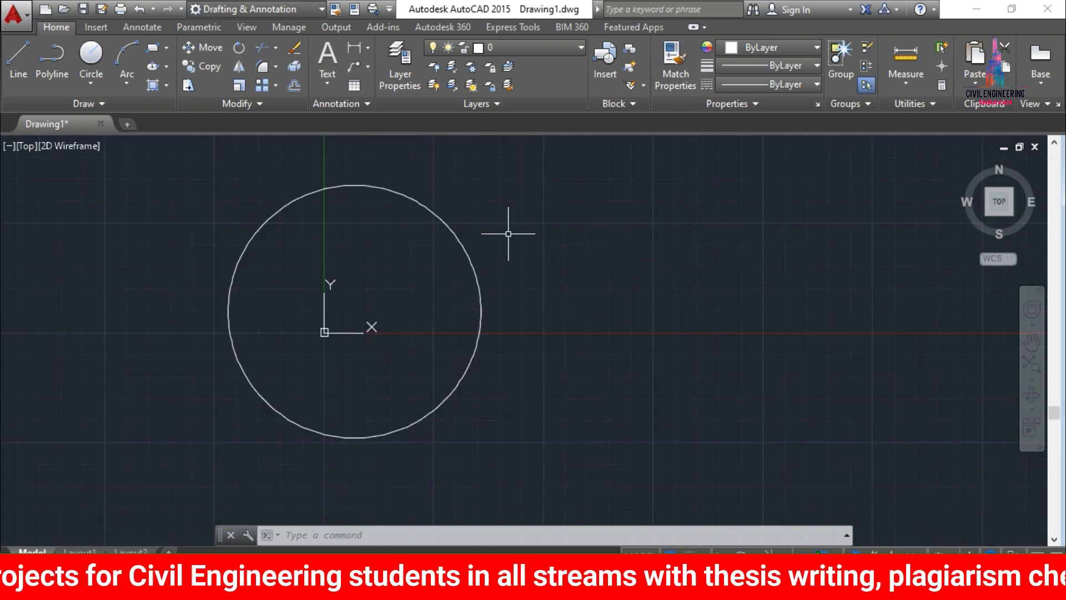
Add a radius dimension to the circle, placing its text near the circle's centre
left_click(367, 51)
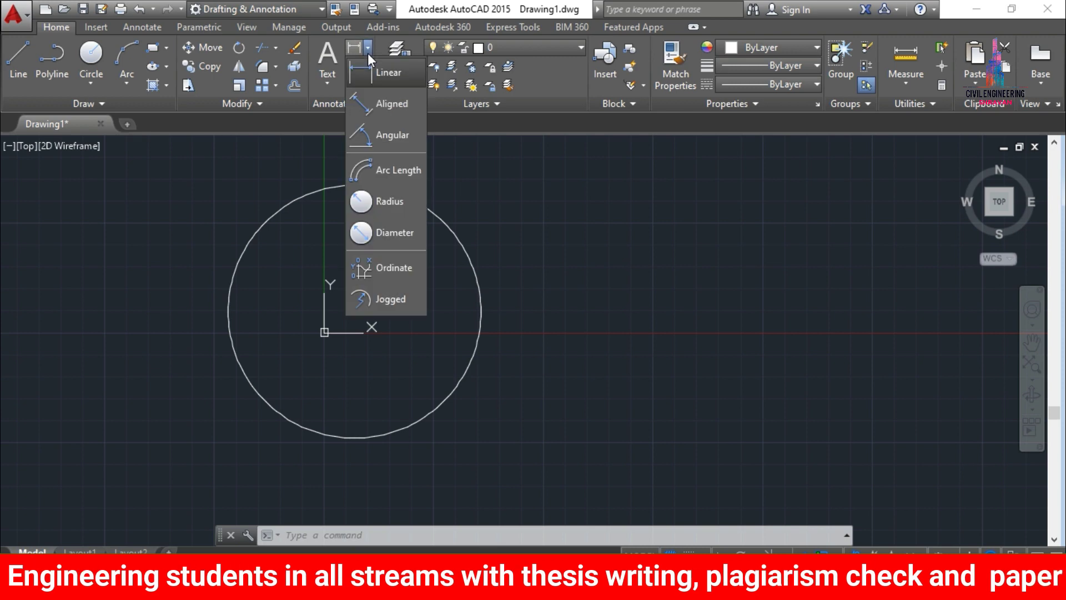
left_click(395, 192)
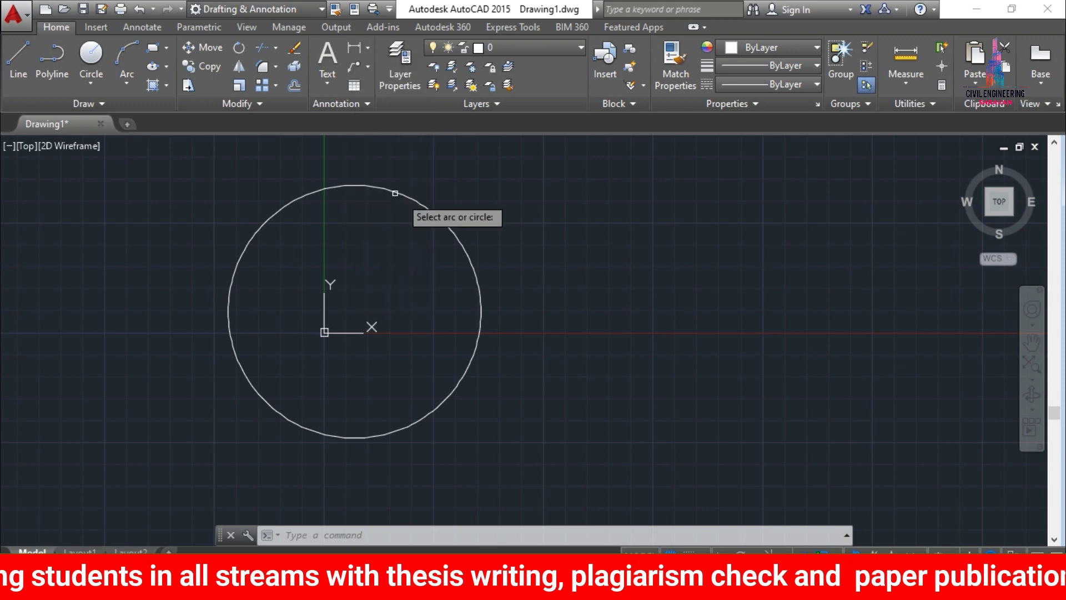
left_click(425, 209)
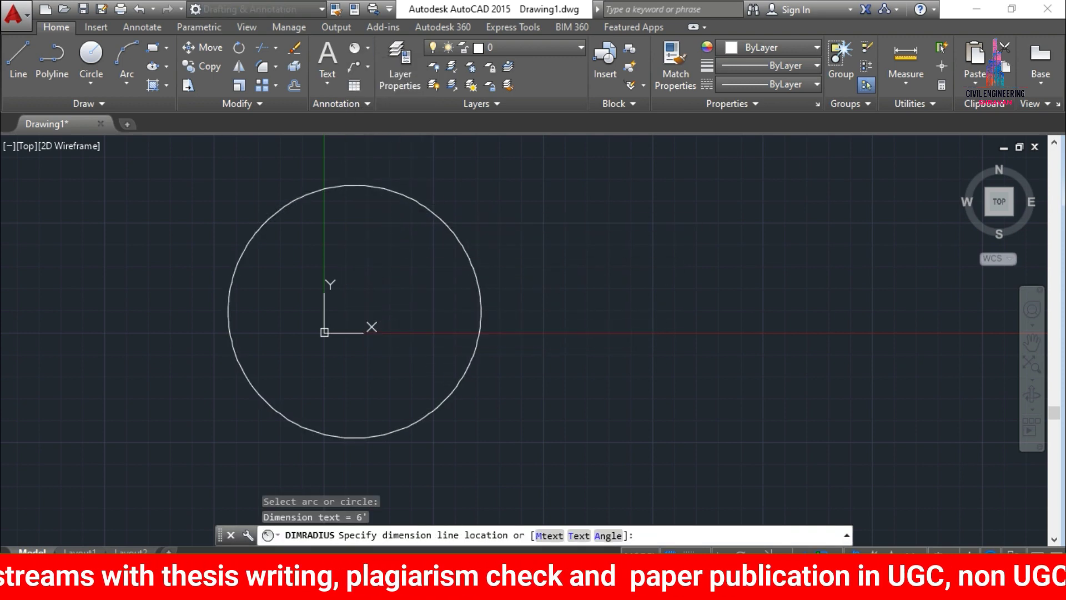
left_click(365, 312)
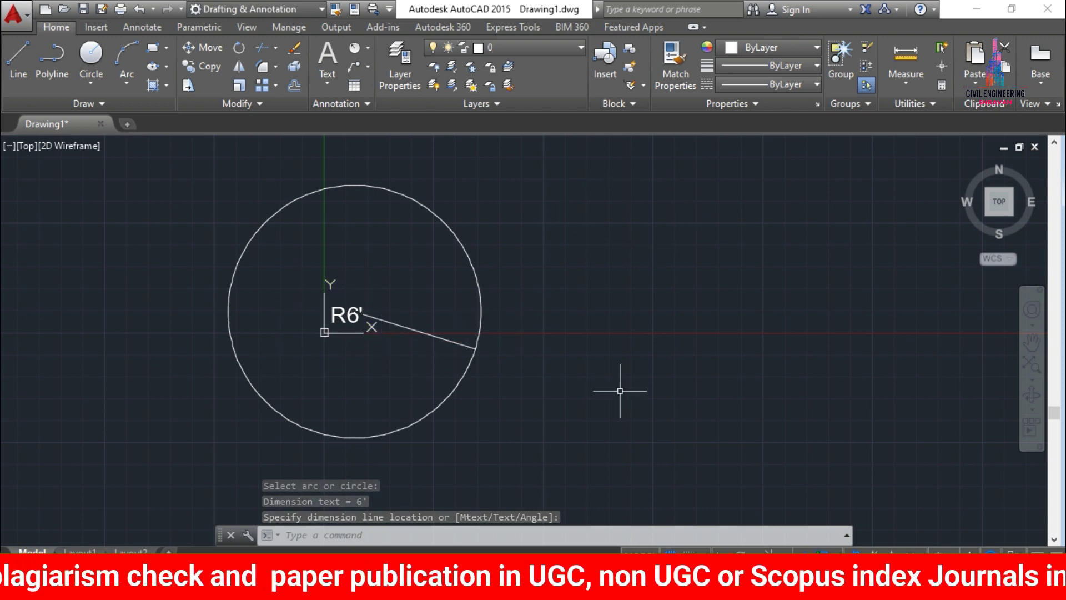
Draw a second circle with a diameter of 12'0" above and to the right of the first circle
scroll(356, 289, "down", 2)
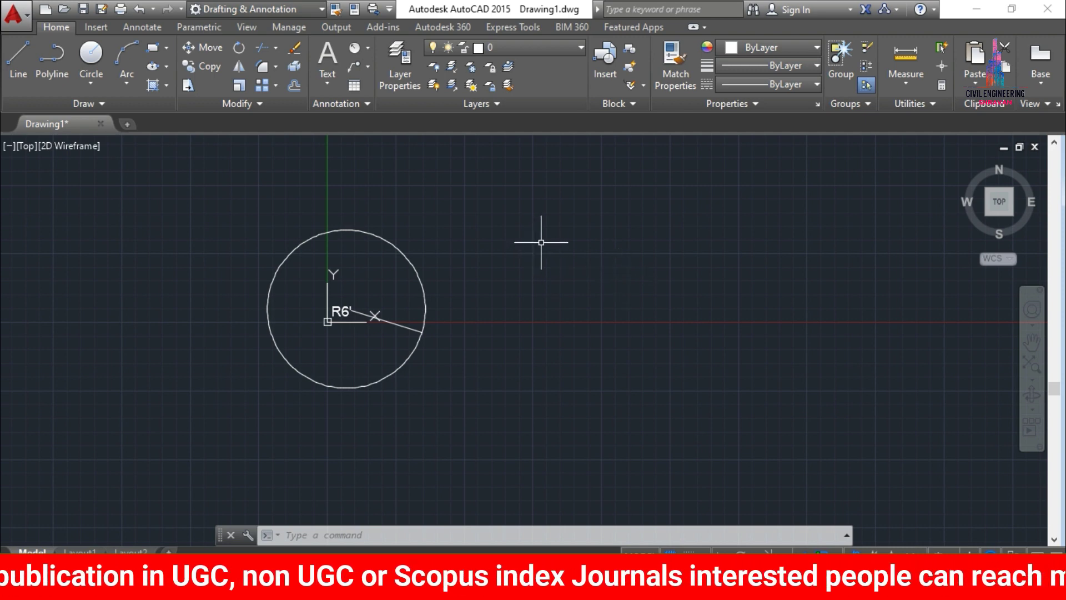
mouse_move(541, 242)
middle_mouse_down()
mouse_move(457, 283)
mouse_move(373, 379)
middle_mouse_up()
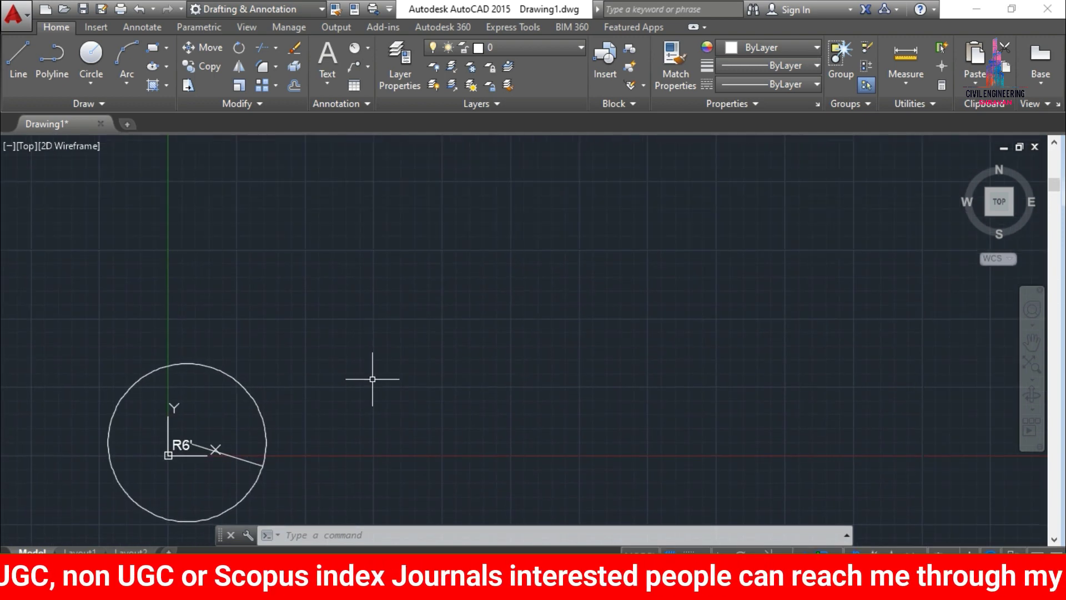
type("c")
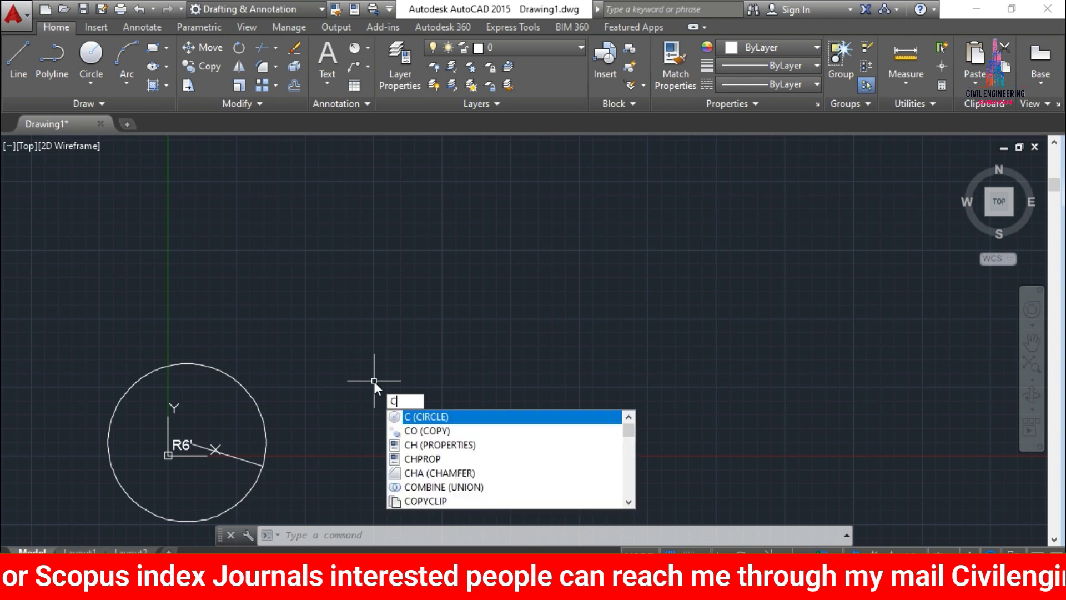
key("Return")
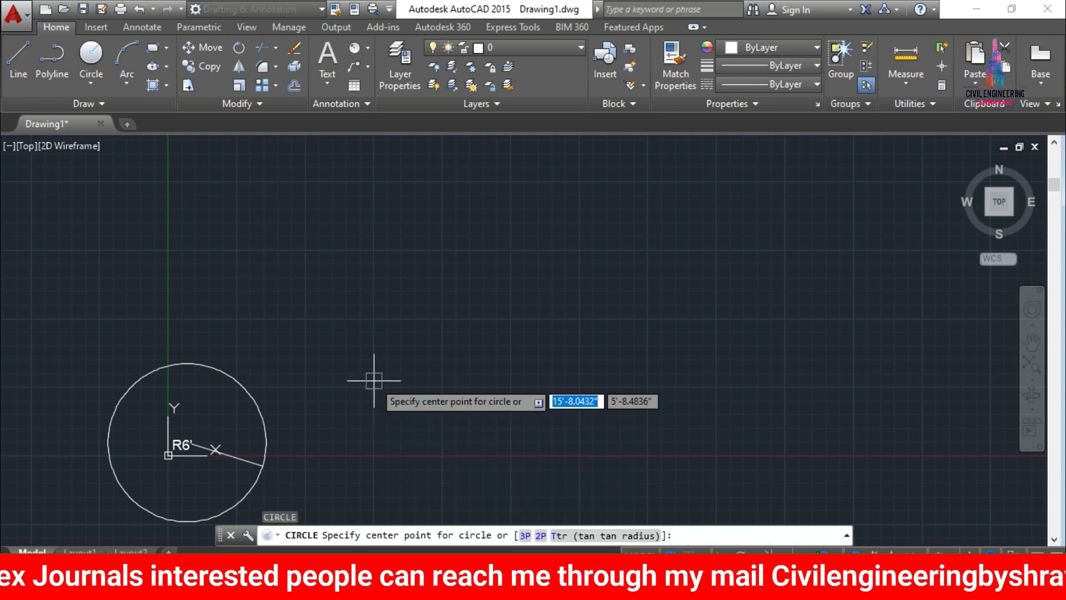
left_click(492, 265)
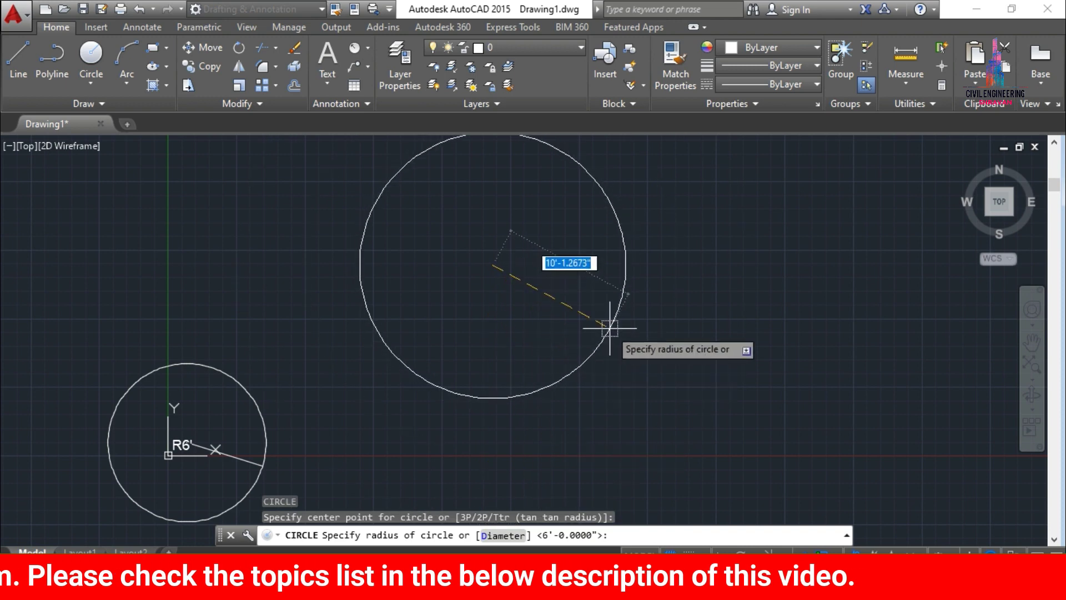
type("d")
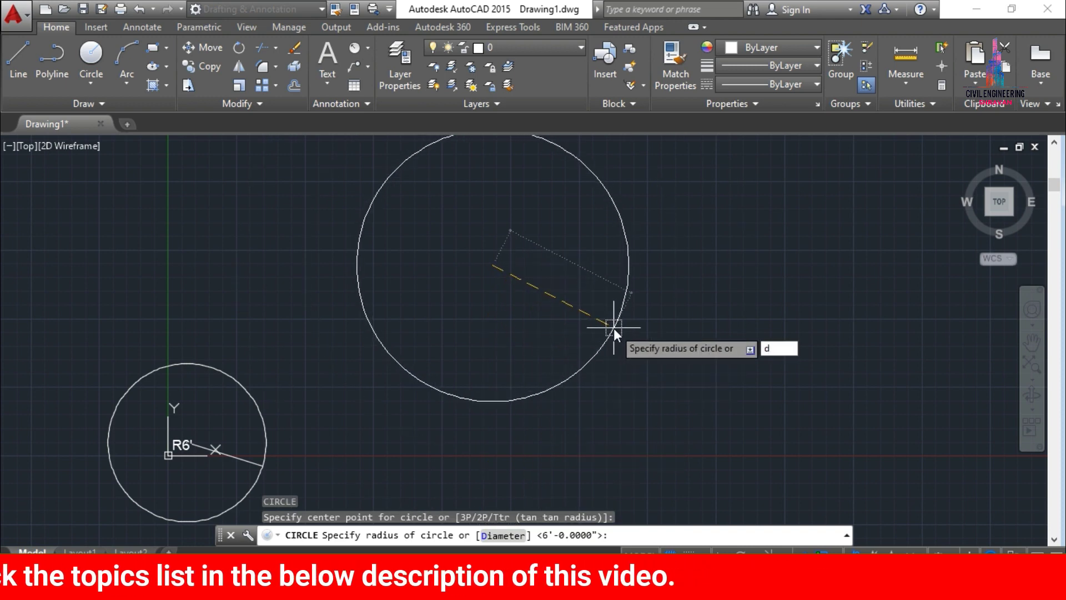
key("Return")
type("1")
key("BackSpace")
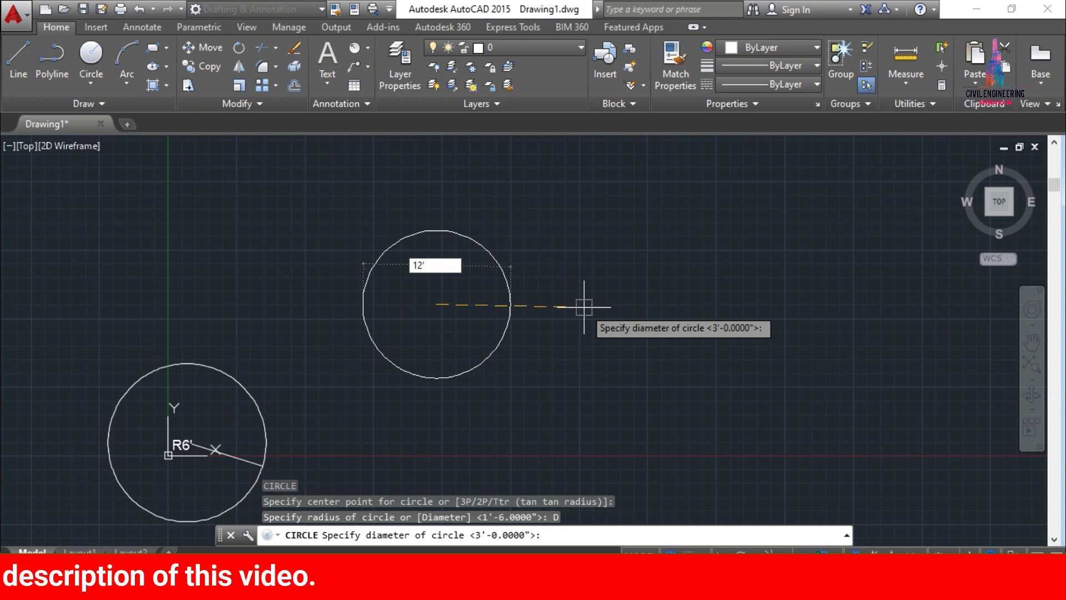
type("12'0\"")
key("Return")
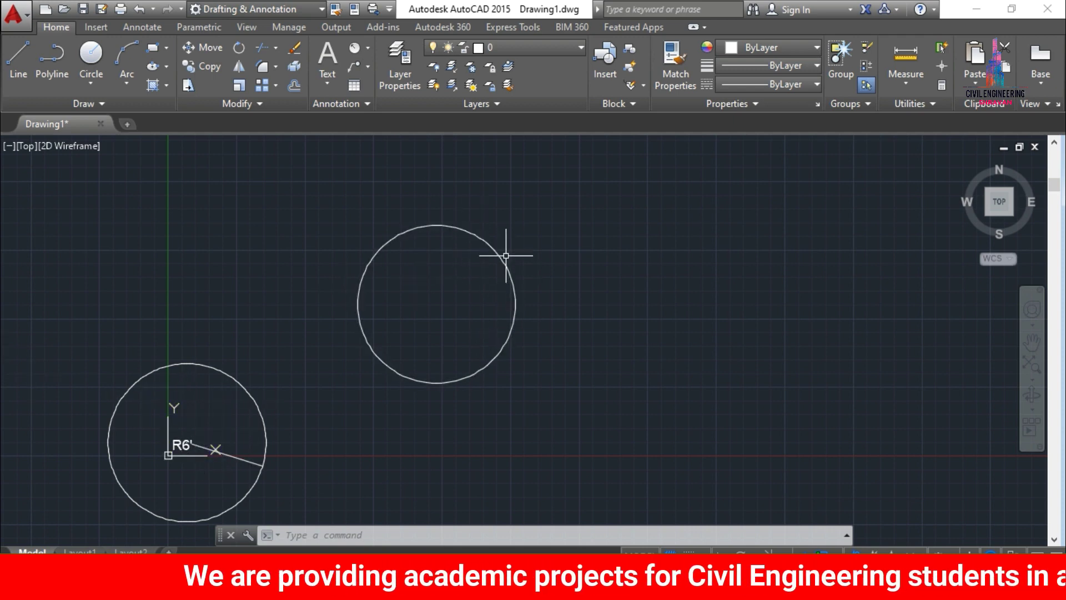
Add a diameter dimension to the second circle, placing its text at the circle's centre
left_click(368, 48)
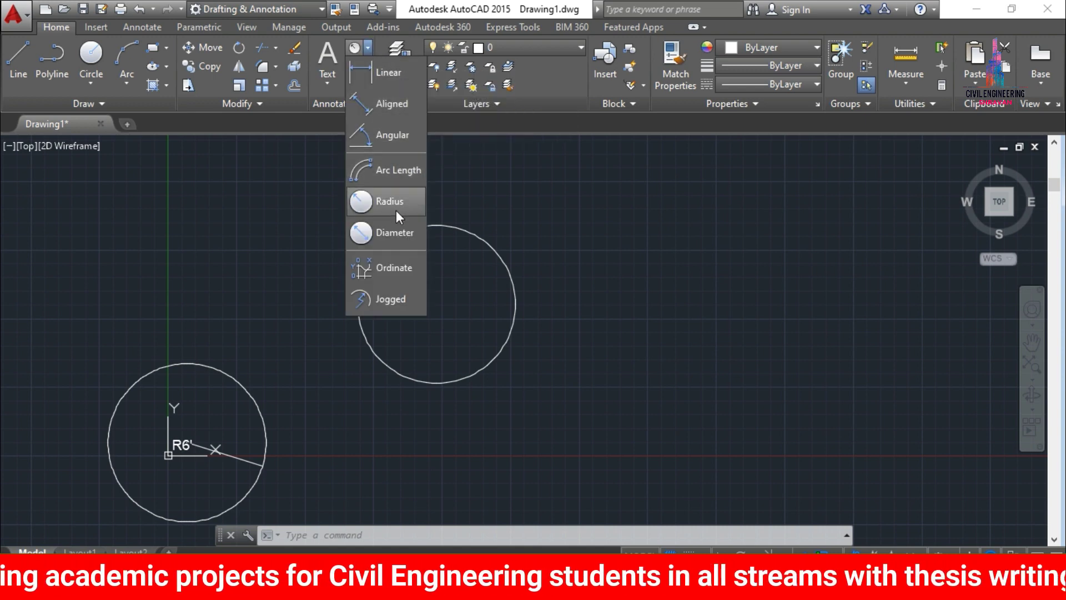
left_click(392, 233)
left_click(477, 233)
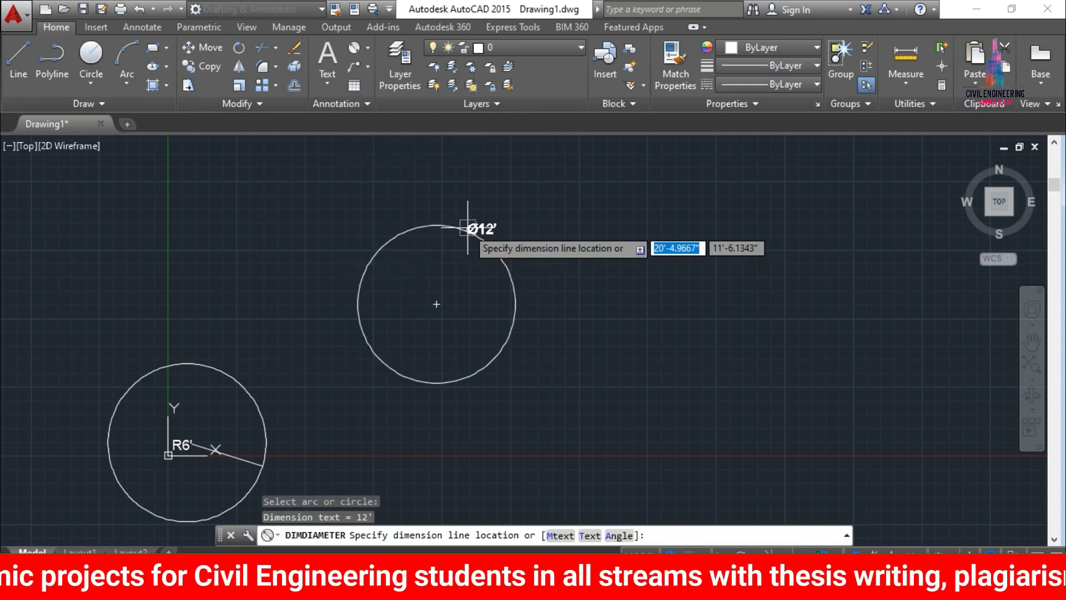
left_click(441, 303)
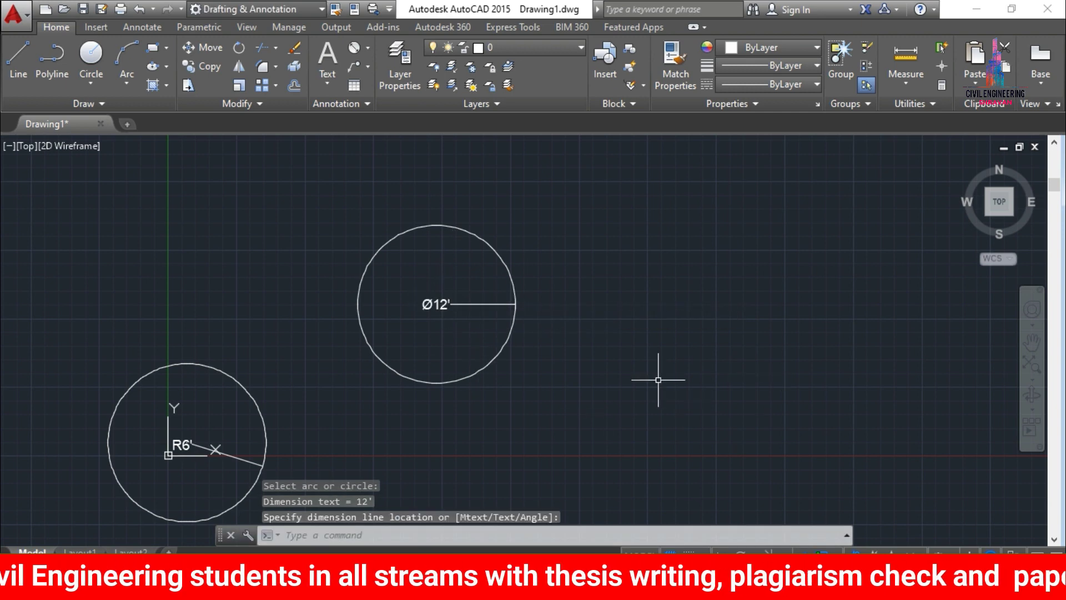
Draw a third circle with a radius of 5'0" to the right of the diameter-dimensioned circle
scroll(330, 391, "down", 3)
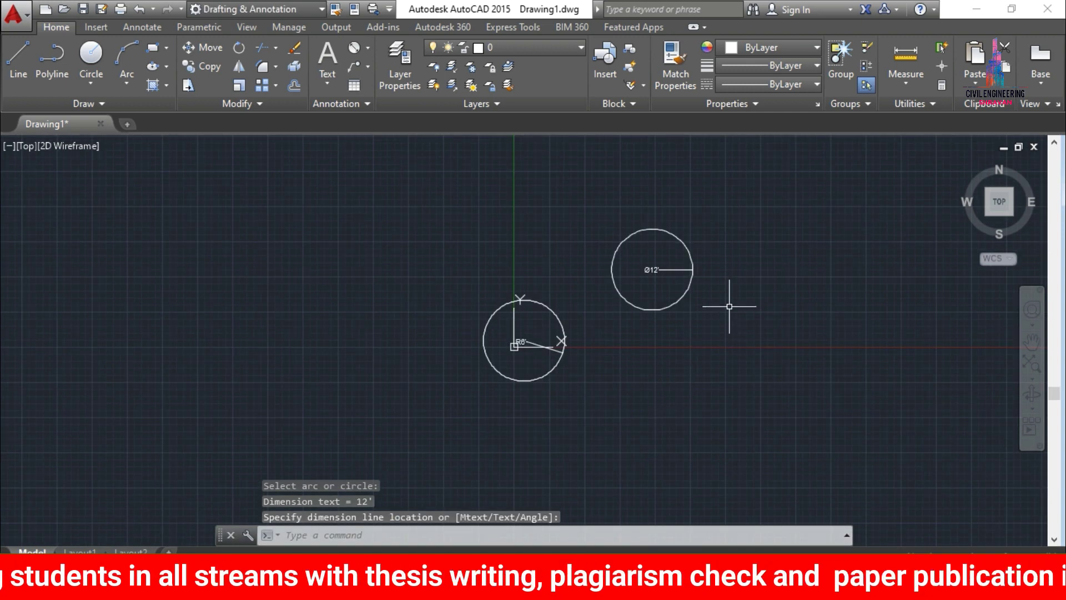
scroll(729, 306, "up", 3)
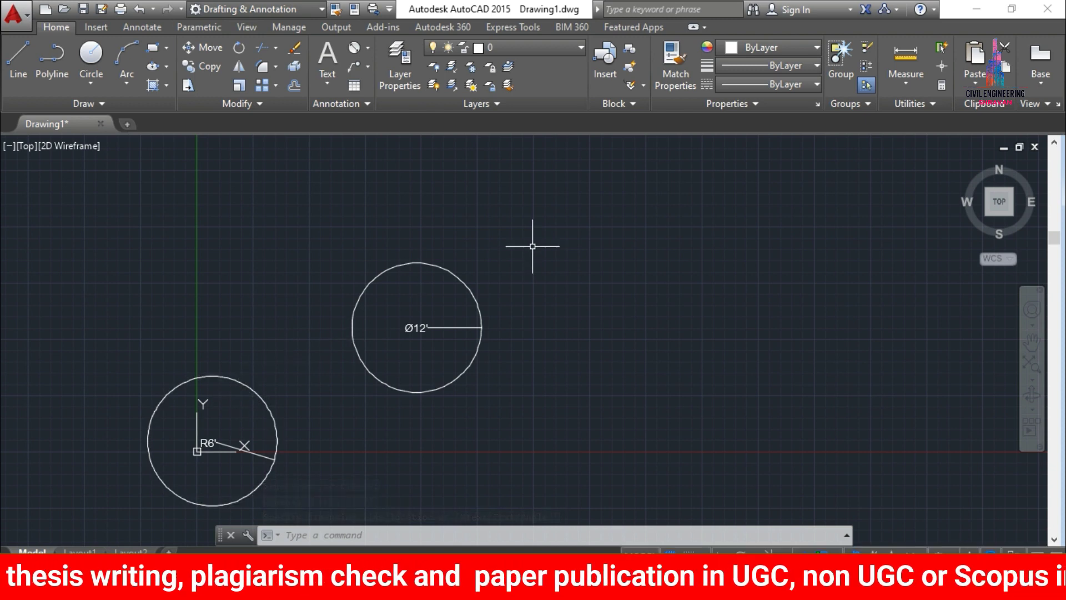
type("c")
key("Return")
left_click(592, 306)
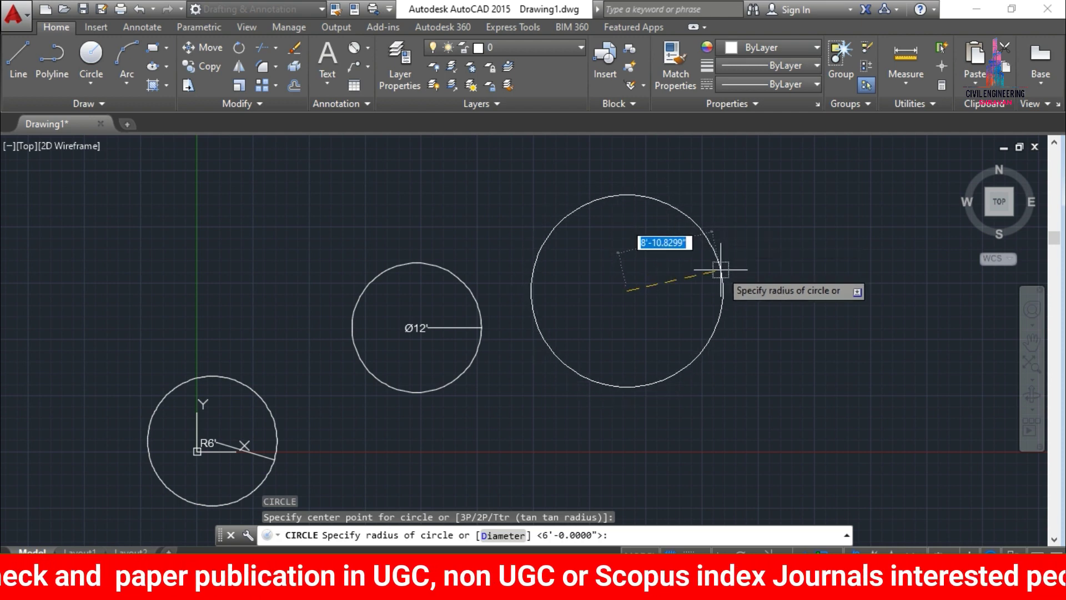
type("5'0")
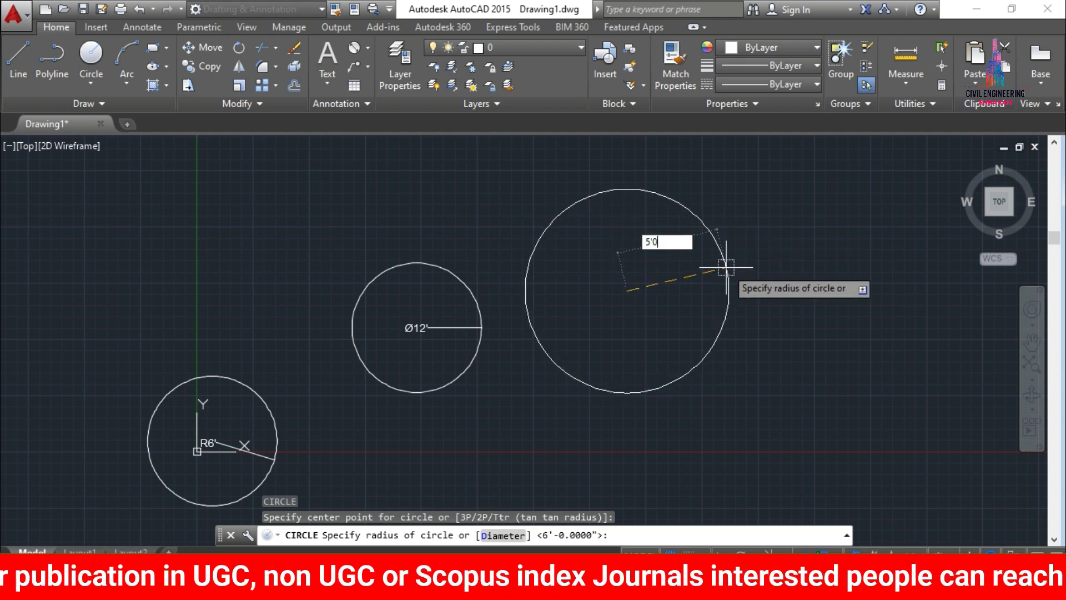
type("\"")
key("Return")
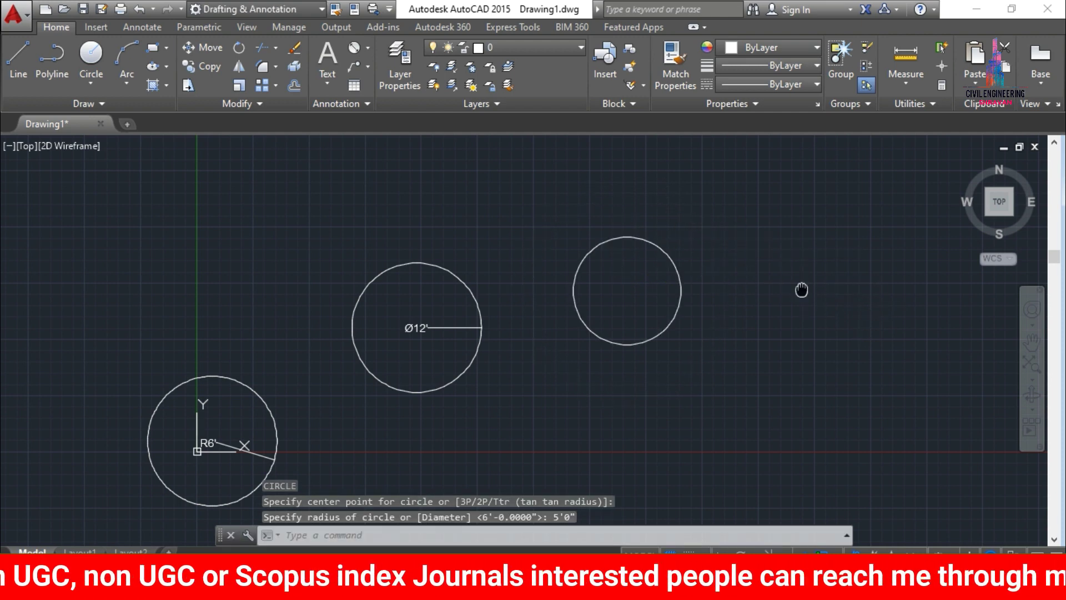
Draw a fourth circle with a diameter of 10'0" to the right of the third circle
middle_click_drag(802, 289, 716, 311)
type("c")
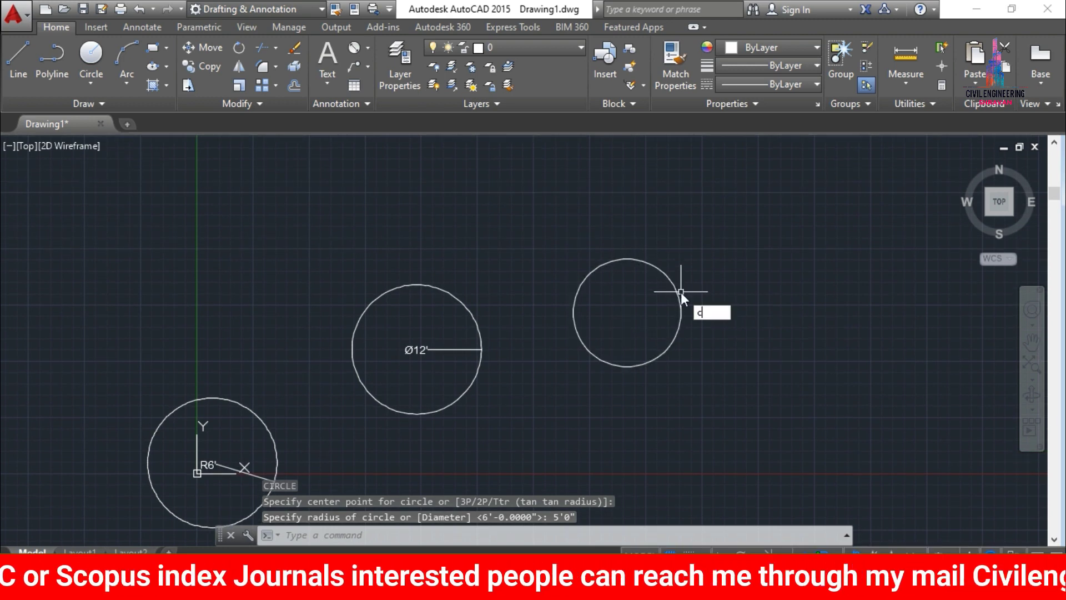
key("Return")
left_click(819, 307)
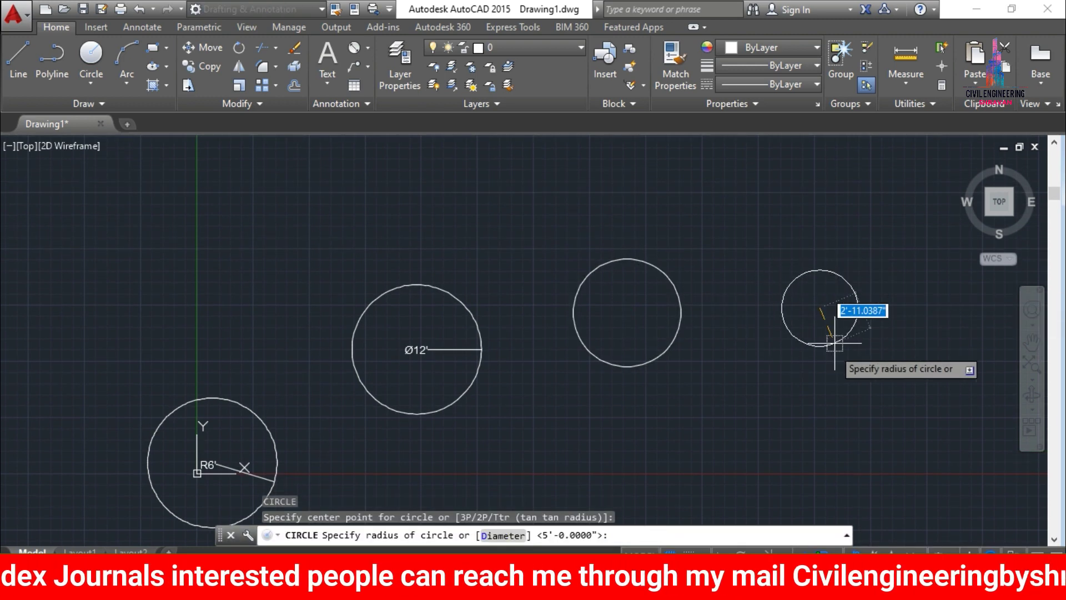
type("D")
key("Return")
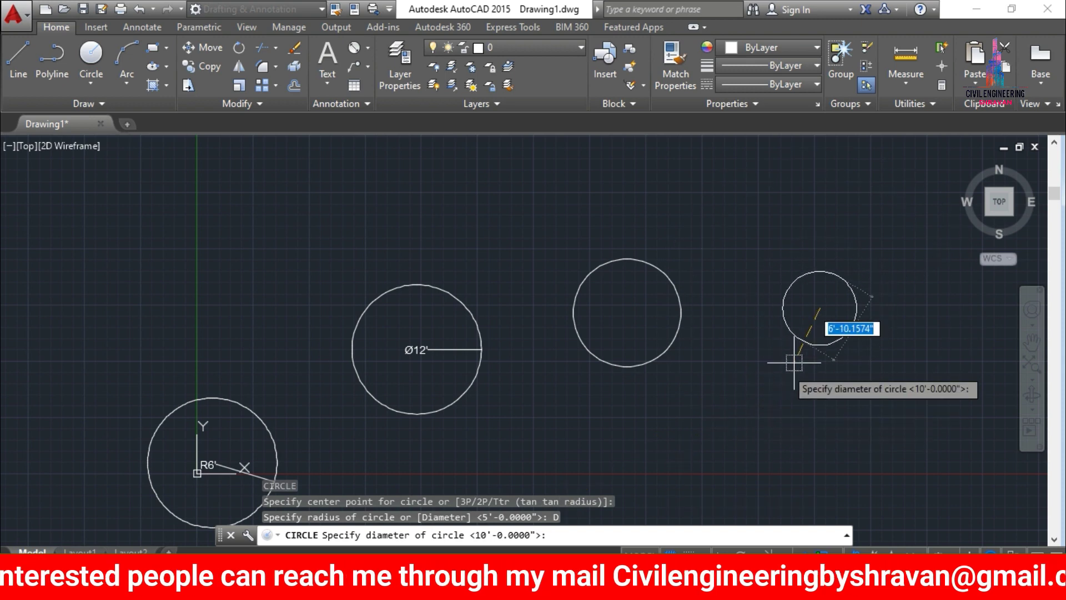
type("10'0")
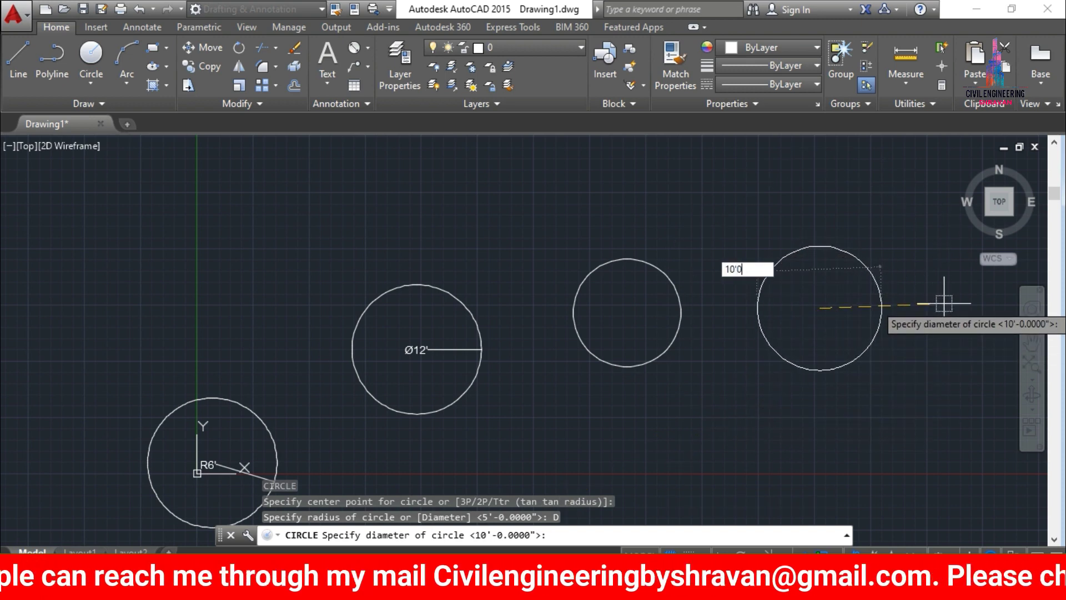
type("\"")
key("Return")
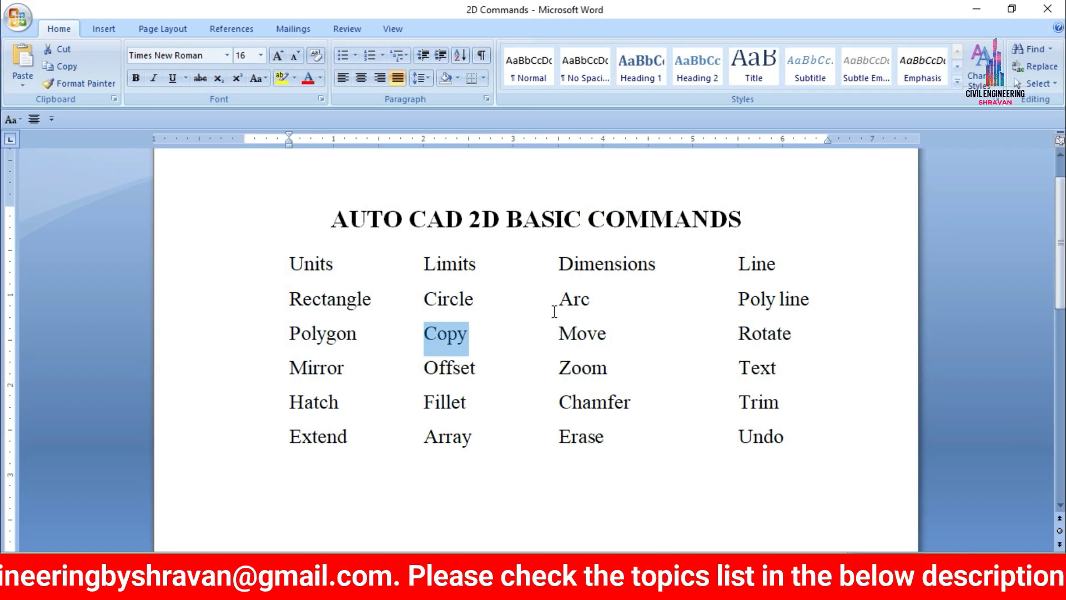
Highlight the Arc entry in the list of 2D basic commands
left_click_drag(554, 312, 614, 299)
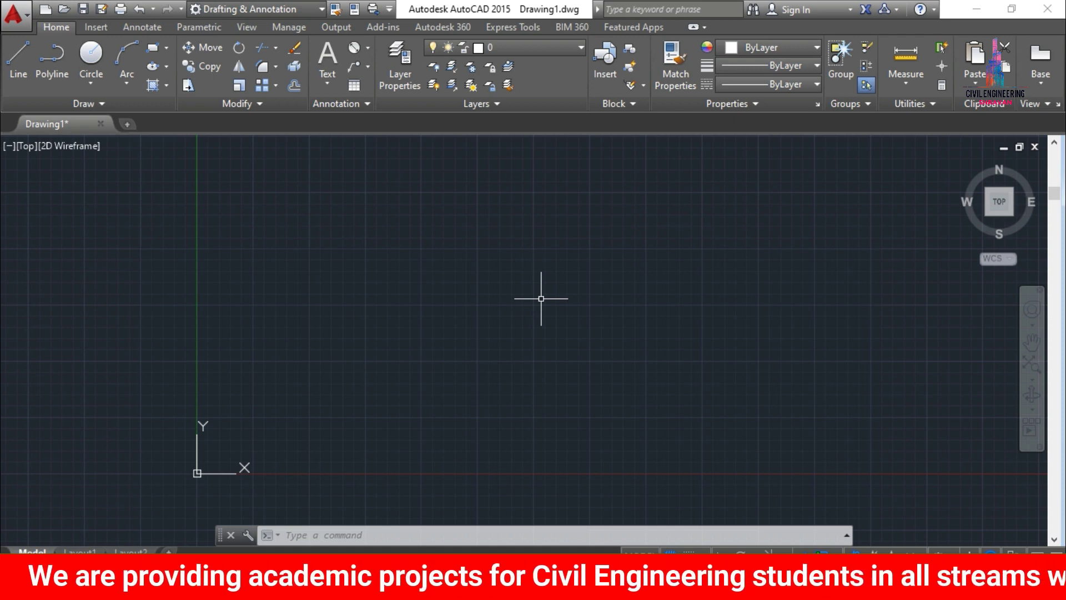
Draw a horizontal line 5'0" long with Ortho on, near the origin in the empty drawing area
type("l")
key("Return")
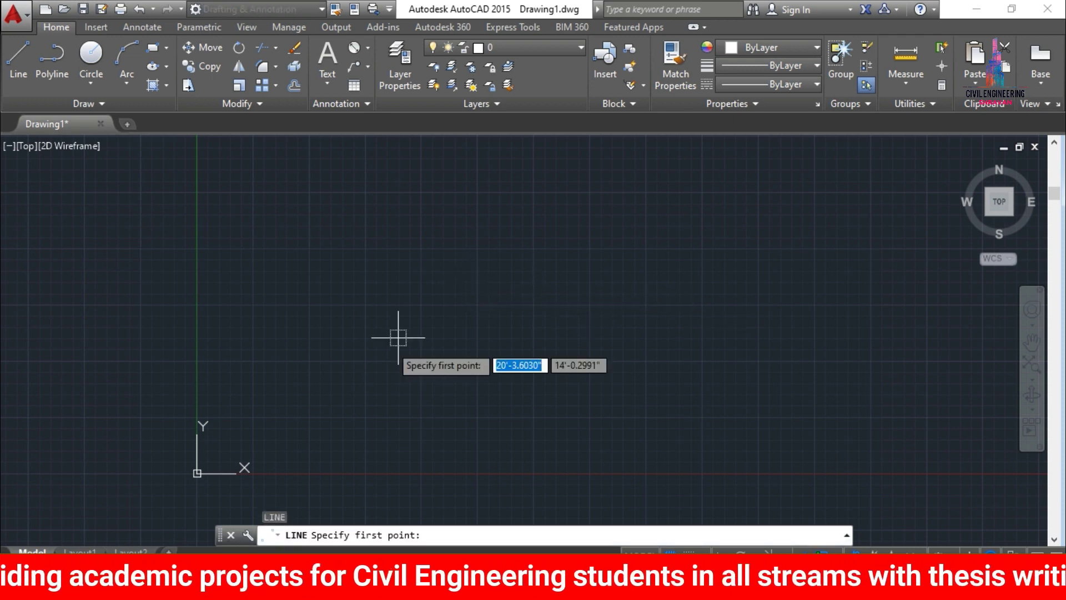
left_click(297, 403)
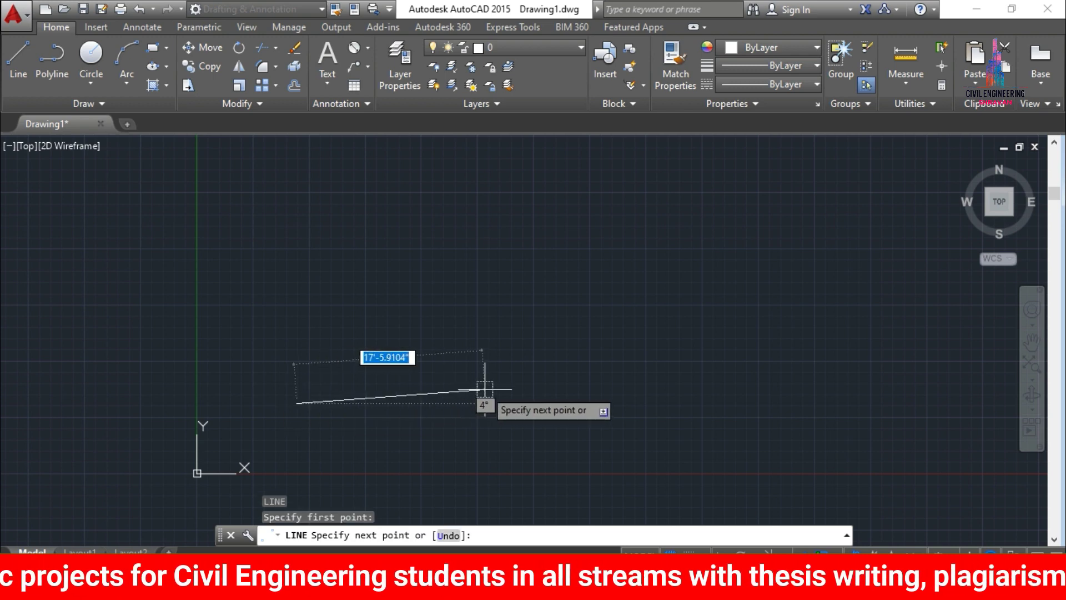
key("F8")
type("5")
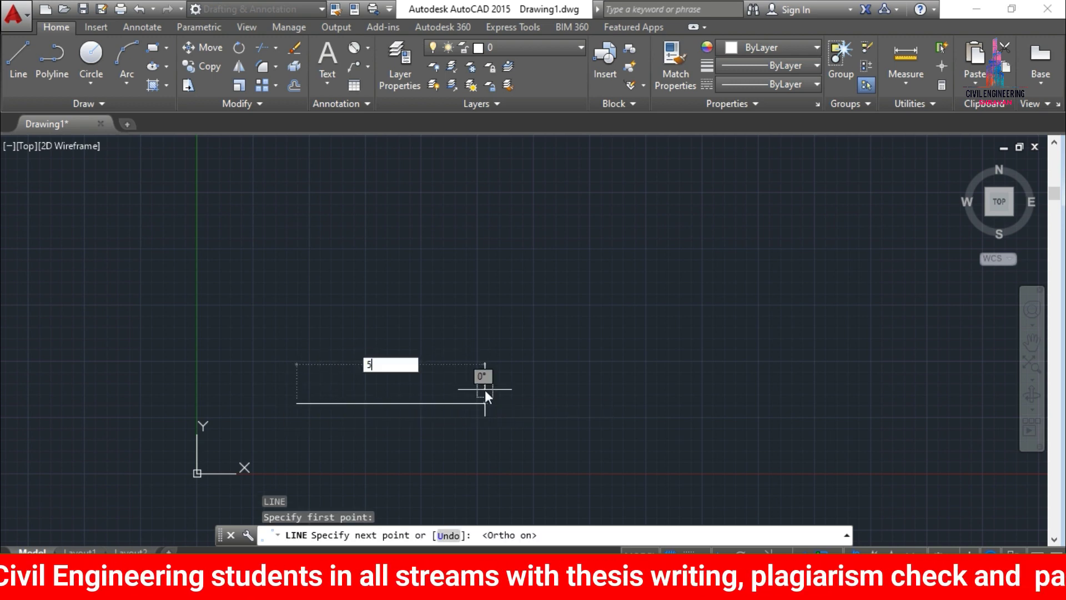
type("'0\"")
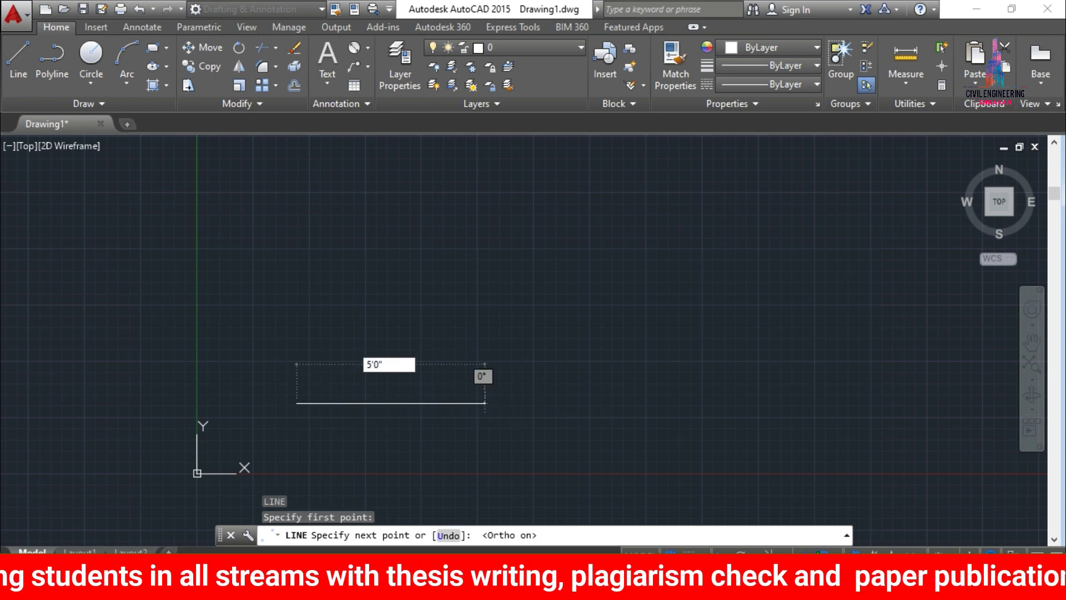
key("Return")
key("Escape")
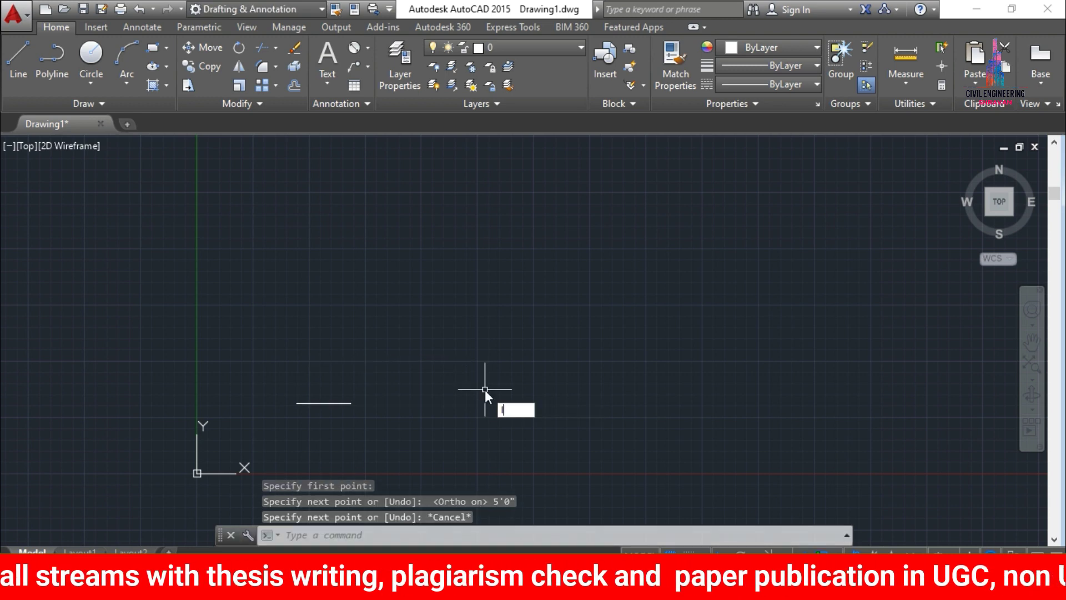
Draw a vertical line 5'0" long upward from the left end of the horizontal line
key("Return")
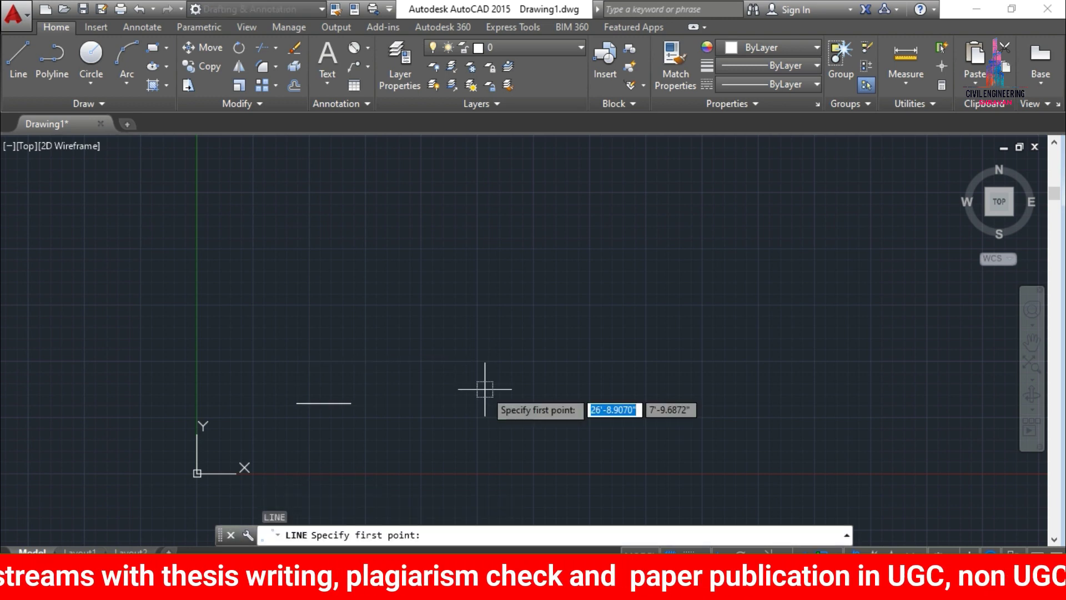
left_click(301, 403)
type("5")
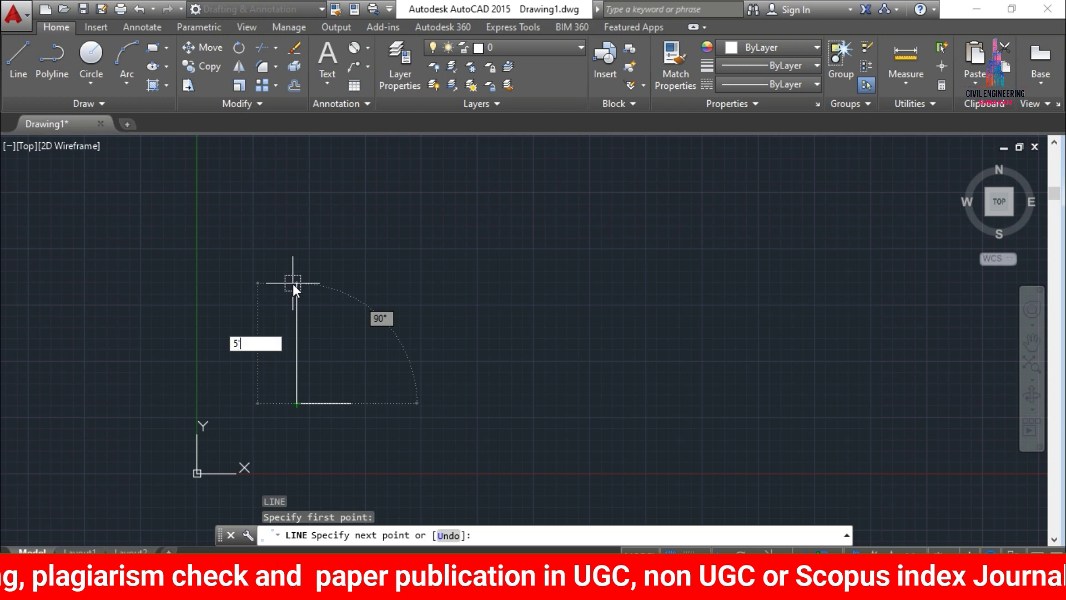
type("'0\"")
key("Return")
key("Escape")
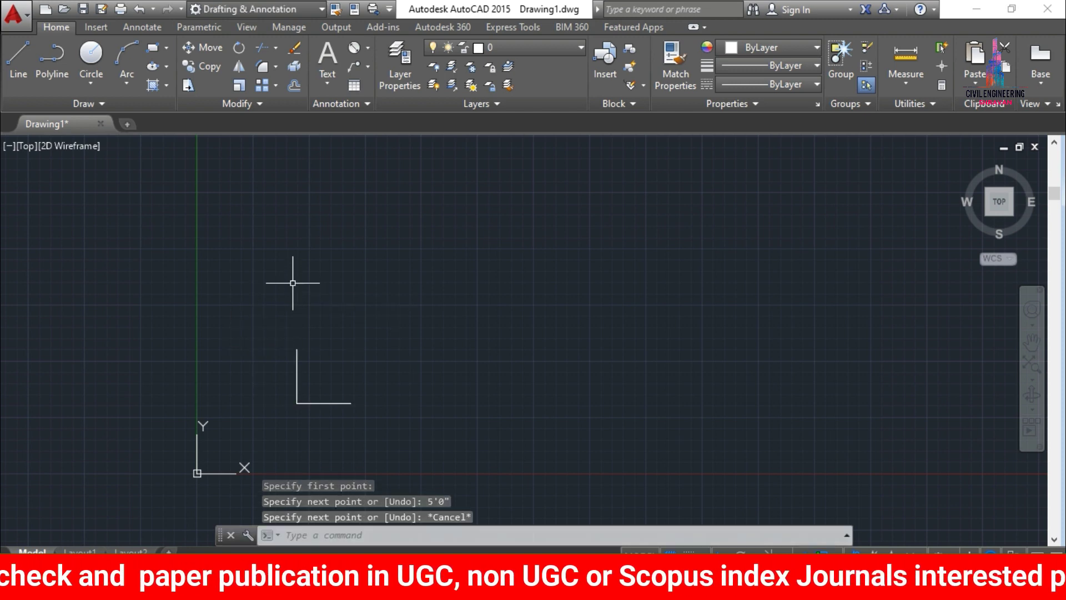
With Ortho off, draw a three-point arc from the vertical line's upper end through a point between the lines to the horizontal line's right end
type("z")
key("Return")
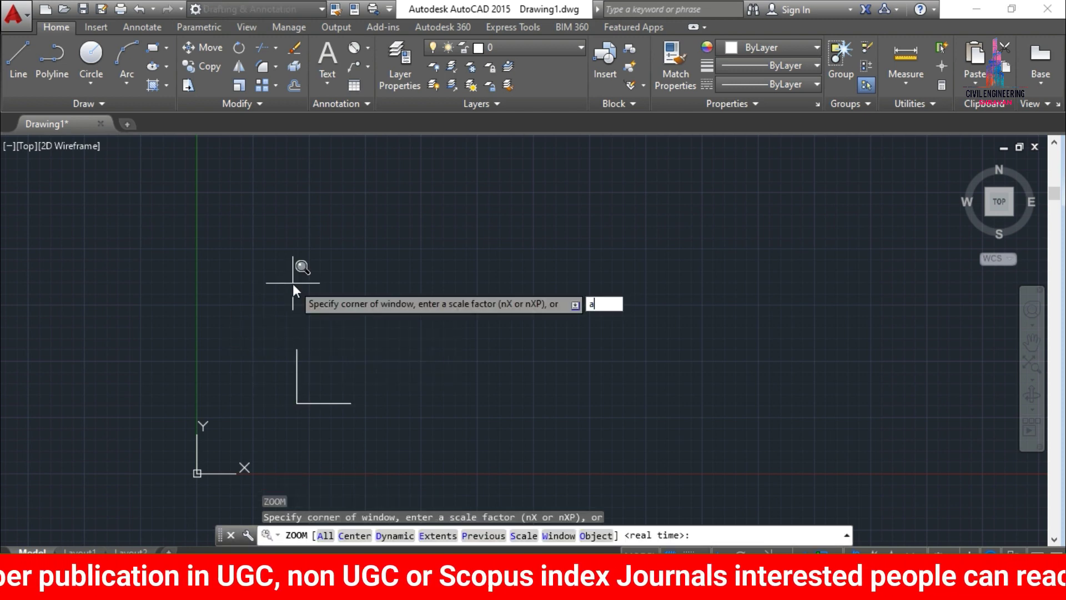
type("a")
key("Return")
scroll(728, 241, "up", 2)
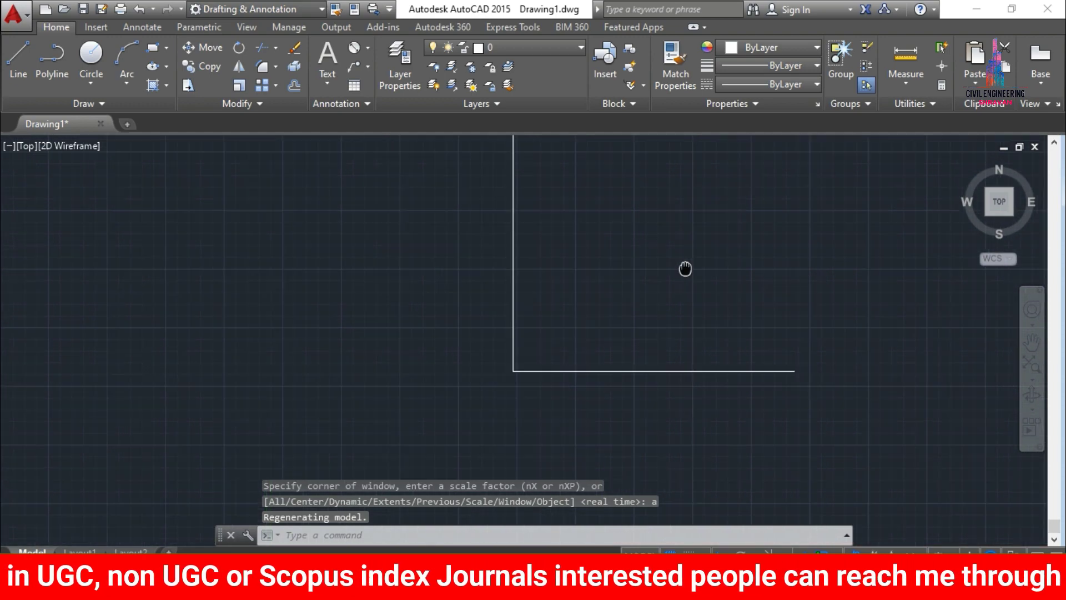
mouse_move(685, 266)
middle_mouse_down()
mouse_move(543, 307)
mouse_move(502, 340)
middle_mouse_up()
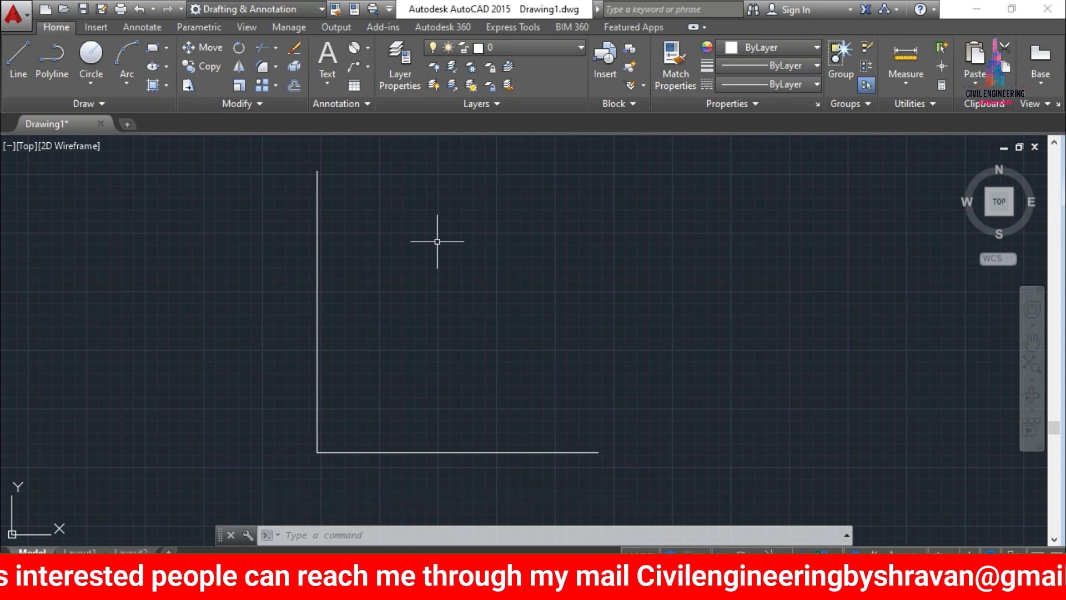
type("a")
key("Return")
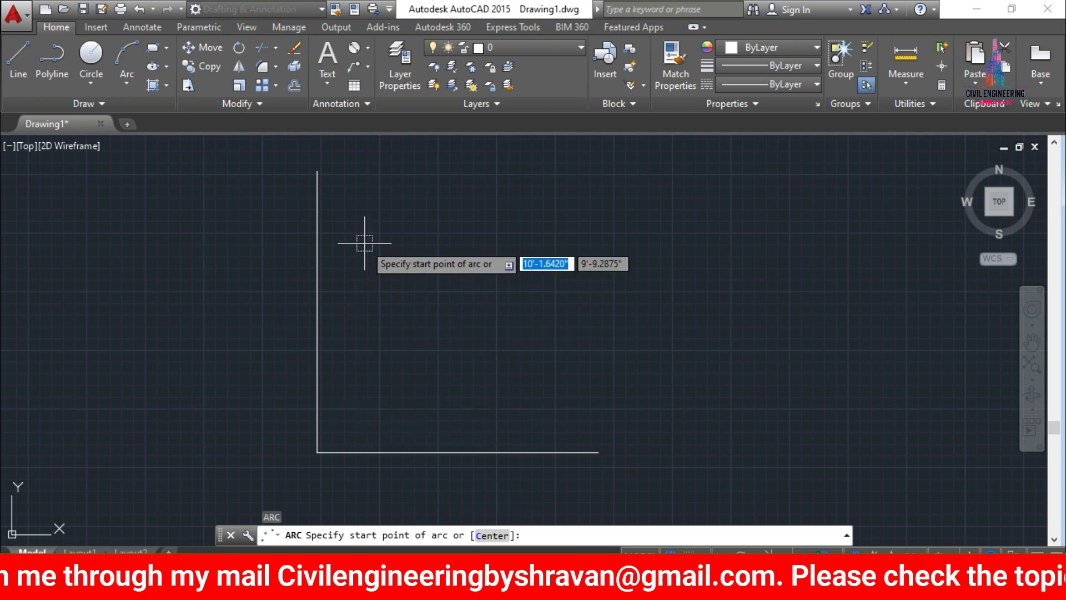
left_click(317, 172)
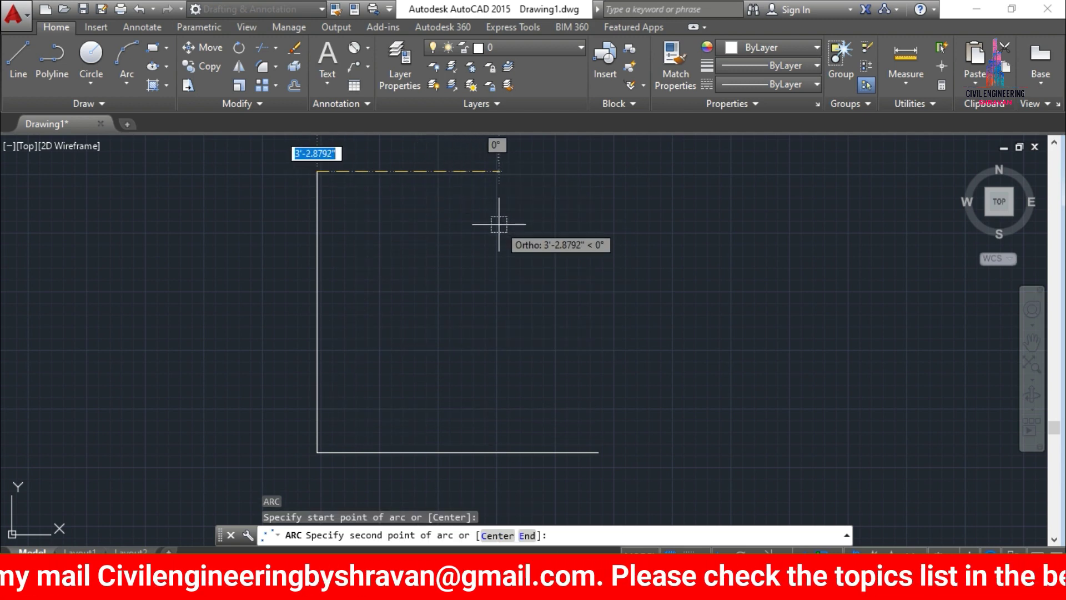
key("F8")
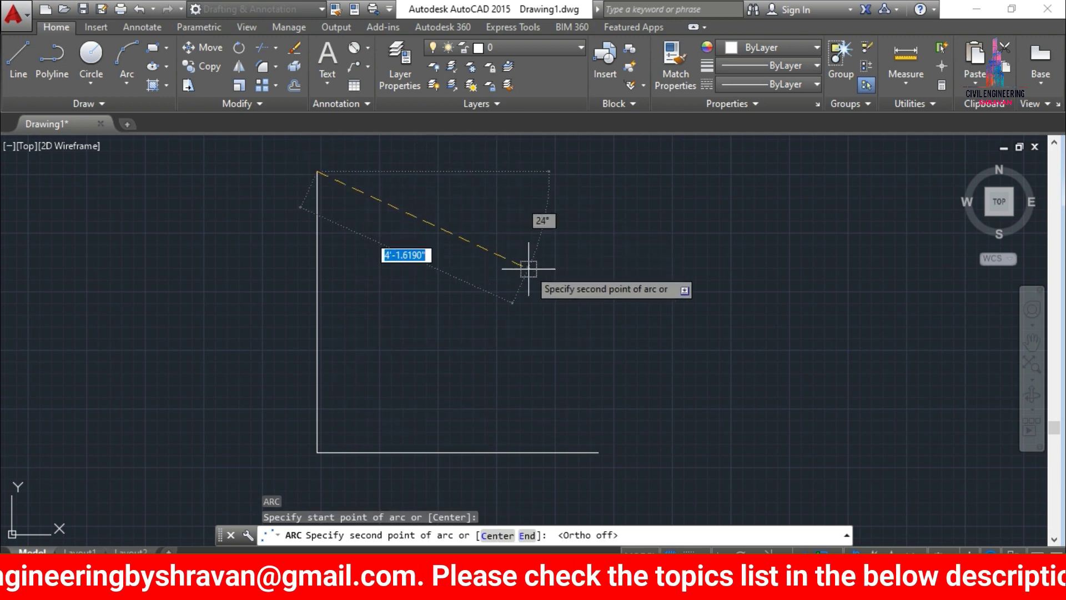
left_click(571, 304)
left_click(598, 452)
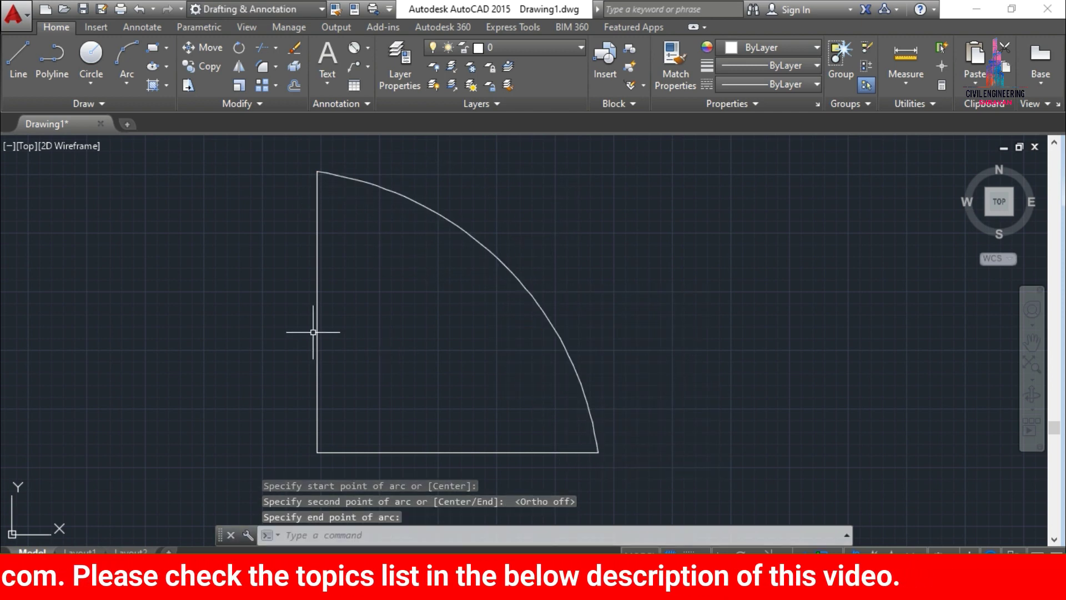
Delete the three-point arc joining the ends of the two lines
scroll(311, 333, "down", 1)
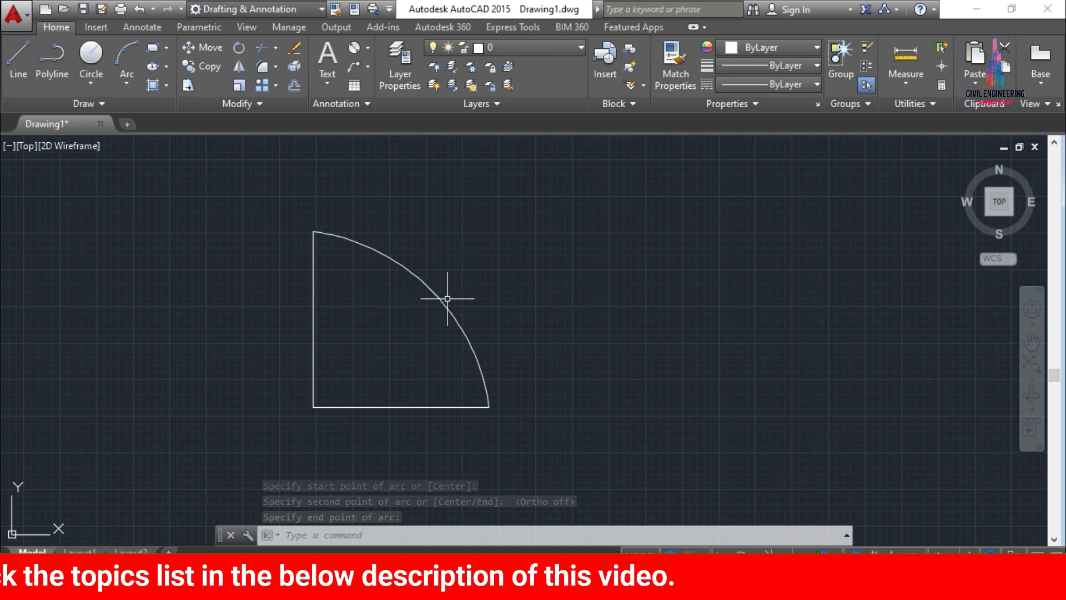
left_click(386, 245)
key("Delete")
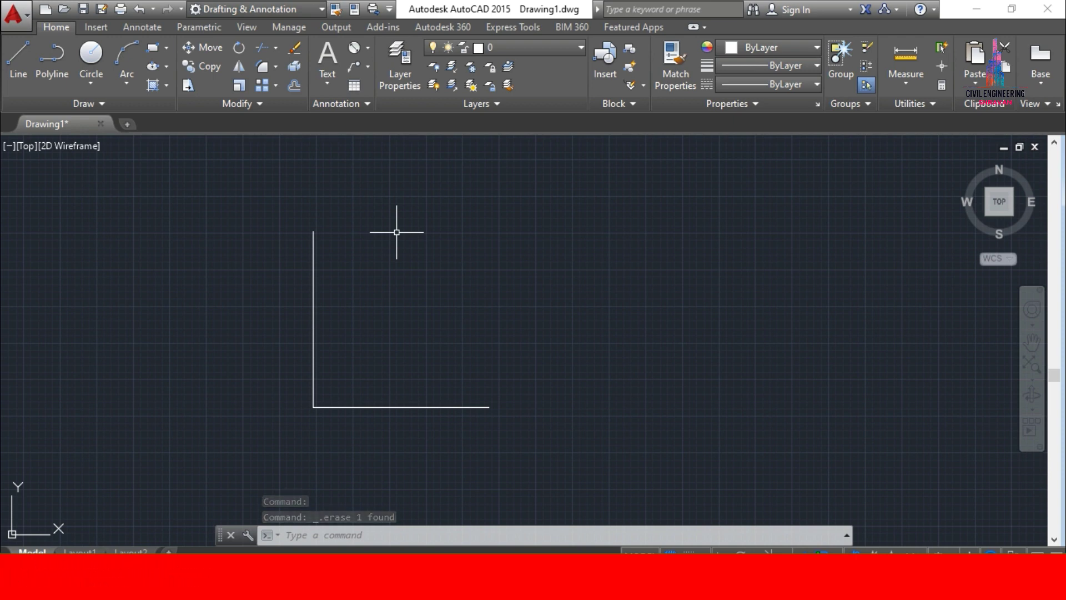
Draw an arc with the Center option, centred on the lines' corner, from the horizontal line's right end to the vertical line's upper end
type("a")
key("Return")
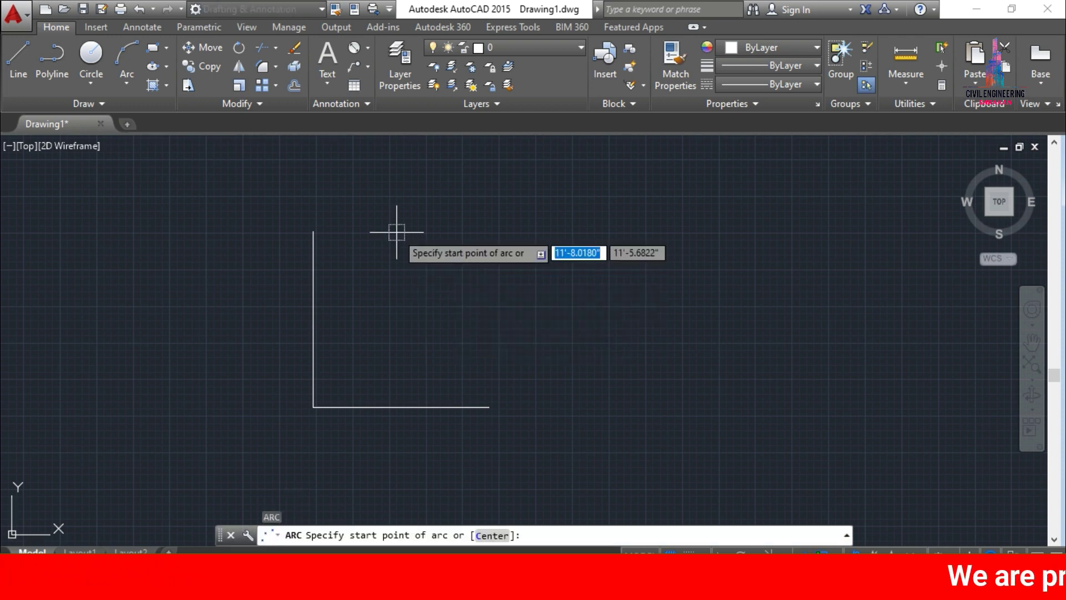
left_click(489, 540)
left_click(314, 406)
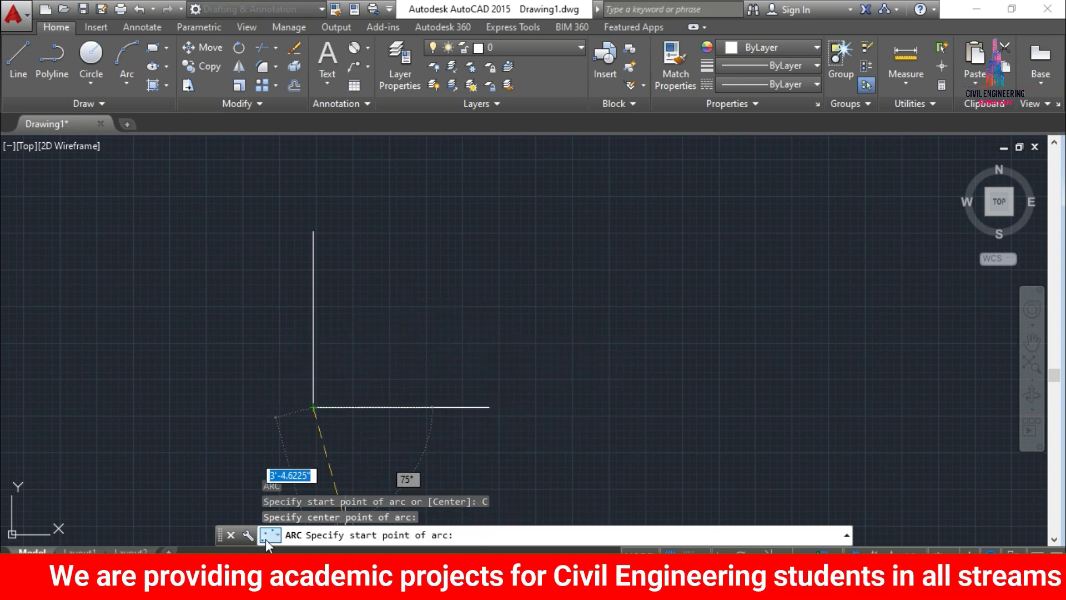
left_click(489, 406)
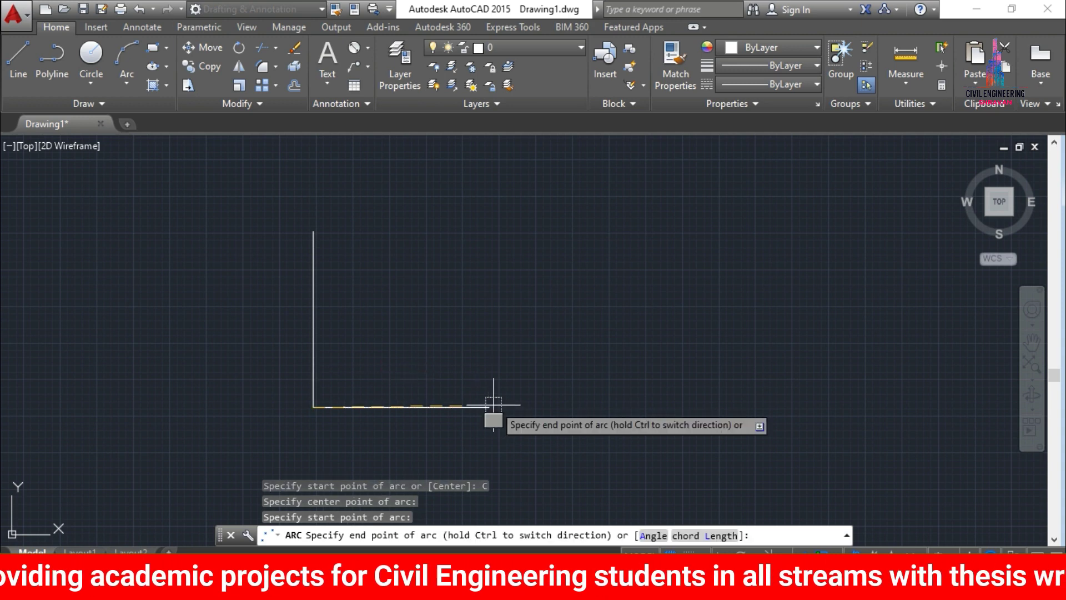
left_click(314, 232)
key("Escape")
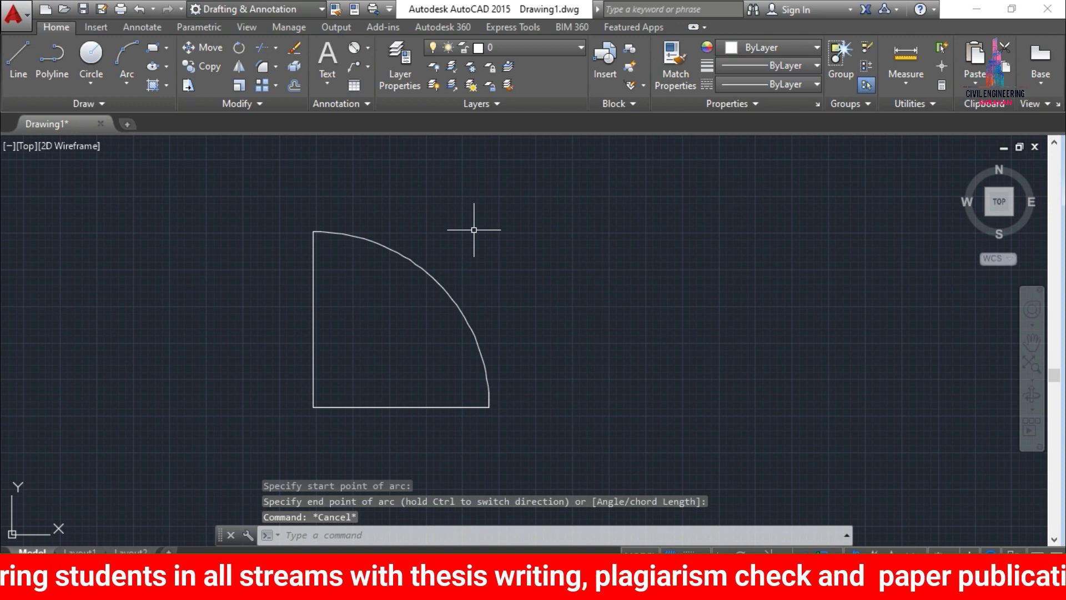
Delete the quarter arc centred on the corner of the two lines
left_click(447, 286)
left_click(448, 298)
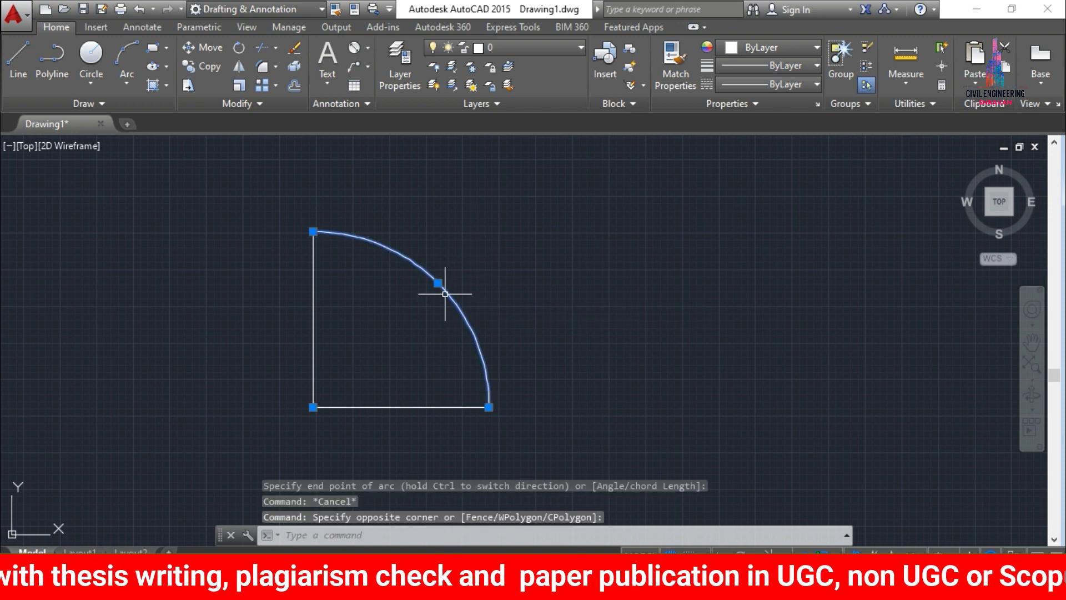
key("Delete")
Draw an arc centred on the lines' corner, starting at the horizontal line's right end, with an included angle of 45 degrees
type("a")
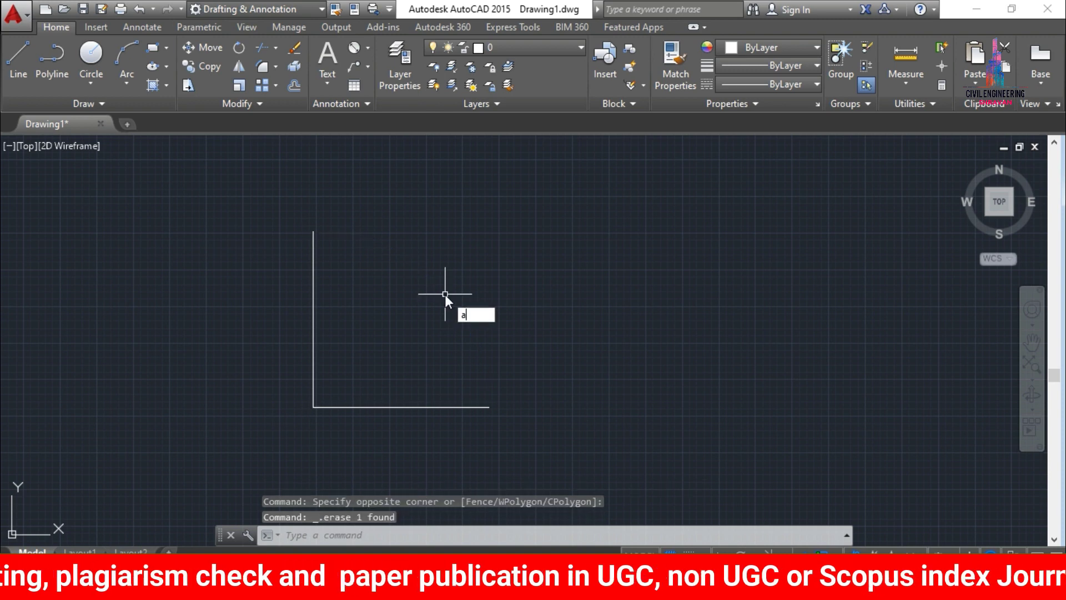
key("Return")
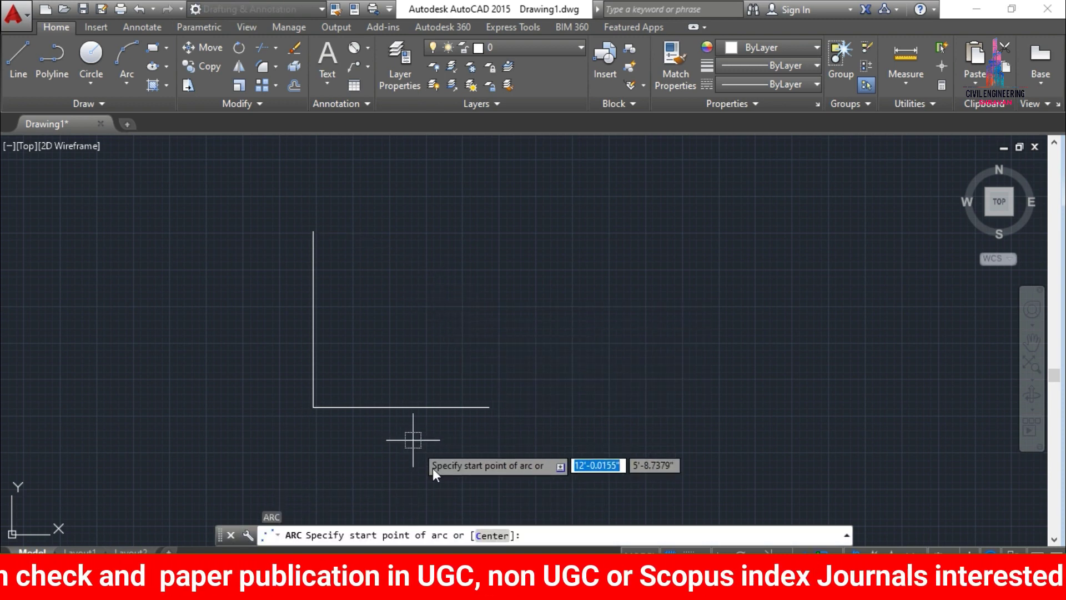
type("c")
key("Return")
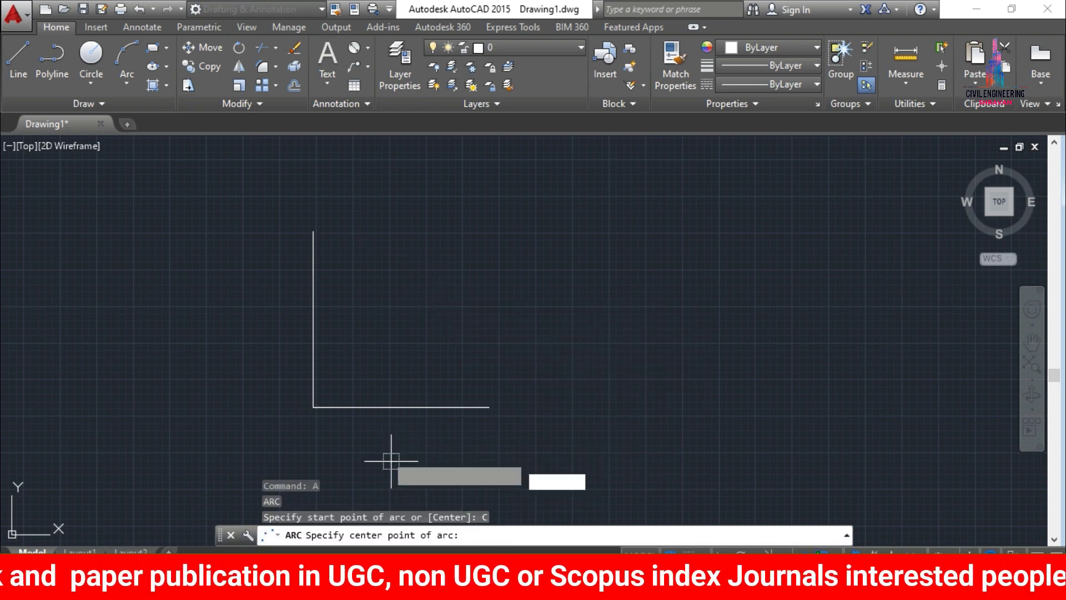
left_click(312, 407)
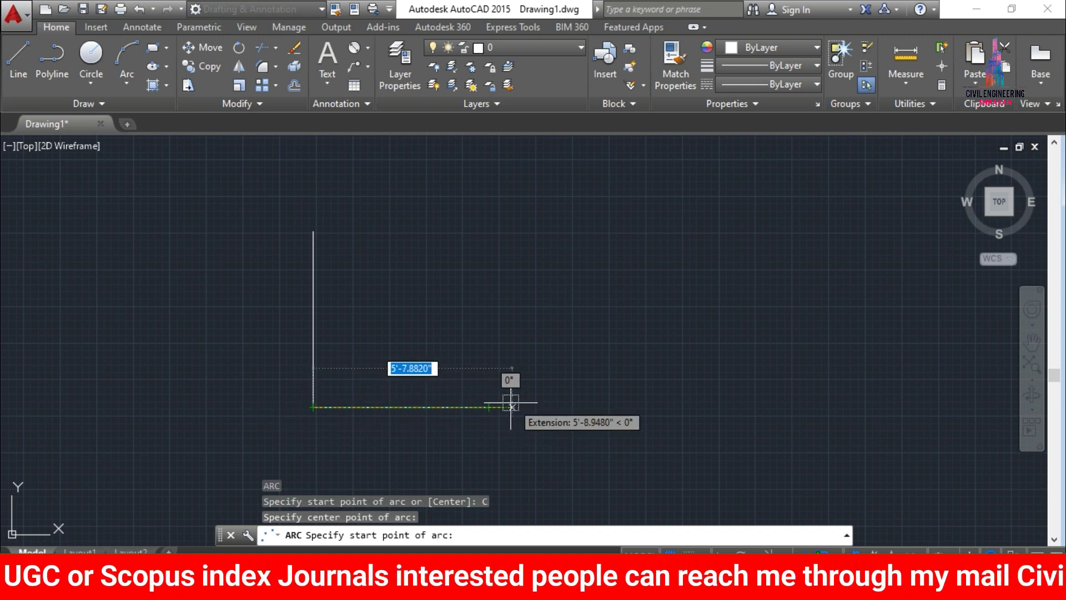
left_click(488, 407)
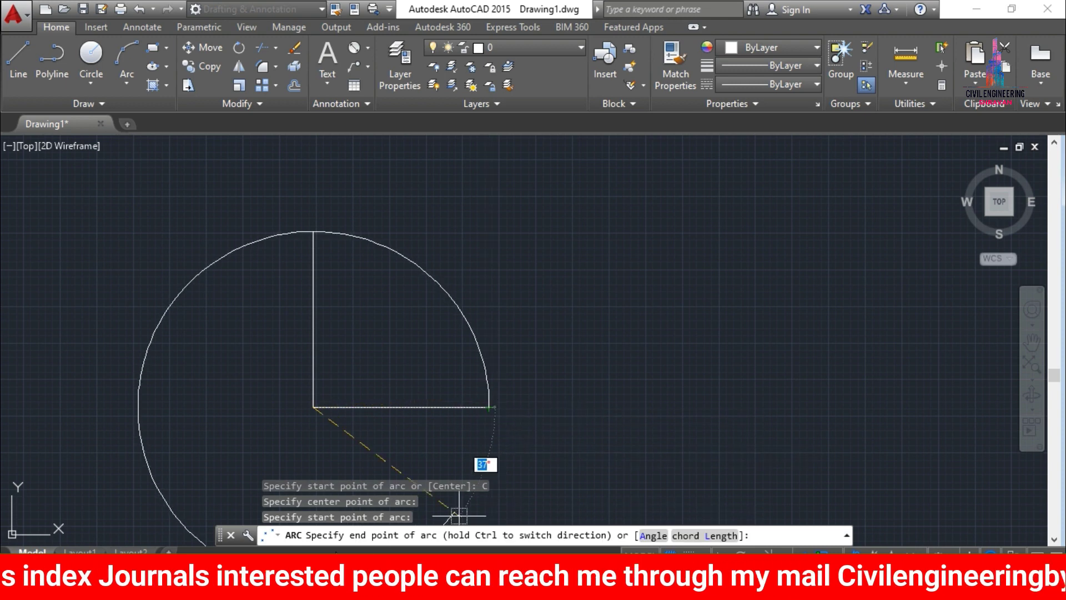
left_click(653, 536)
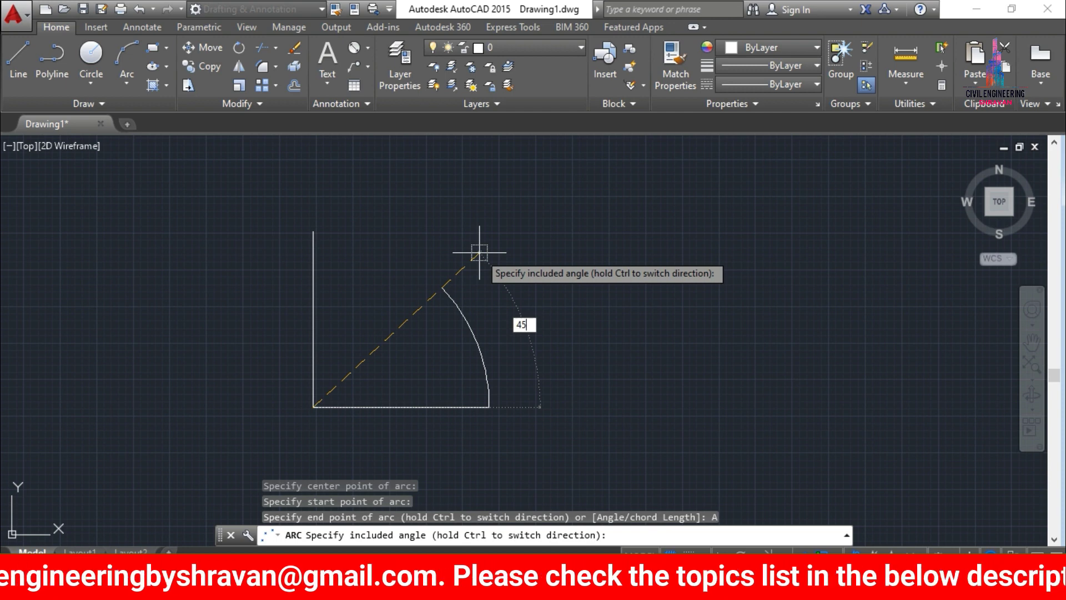
key("Return")
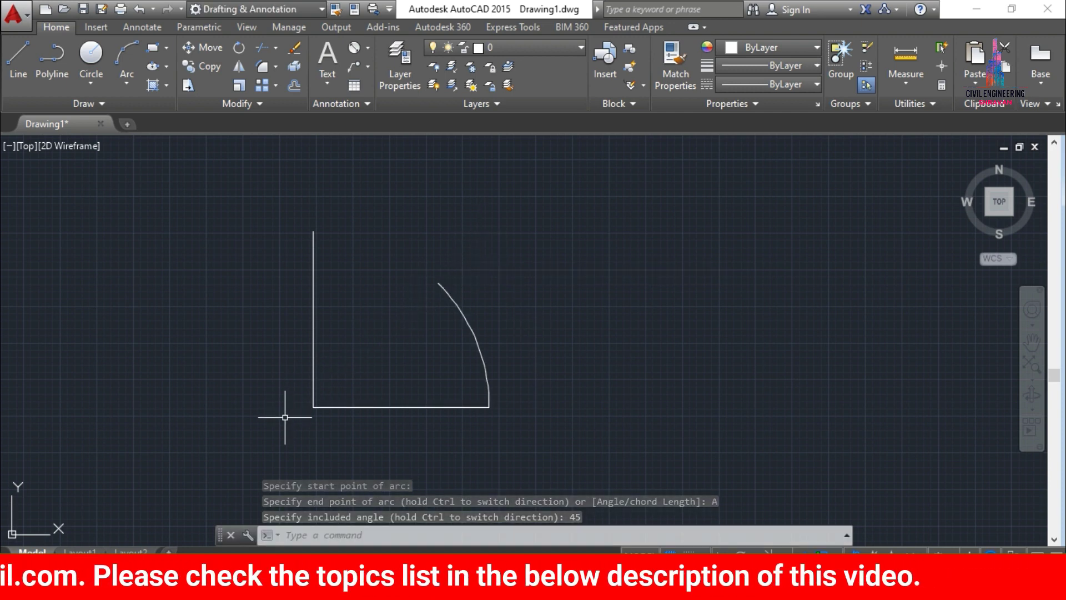
Draw a line from the corner of the two lines to the upper end of the arc
type("l")
key("Return")
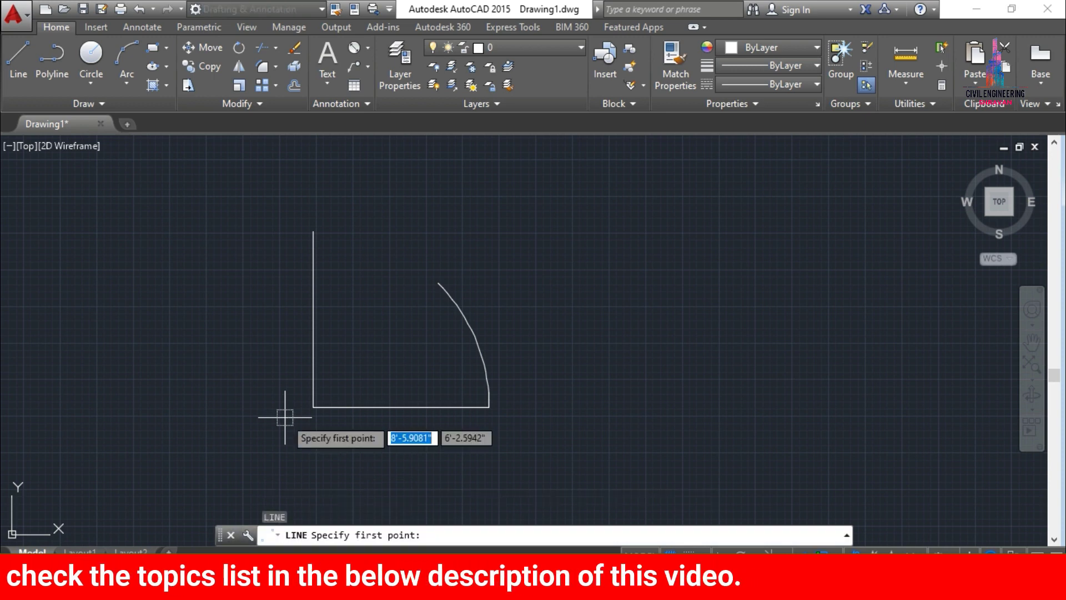
left_click(313, 407)
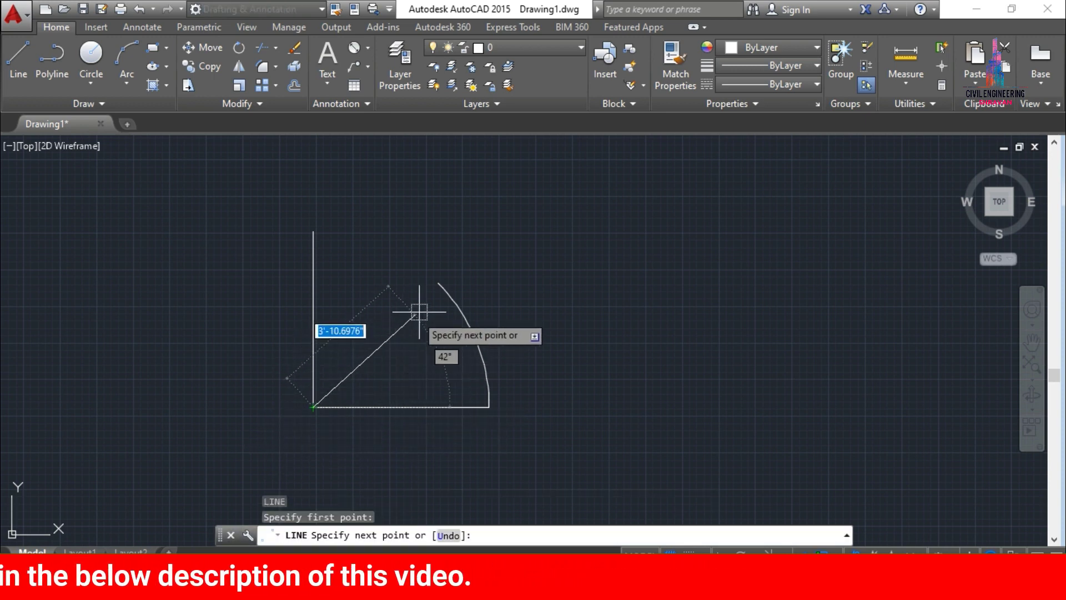
left_click(432, 281)
key("Escape")
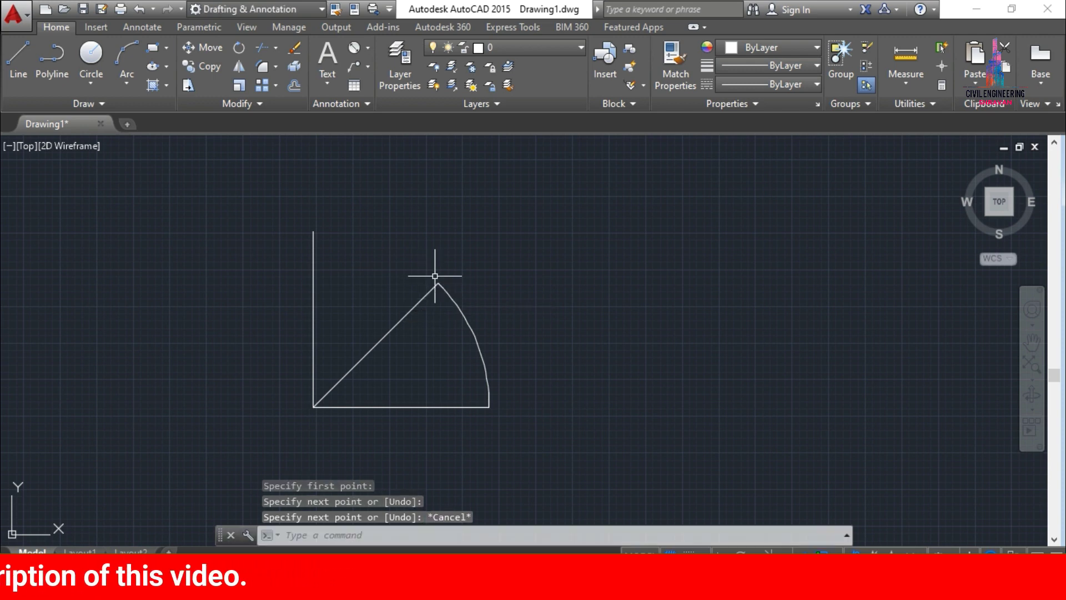
Add an angular dimension between the diagonal line and the horizontal line, placed inside the arc sector
left_click(369, 47)
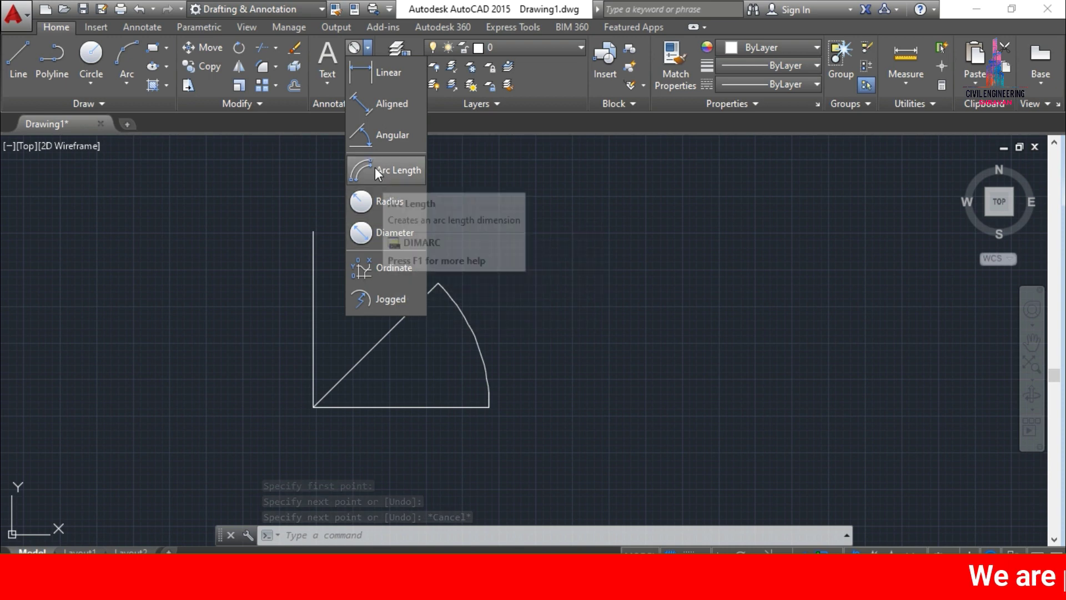
left_click(379, 135)
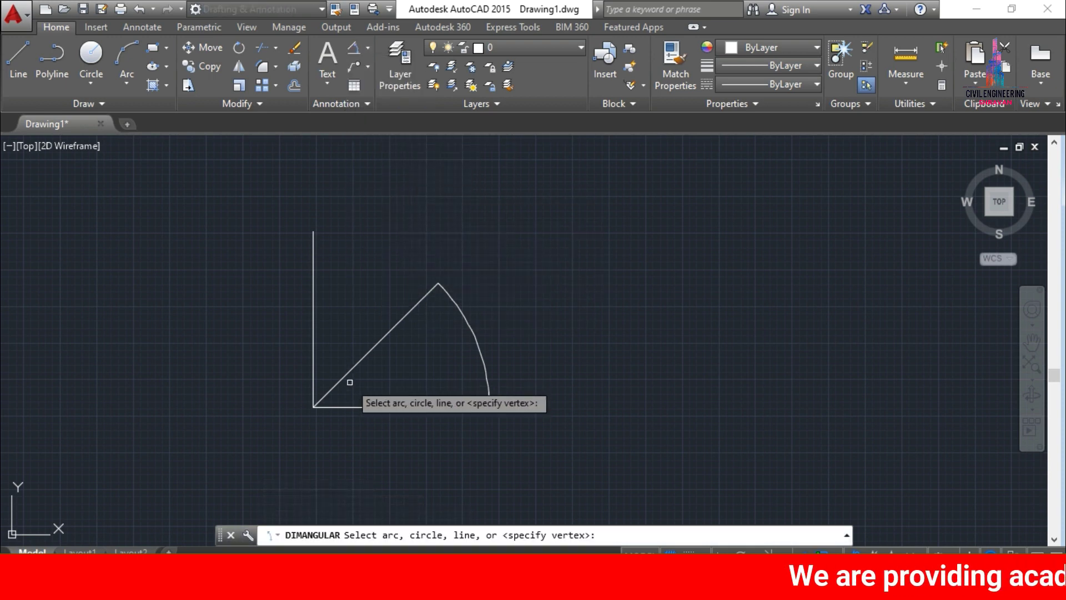
left_click(360, 362)
left_click(388, 407)
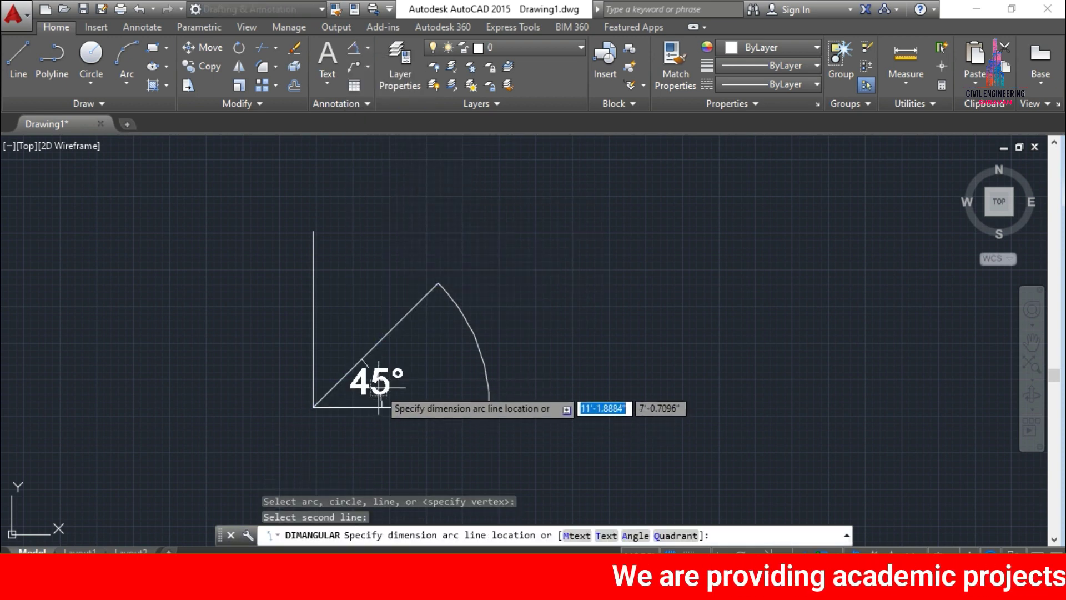
left_click(382, 382)
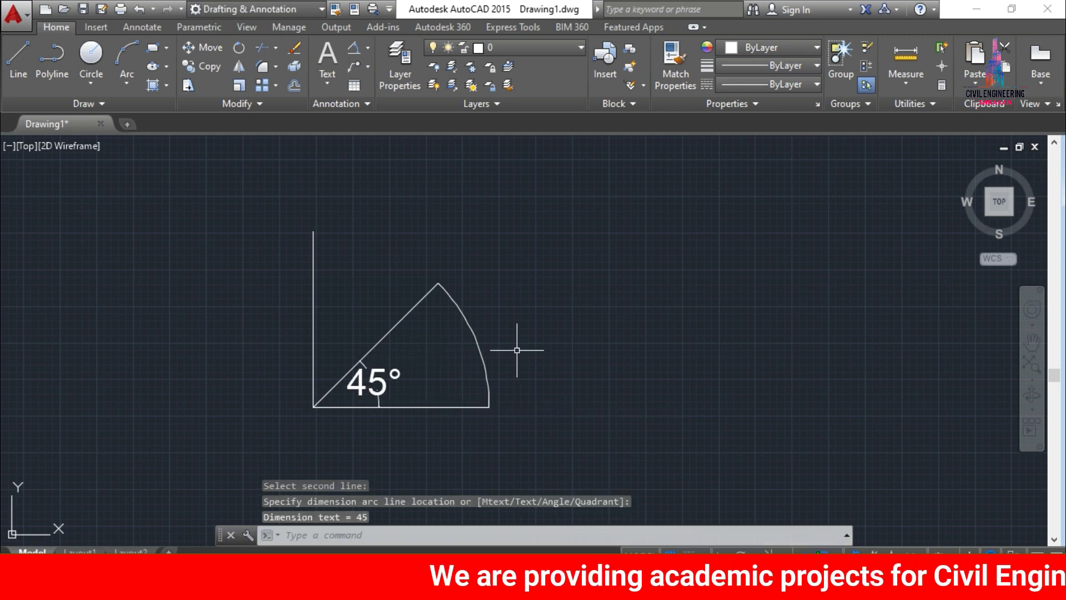
key("Escape")
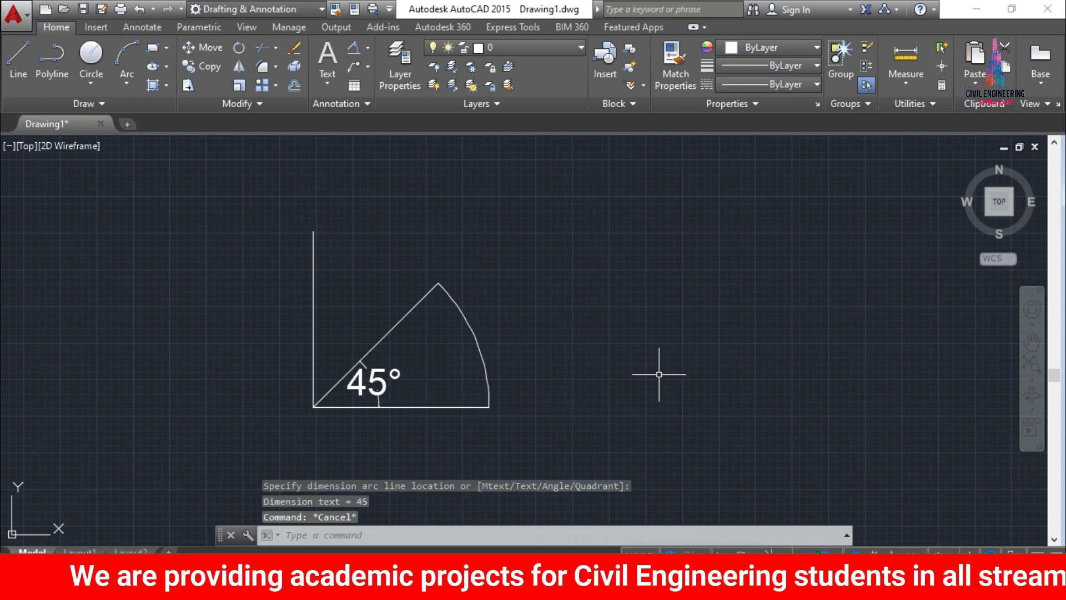
Draw two connected 4'0" lines beside the dimensioned sector with Ortho on, the first straight down and the second to the right
type("l")
key("Return")
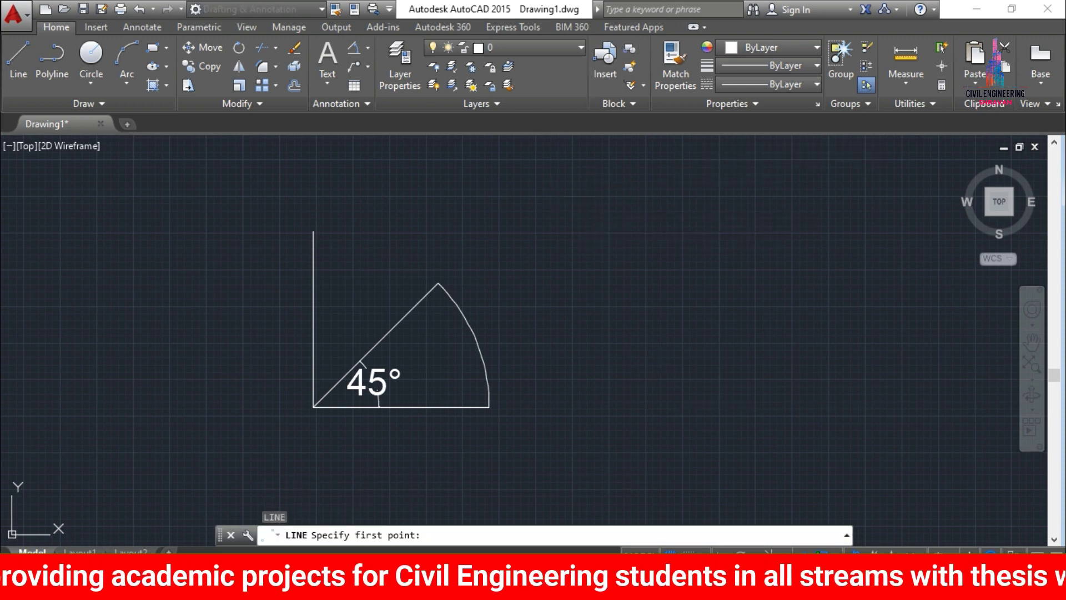
left_click(596, 201)
key("F8")
type("4'0")
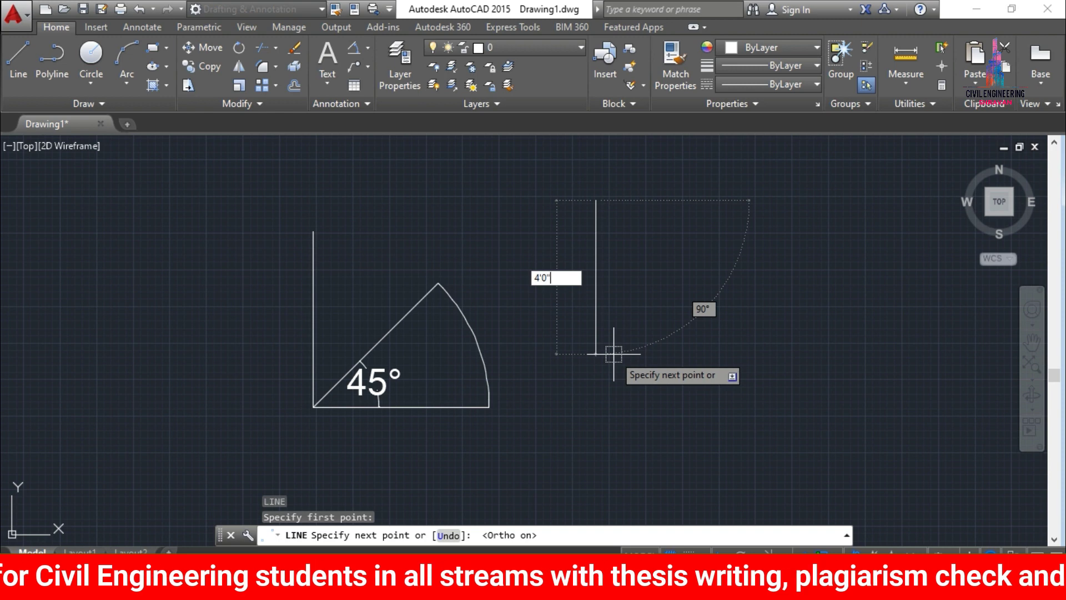
key("Return")
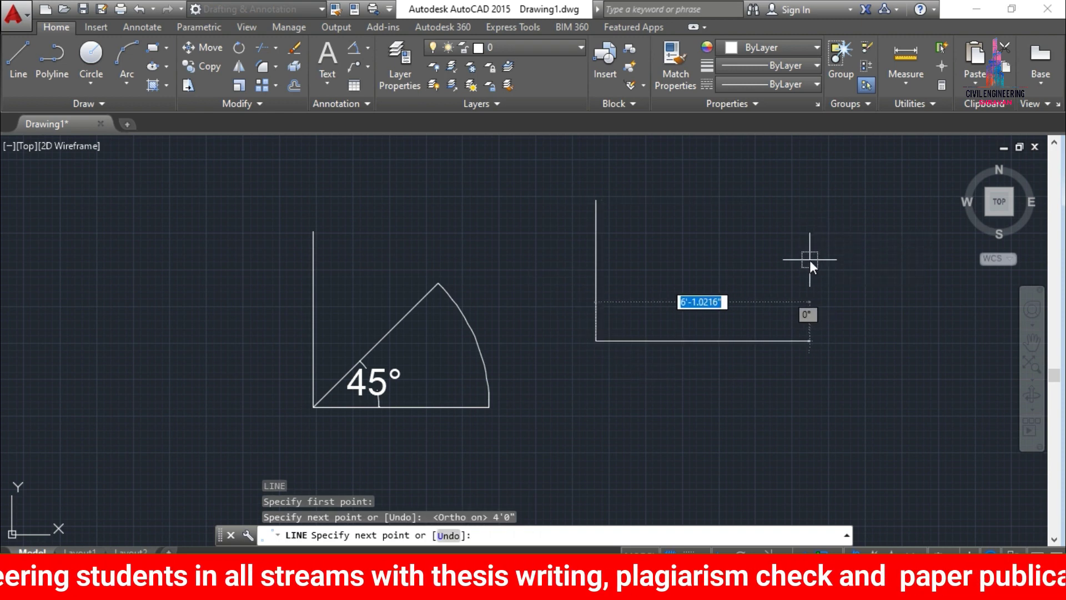
type("4'0")
key("Return")
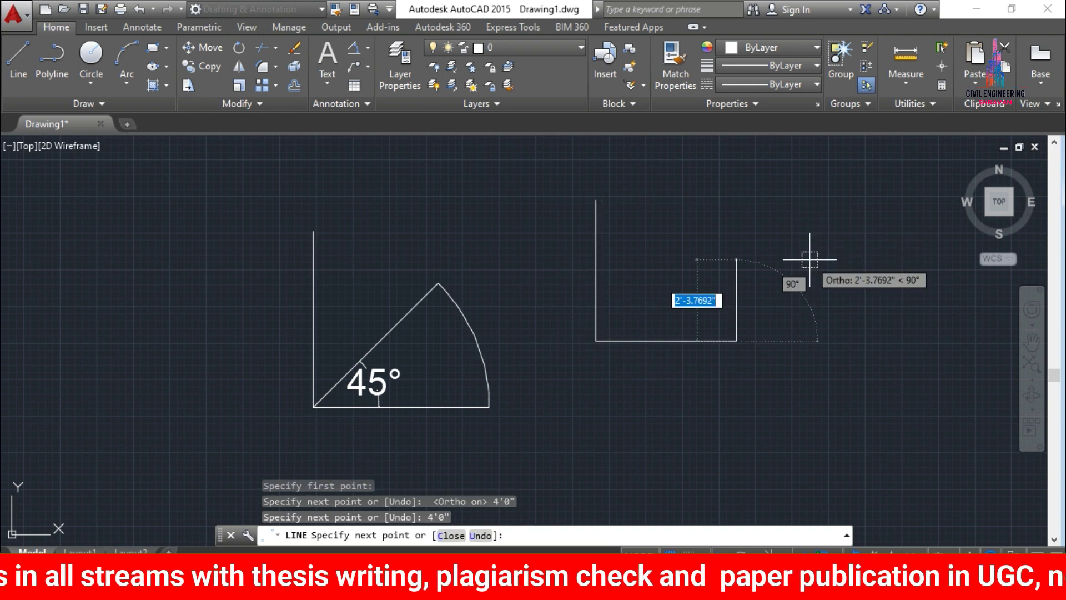
key("Escape")
Draw a three-point arc from the new vertical line's upper end to the horizontal line's right end, and delete that arc
type("a")
key("Return")
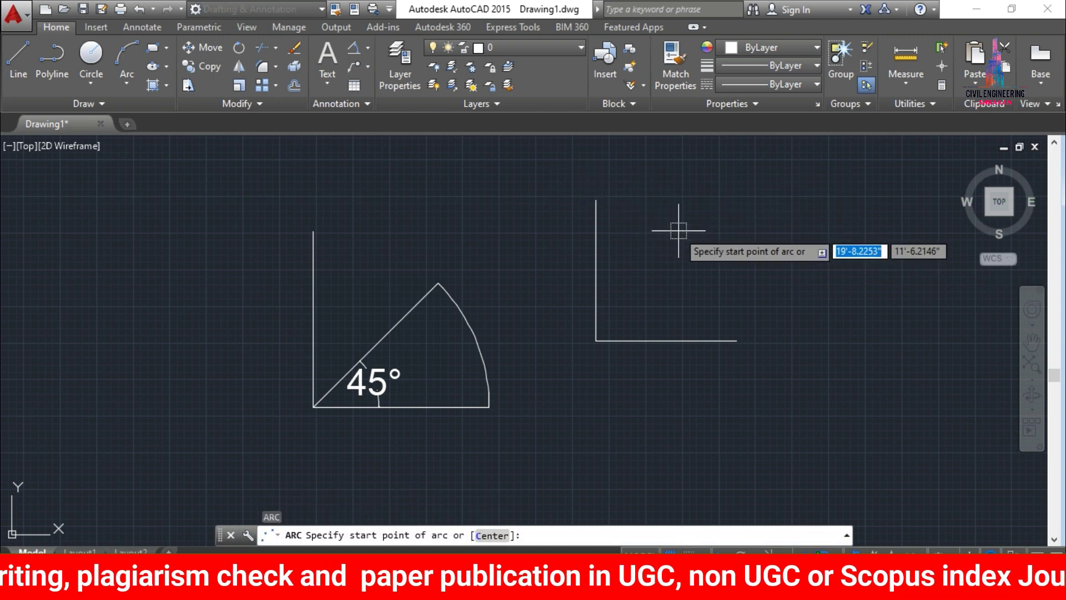
left_click(595, 201)
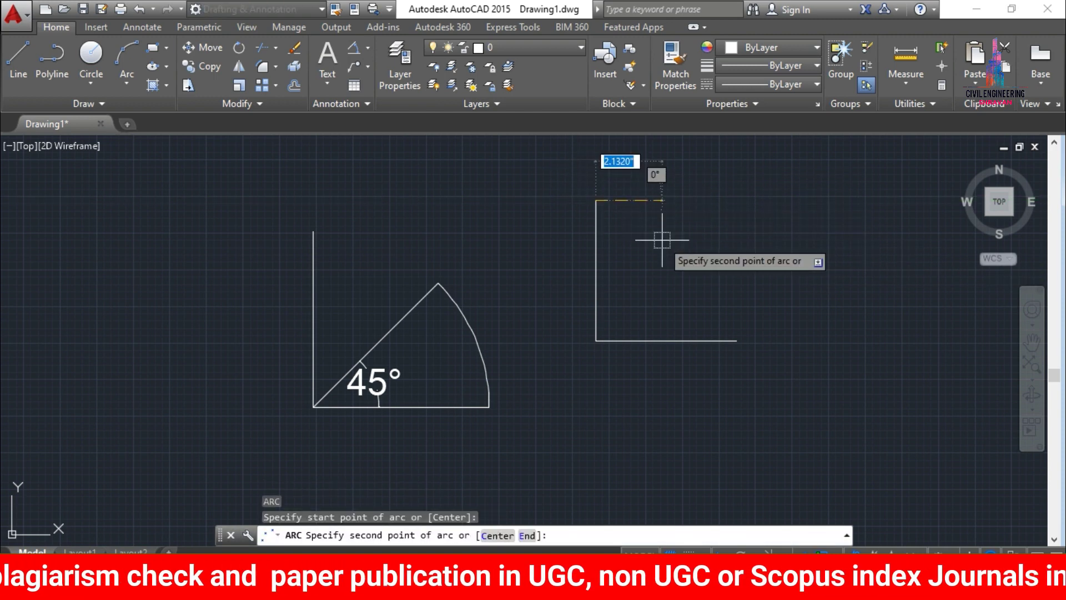
key("F8")
left_click(709, 257)
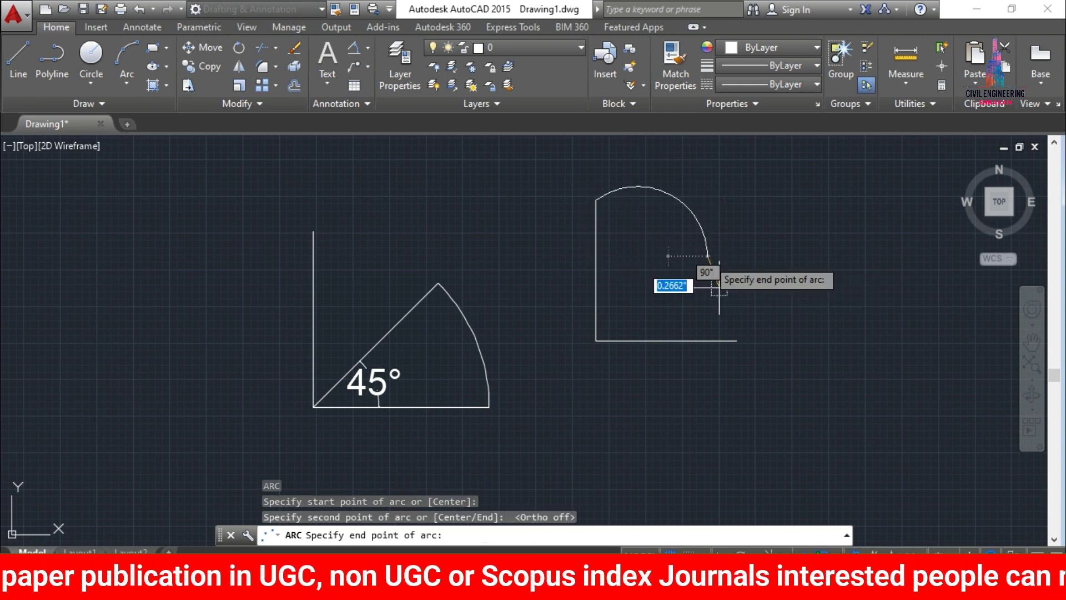
left_click(738, 340)
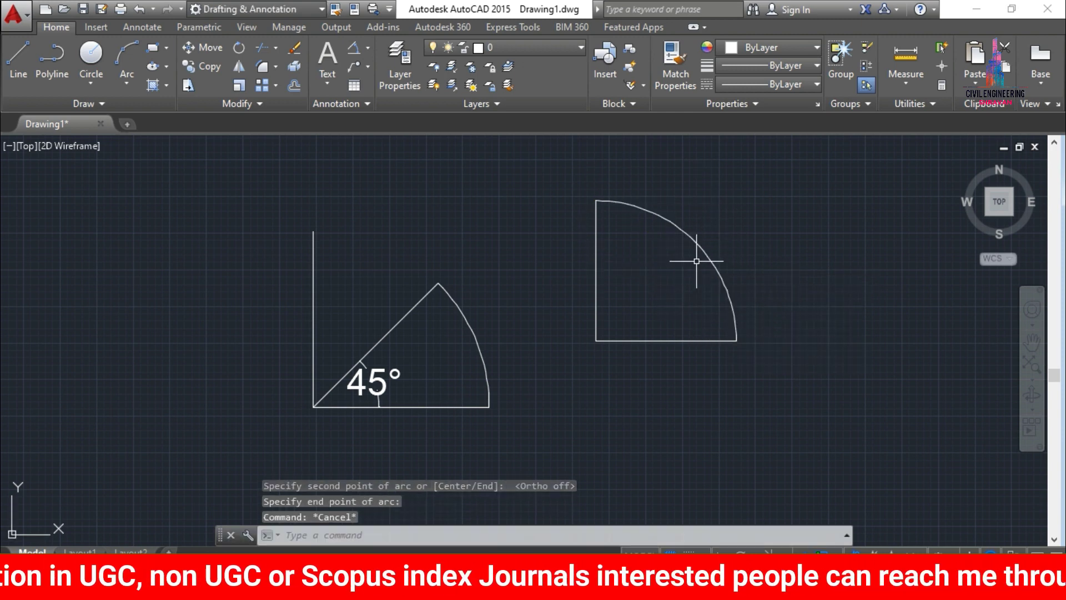
left_click(698, 243)
key("Delete")
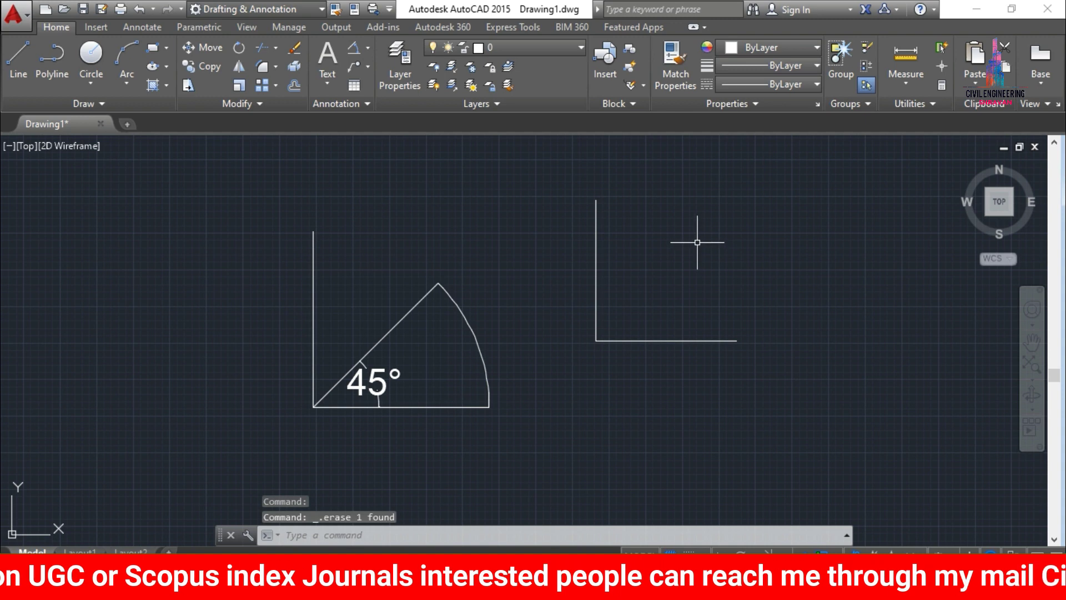
type("a")
key("Return")
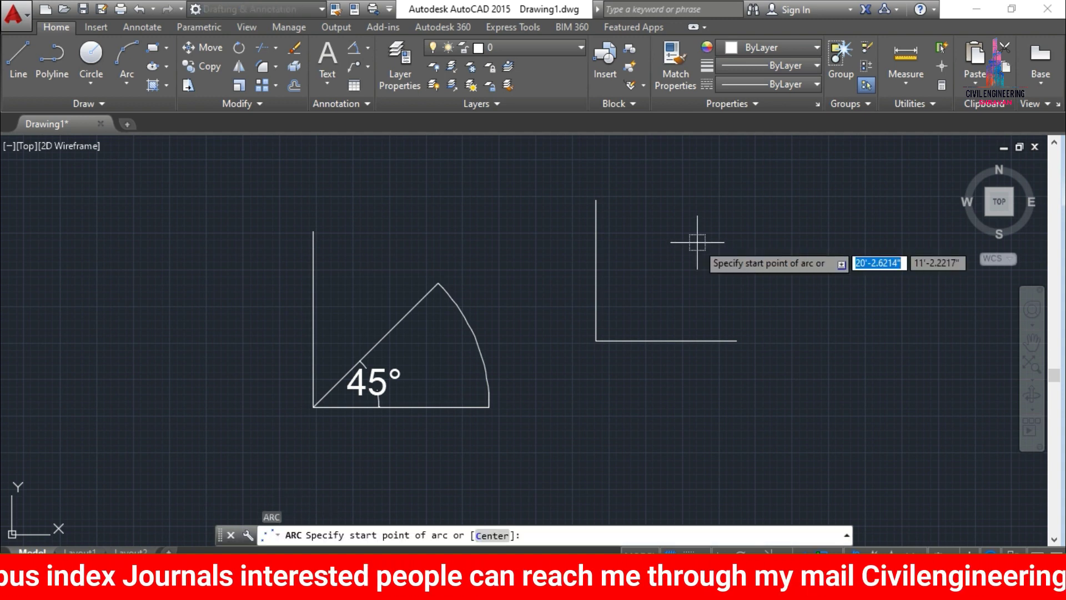
left_click(488, 535)
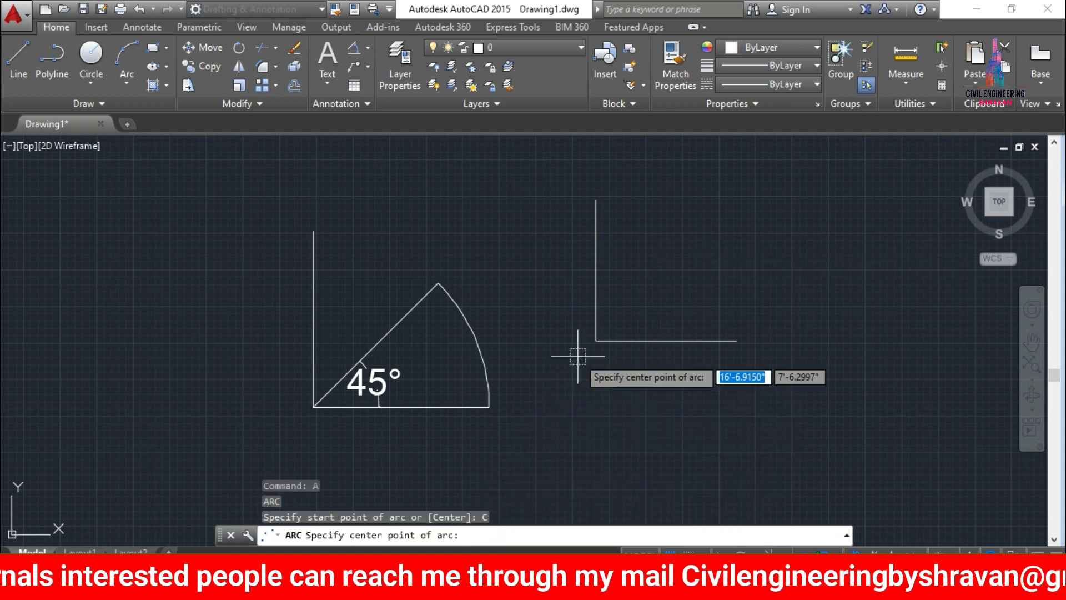
left_click(596, 340)
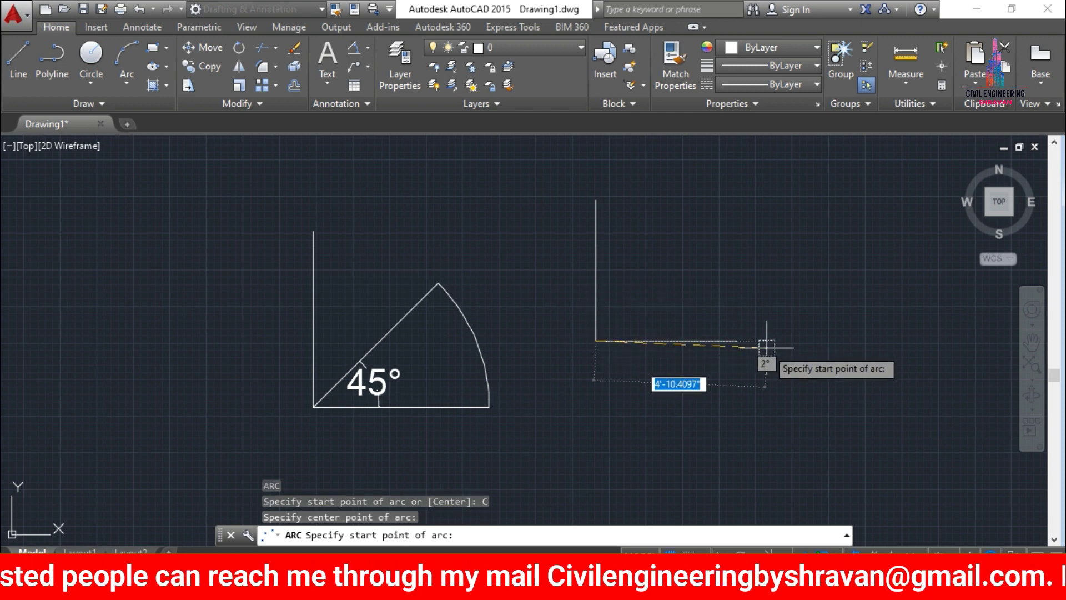
left_click(736, 340)
key("Escape")
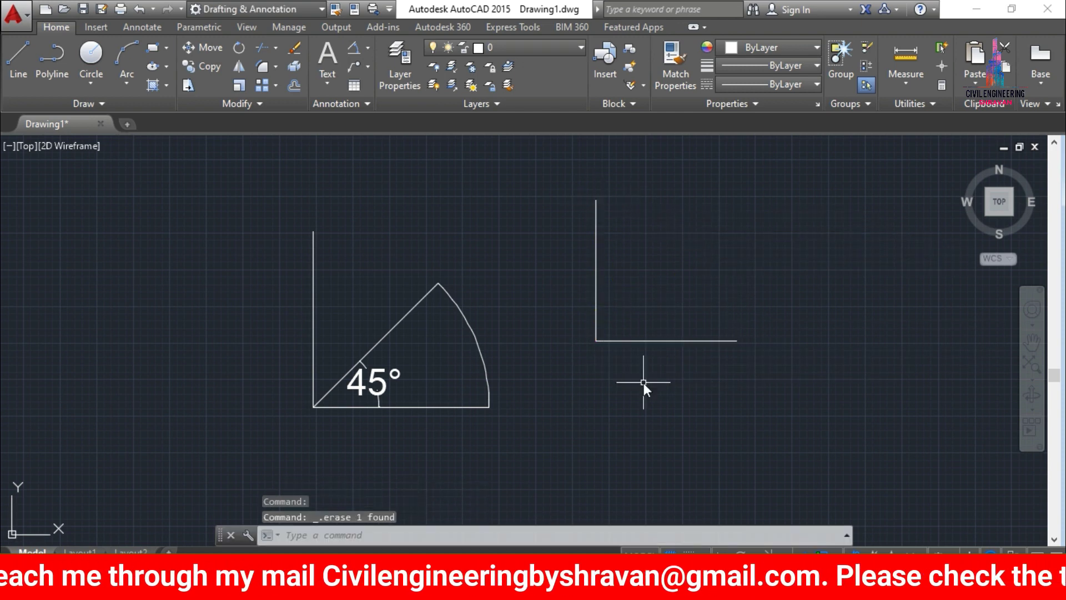
Draw an arc centred on the new lines' corner, starting at the horizontal line's right end, with an included angle of 70 degrees
key("Return")
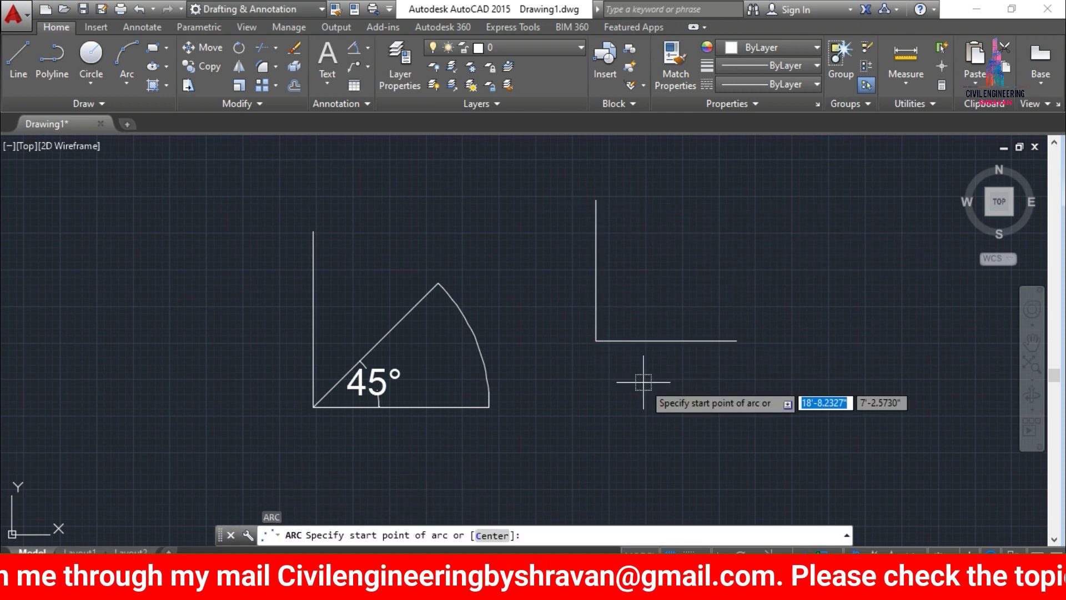
left_click(490, 536)
left_click(595, 341)
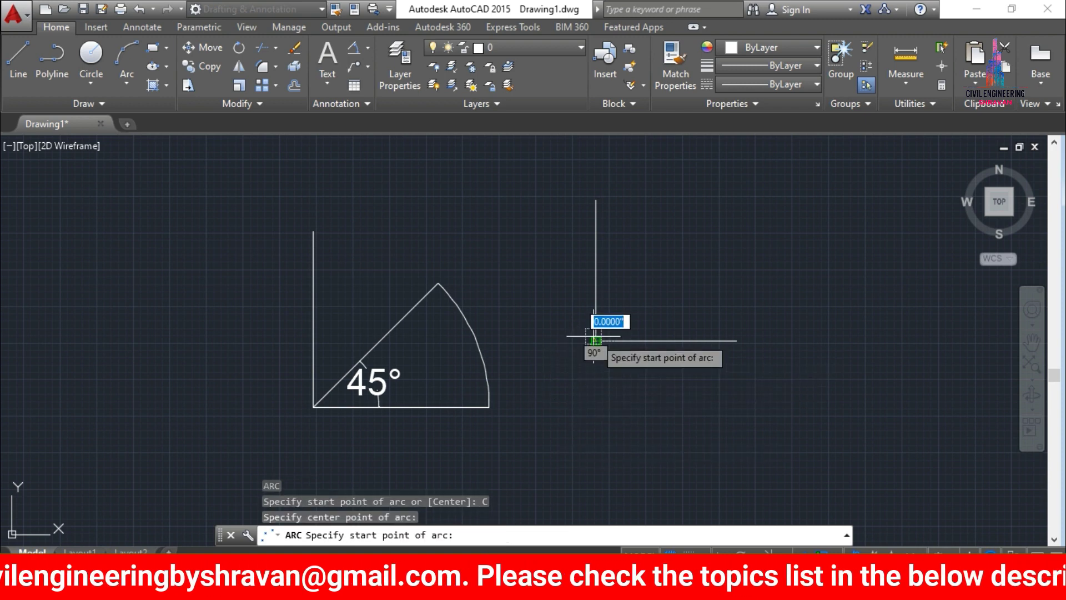
left_click(736, 341)
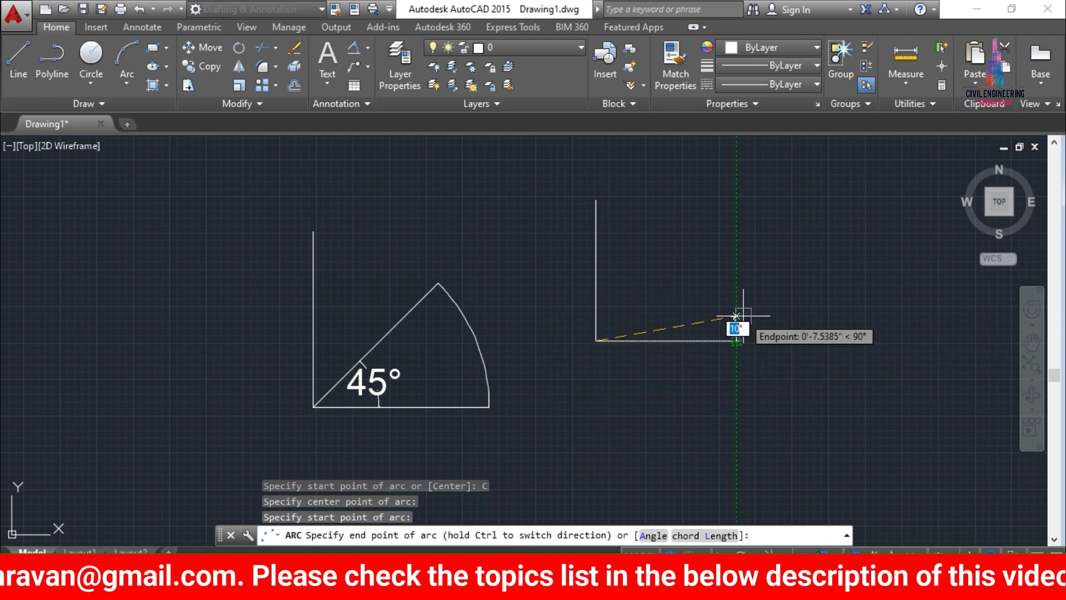
left_click(652, 536)
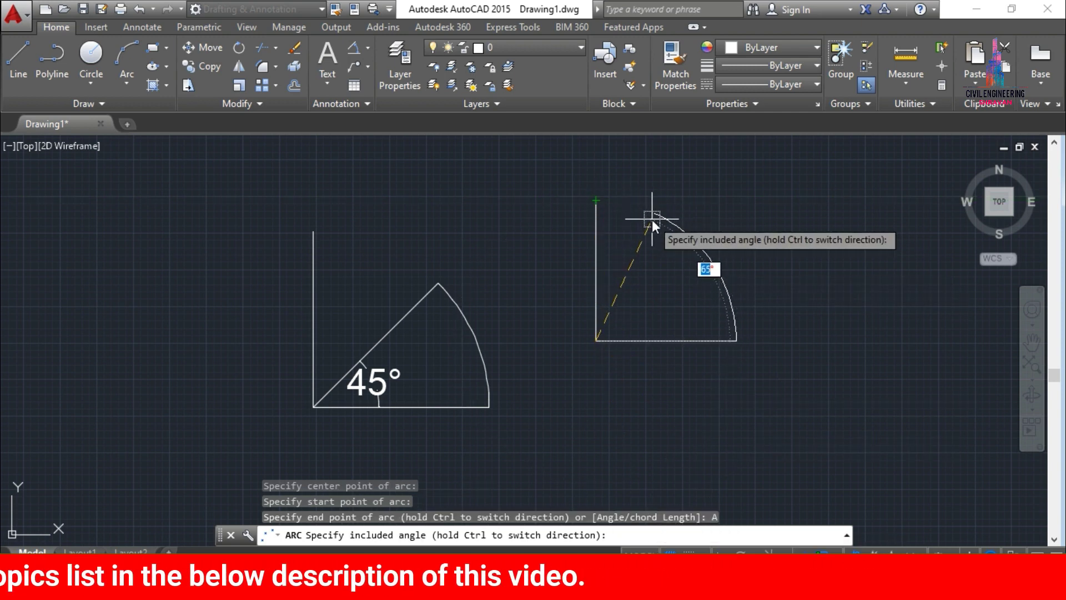
key("Return")
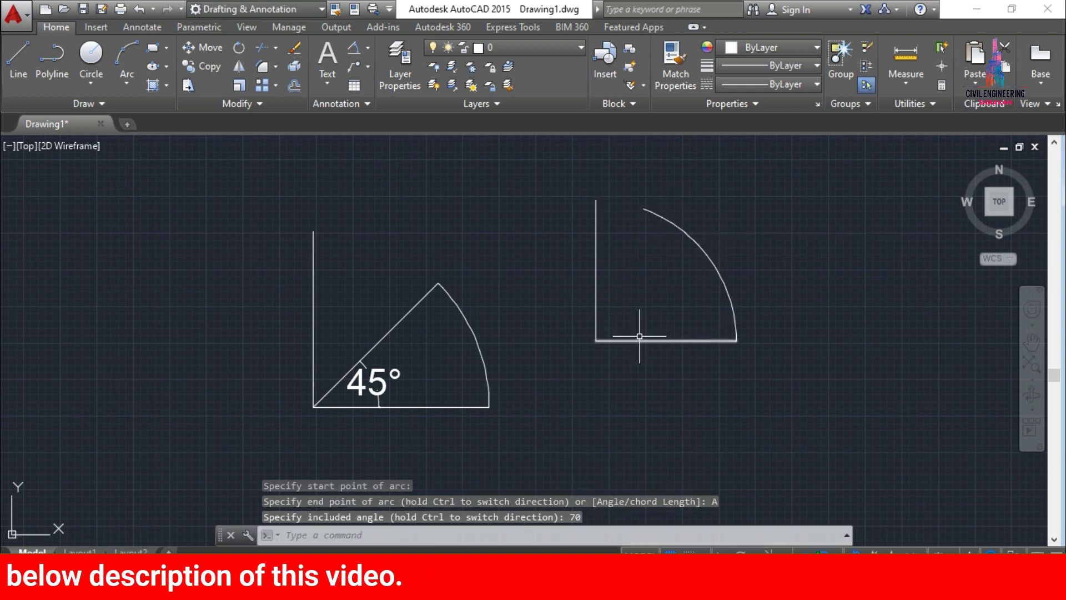
Delete all objects in the drawing
key("ctrl+a")
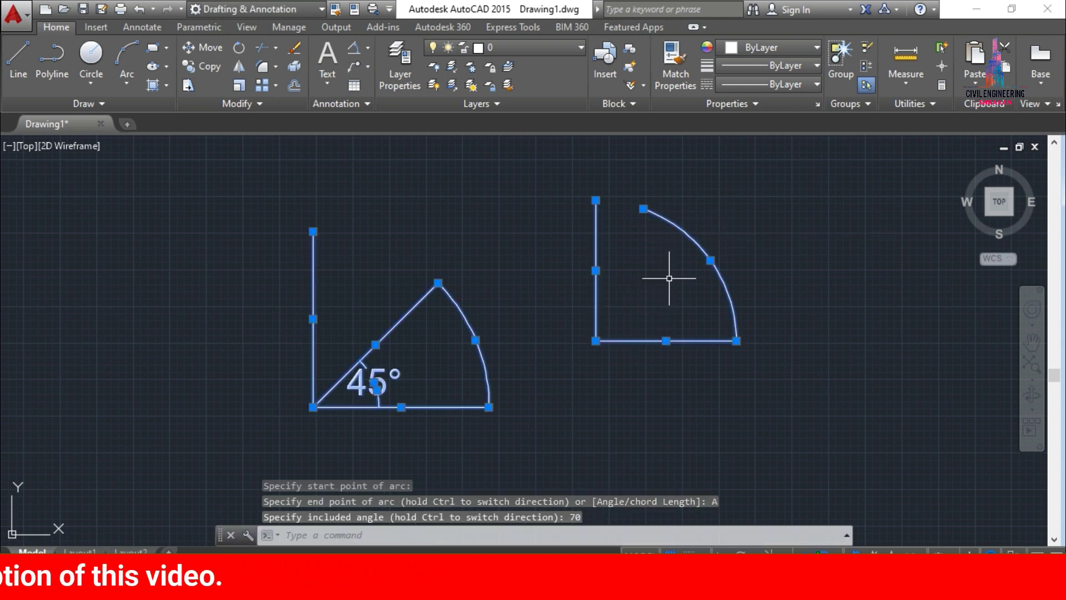
key("Delete")
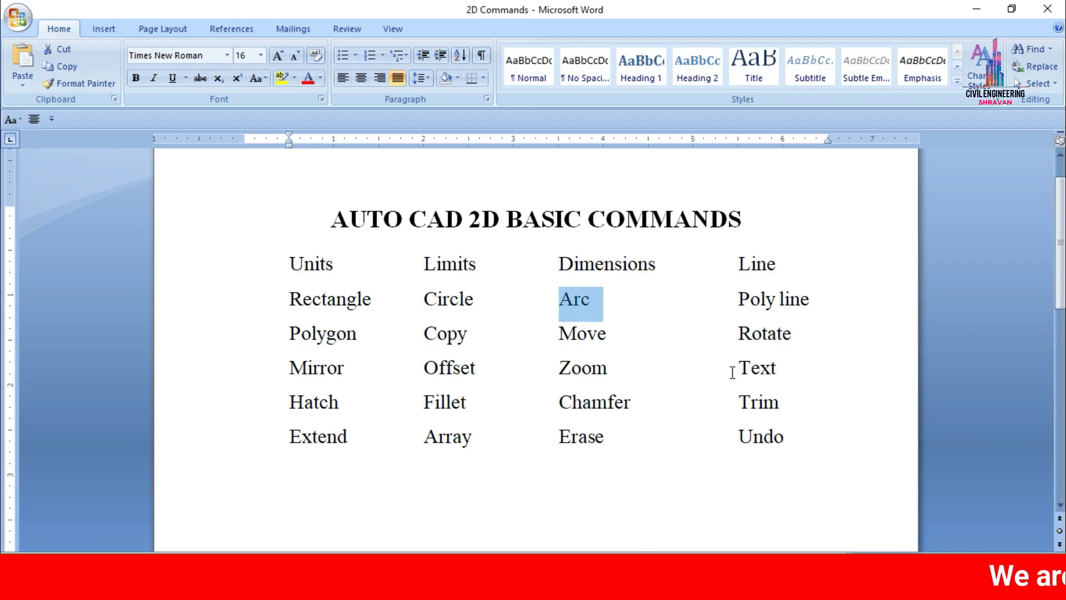
Switch to the 2D Commands Word document, select the Poly line entry in the command list, and return to AutoCAD
left_click_drag(742, 303, 834, 305)
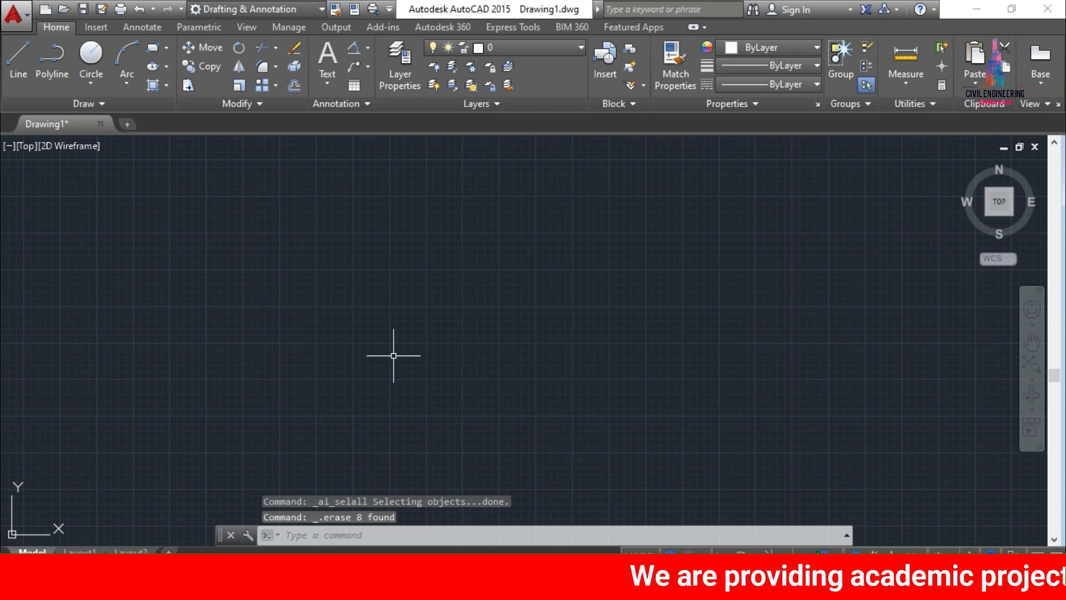
key("Escape")
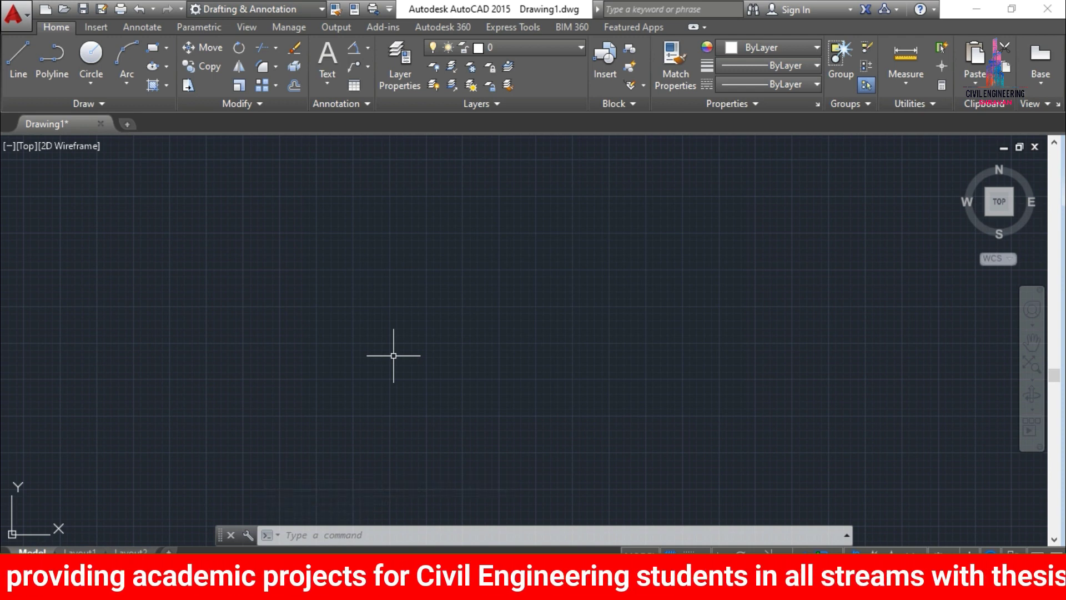
With Ortho on, draw a closed square from separate lines, each side 5'0" long
type("l")
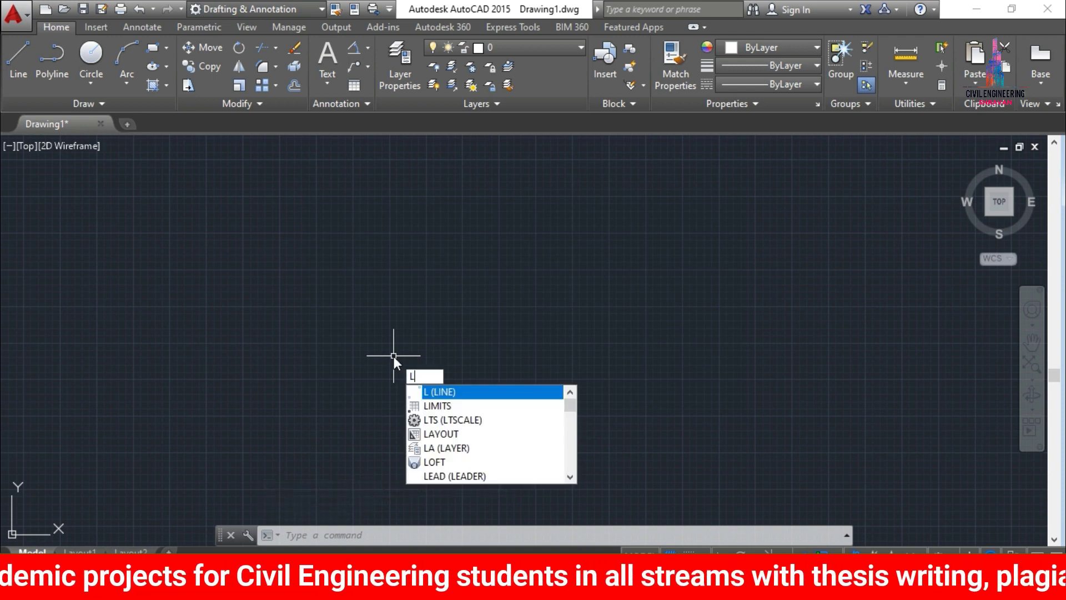
key("Return")
left_click(157, 374)
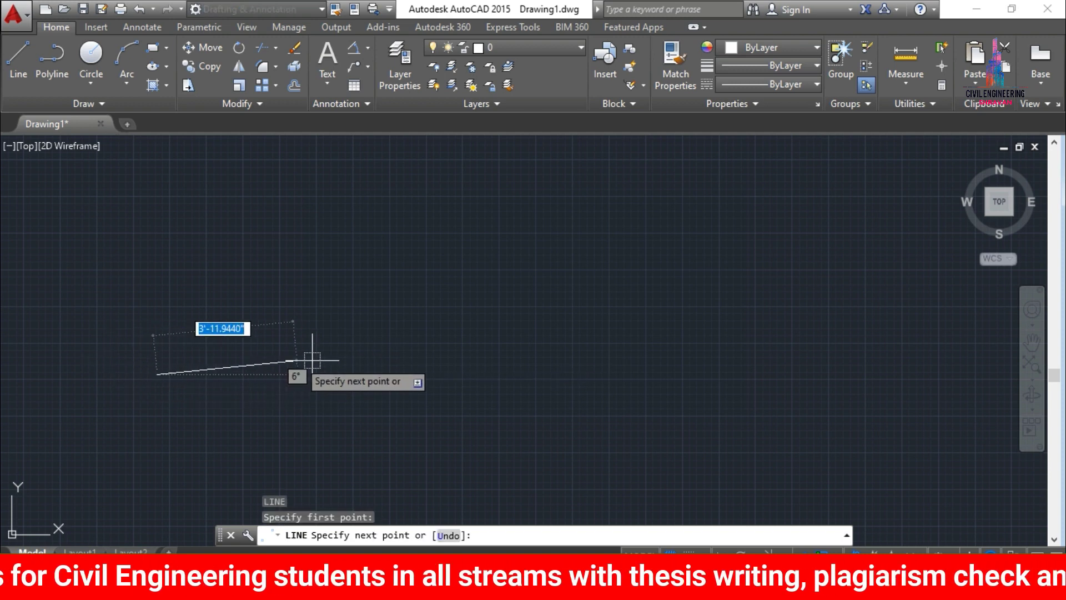
key("F8")
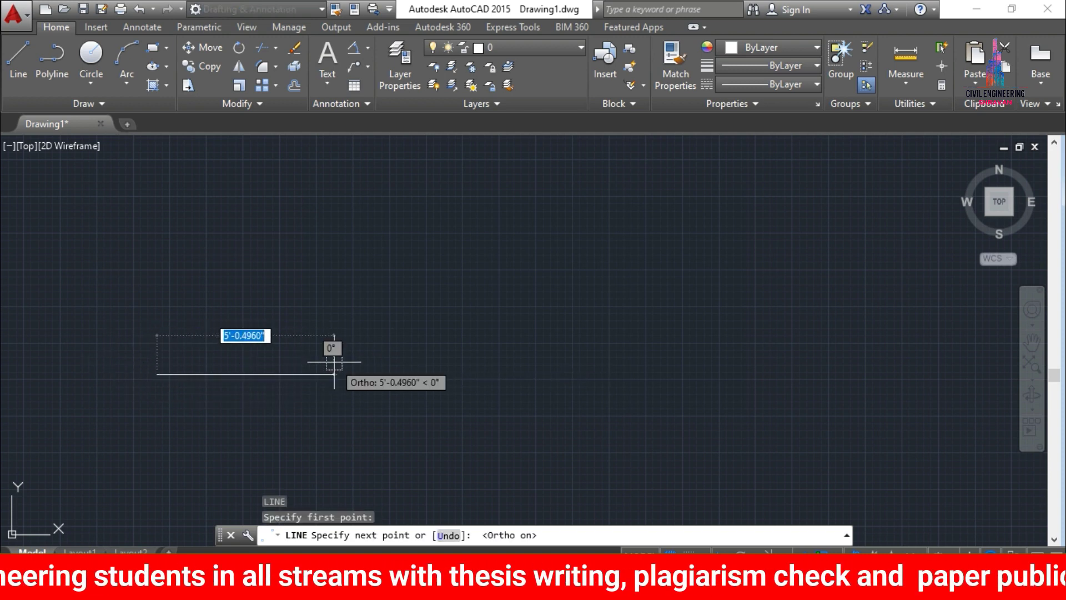
type("5'0")
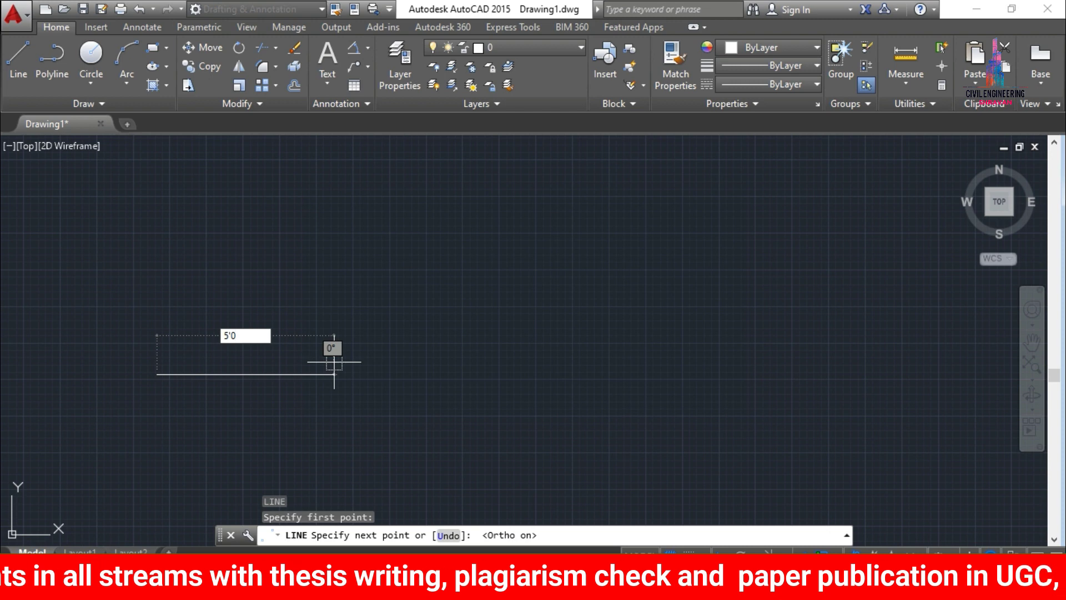
key("Return")
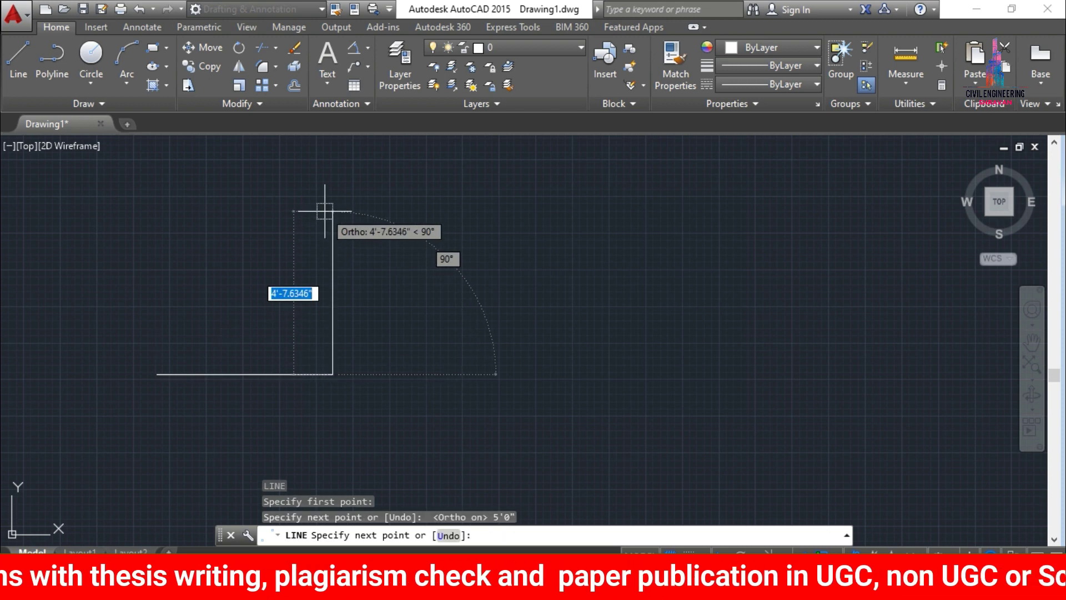
type("5'0")
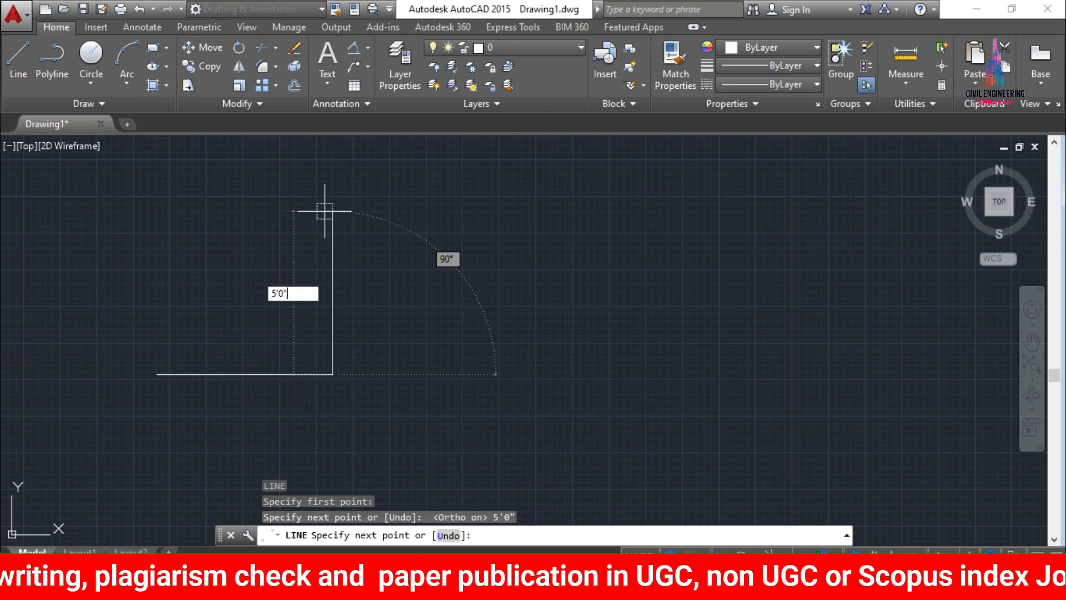
key("Return")
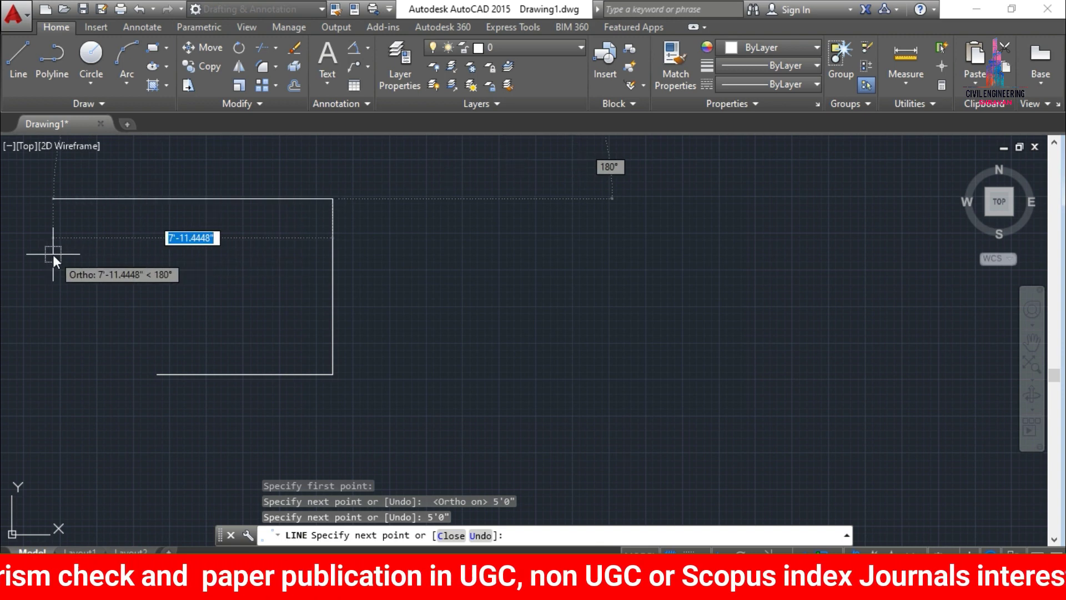
type("5'0")
key("Return")
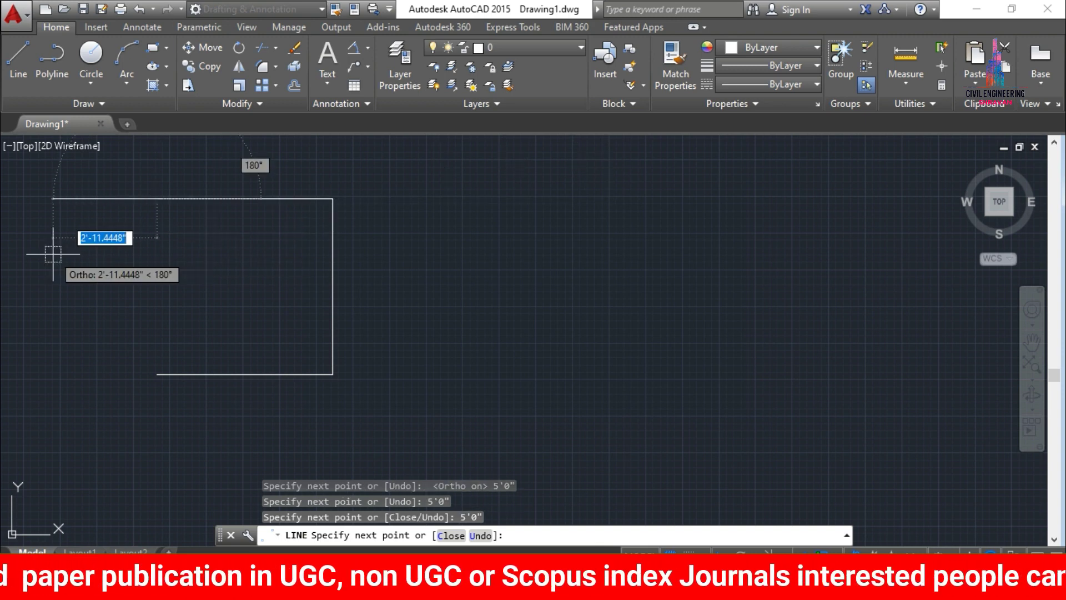
type("c")
key("Return")
key("Escape")
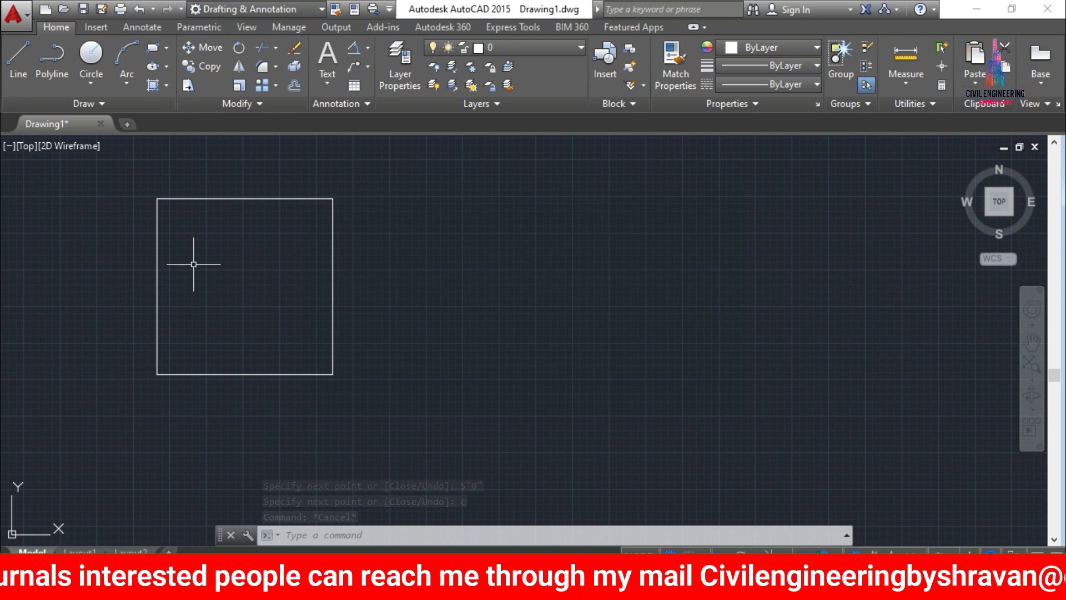
Draw a closed 5'0" square as a single polyline to the right of the line square
type("P")
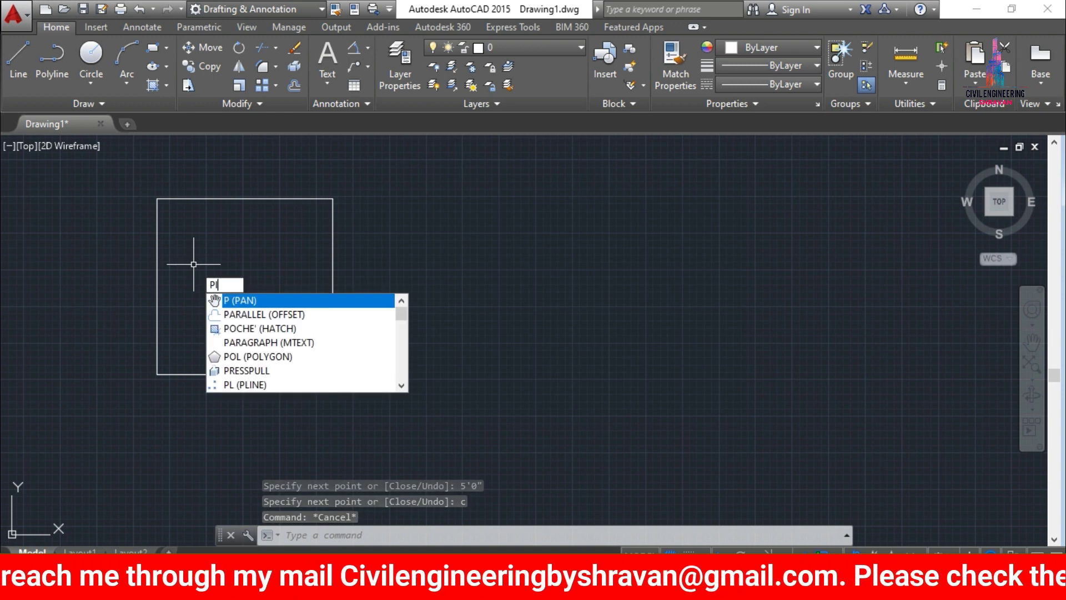
type("L")
key("Return")
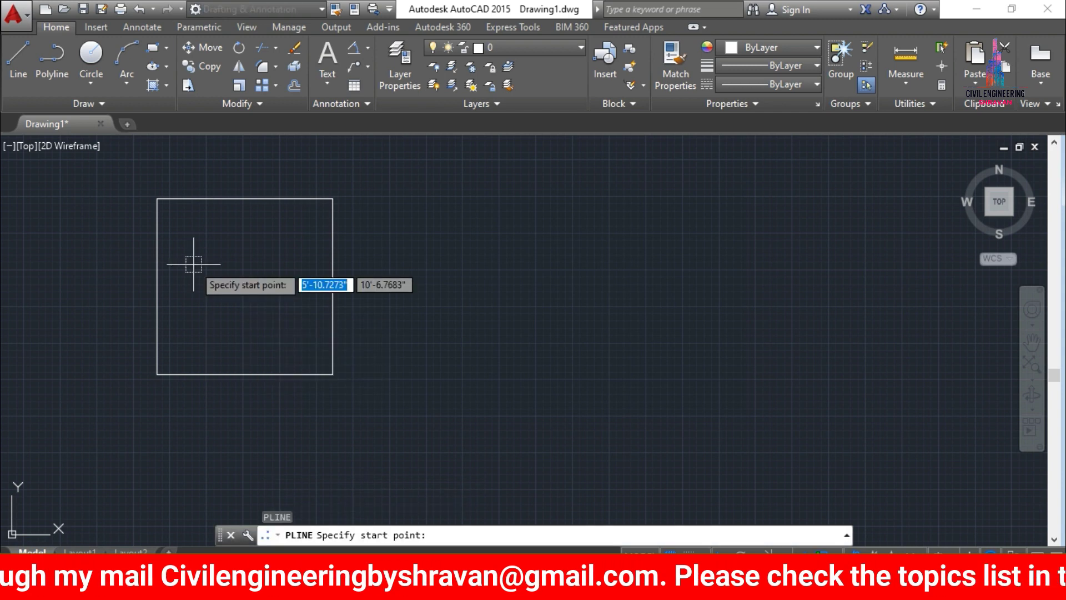
left_click(422, 372)
type("5'0")
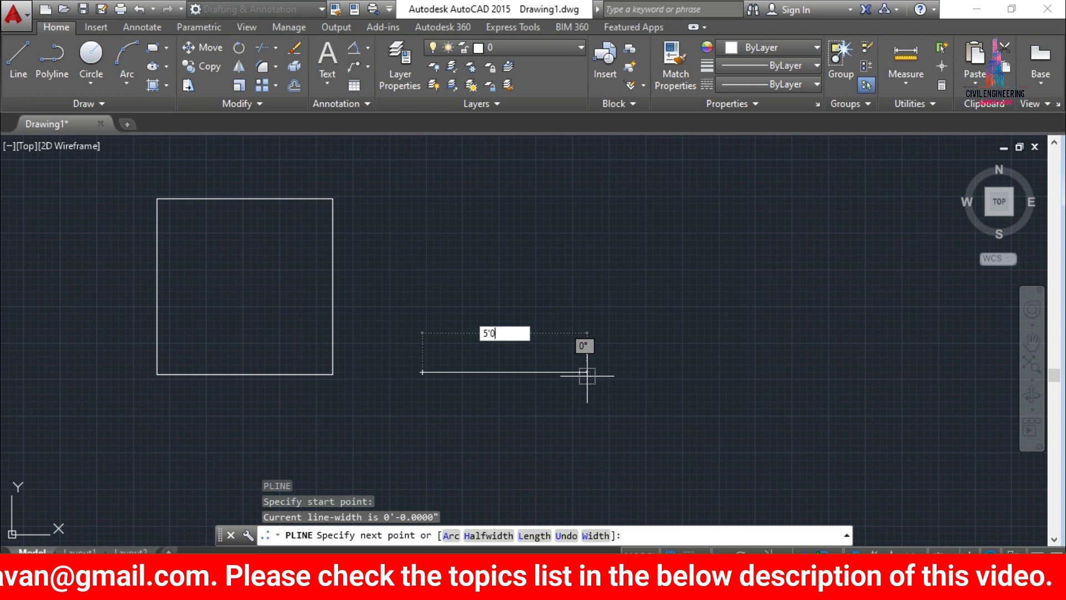
key("Return")
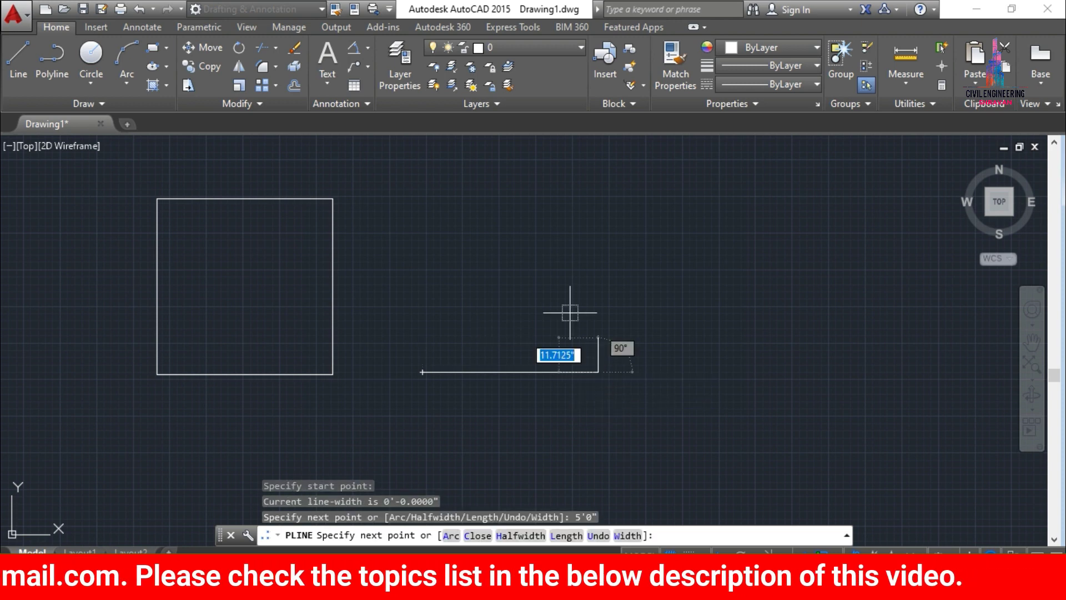
type("5")
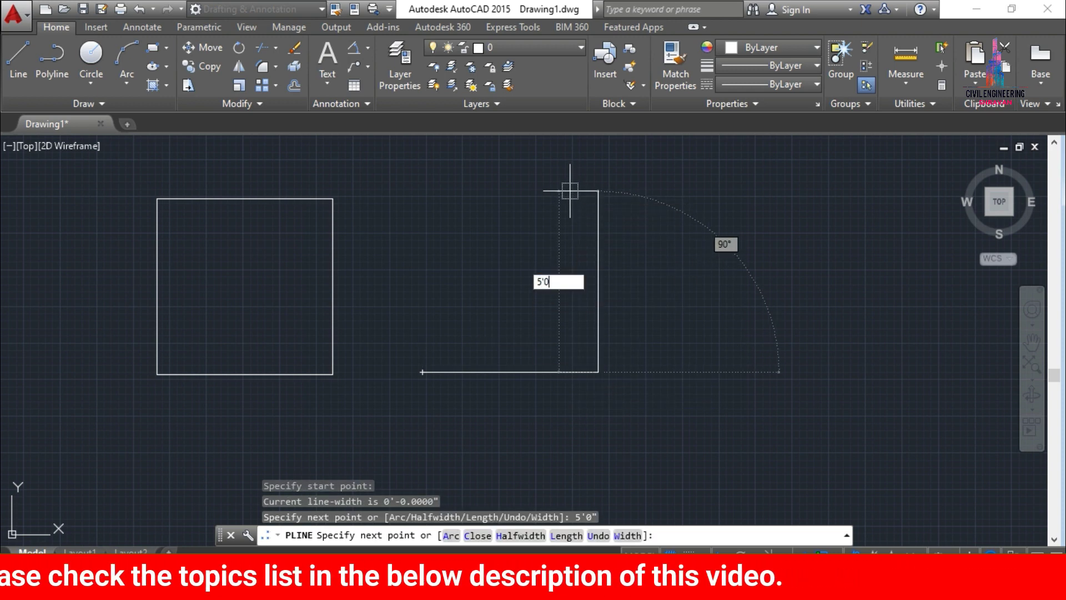
type("'0")
key("Return")
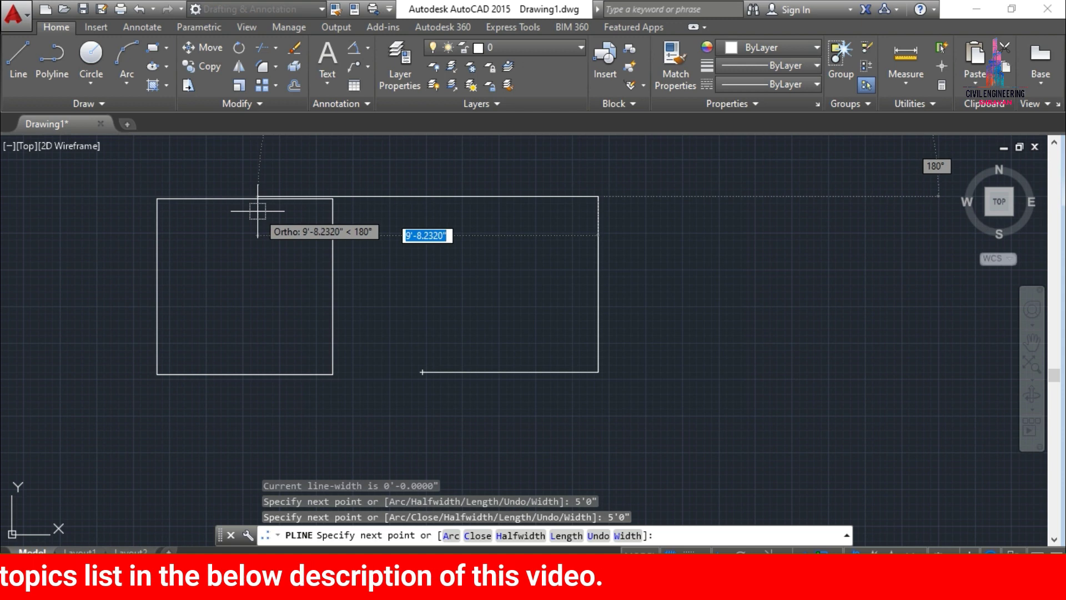
type("5'0")
key("Return")
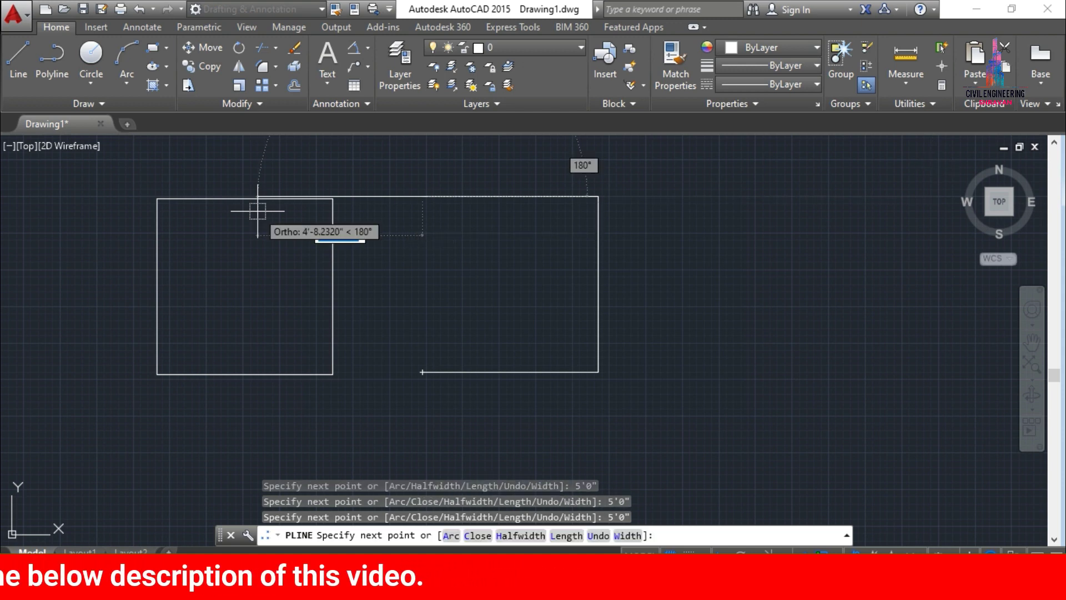
type("c")
key("Return")
key("Escape")
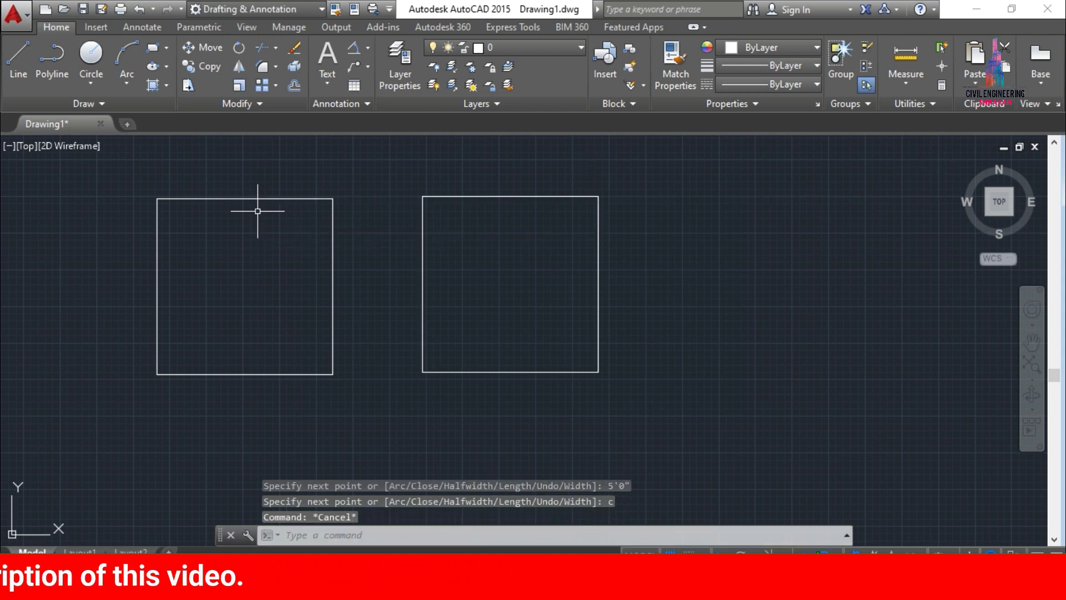
Compare how the two squares select by picking the line square's top edge and the polyline square, then clear the selection
type("z")
key("Return")
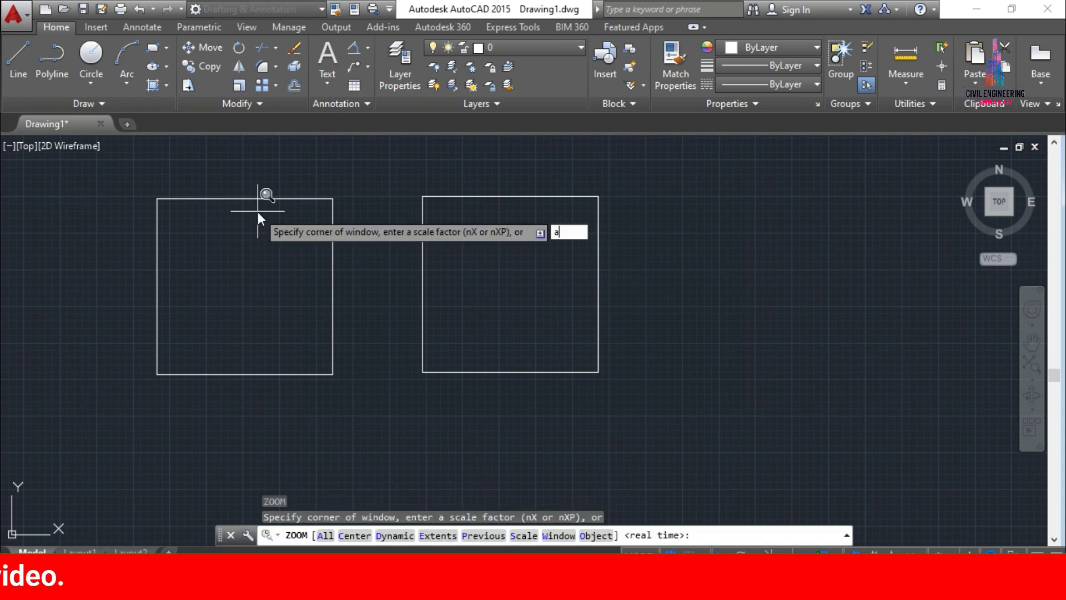
key("Return")
type("a")
key("Return")
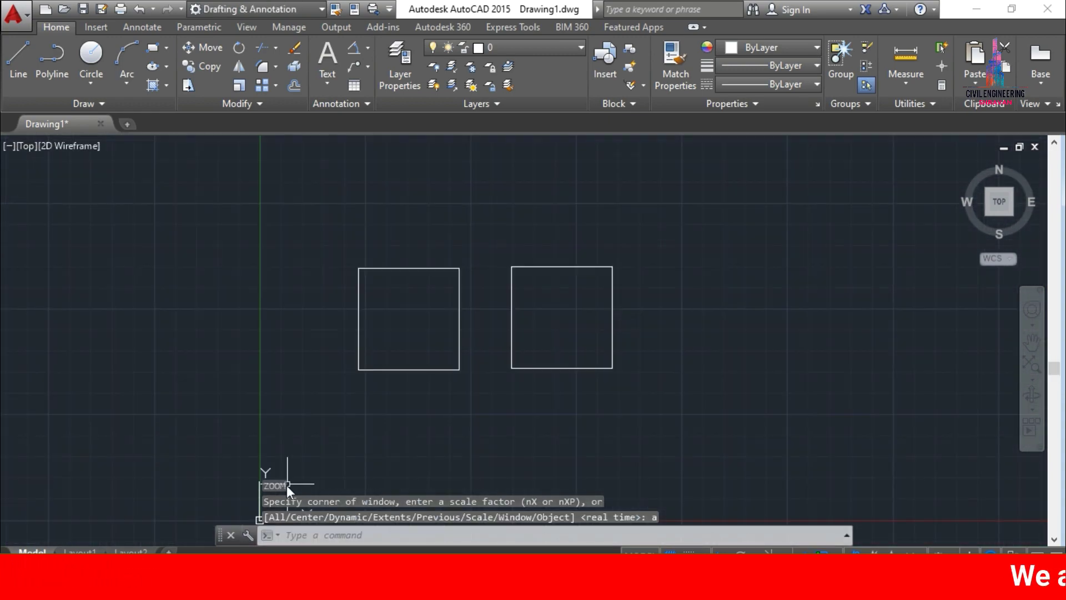
scroll(468, 318, "up", 4)
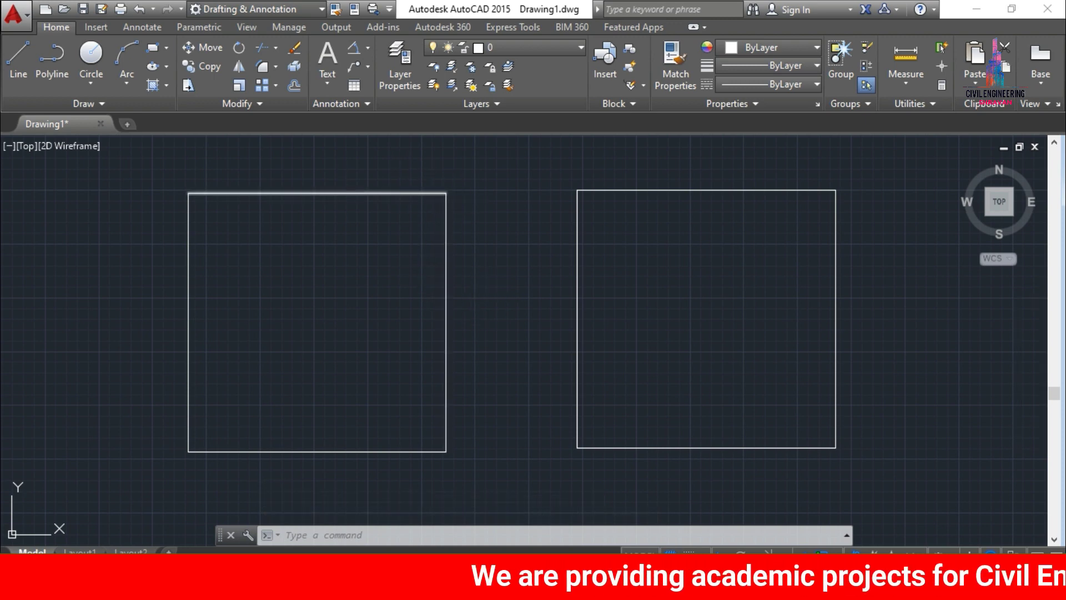
left_click(345, 193)
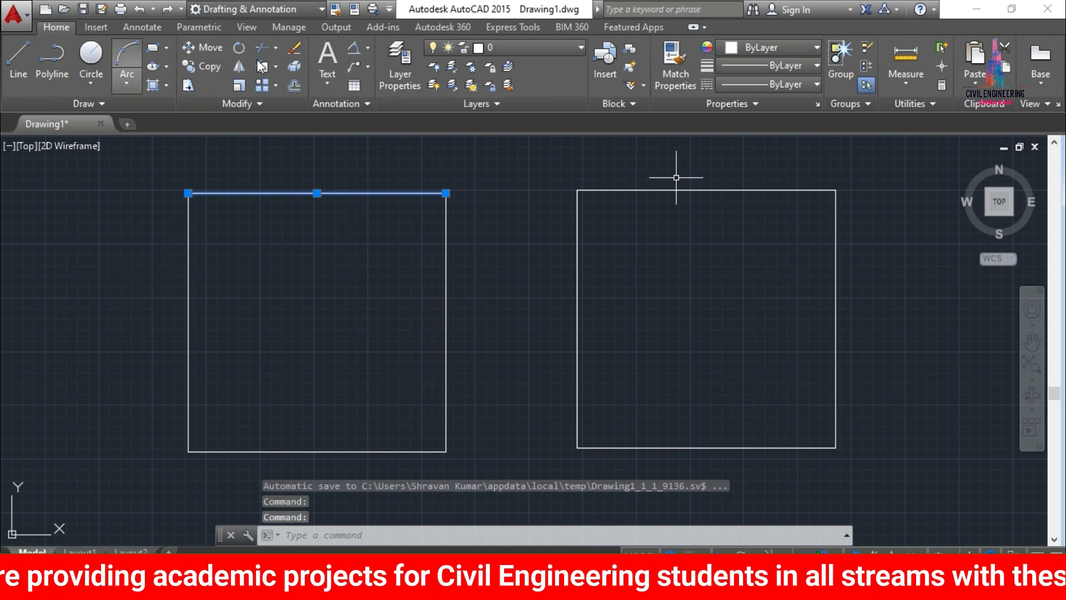
left_click(517, 200)
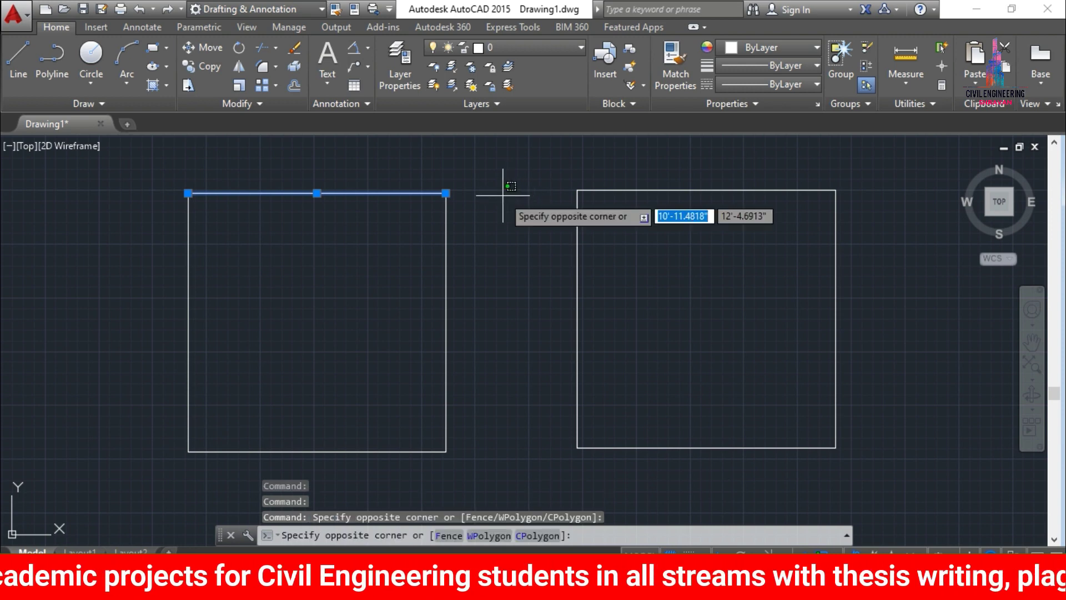
key("Escape")
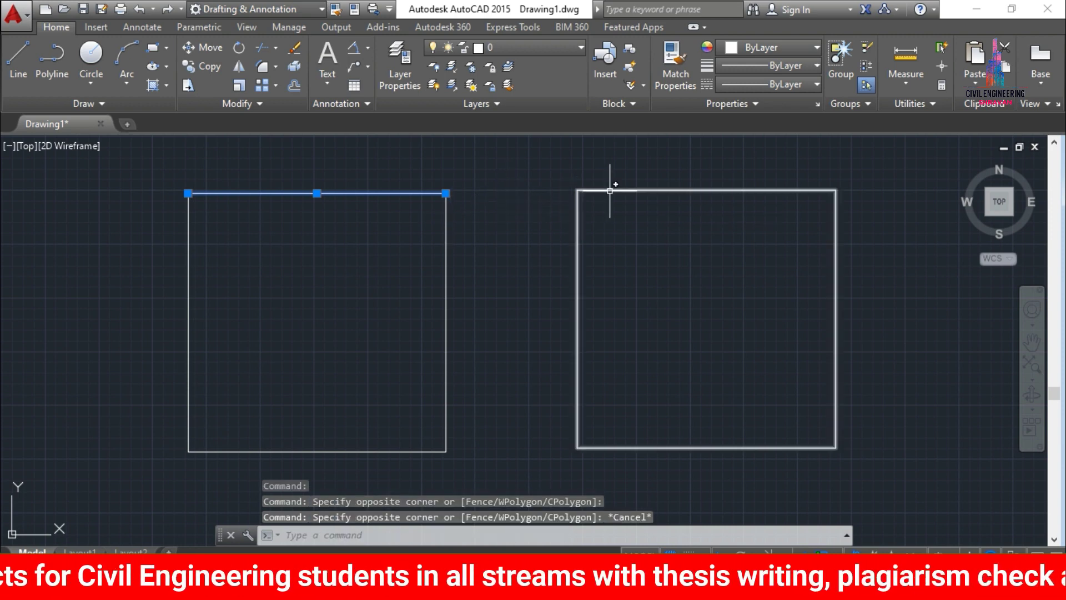
left_click(692, 191)
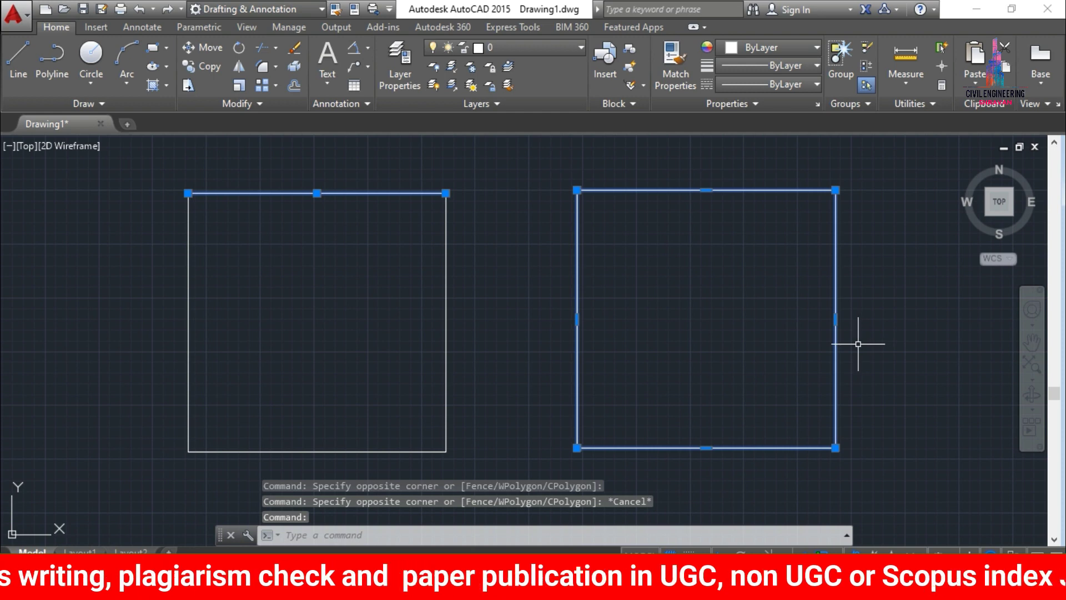
key("Escape")
key("Escape")
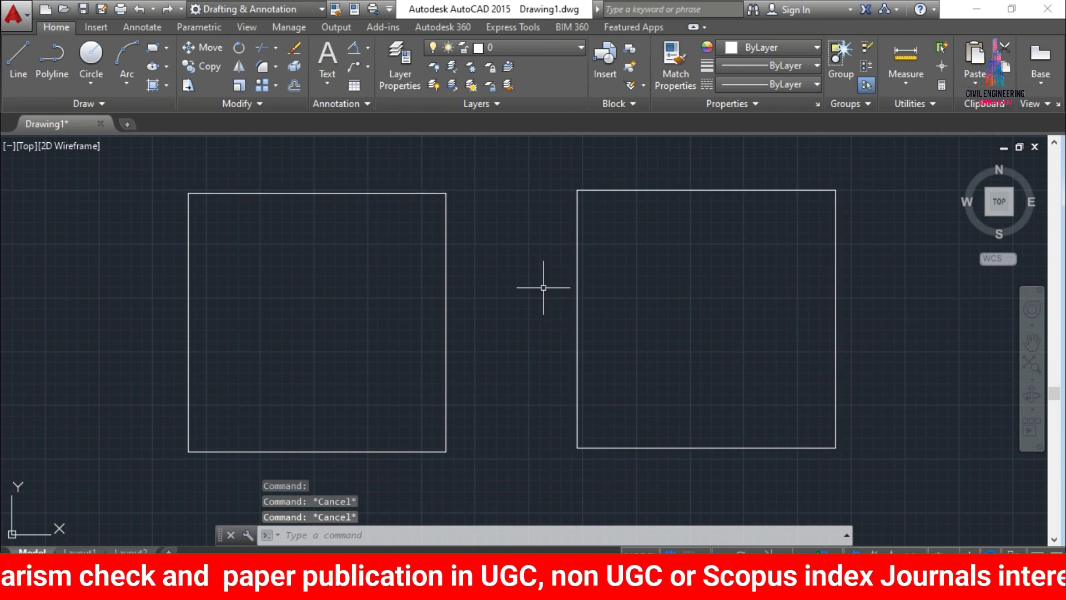
Trim away the polyline square's top, left and bottom sides, and try trimming the line square's sides too
type("tr")
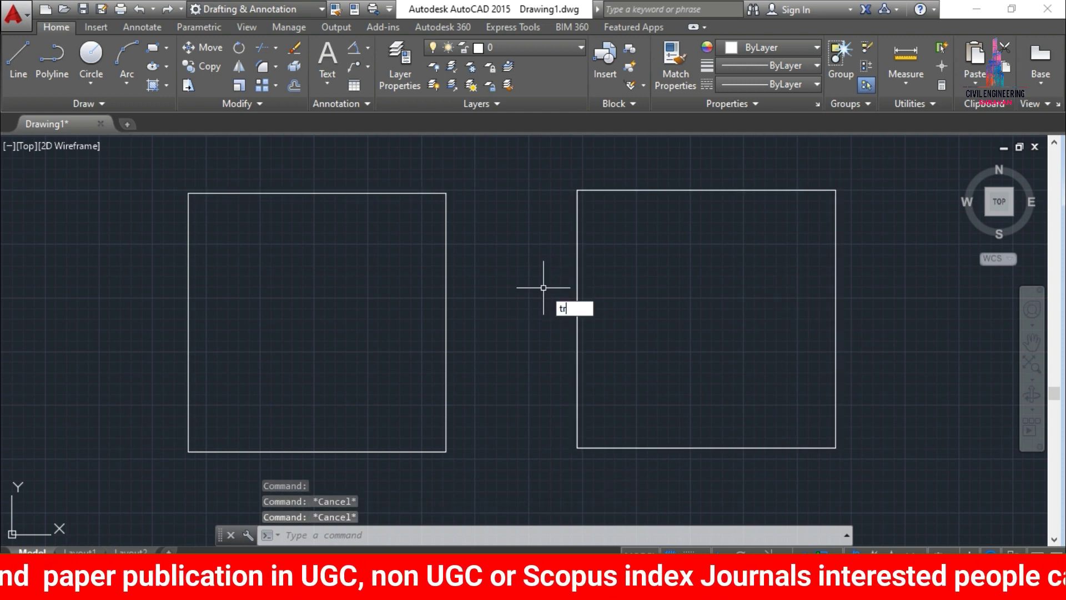
key("Return")
left_click(716, 187)
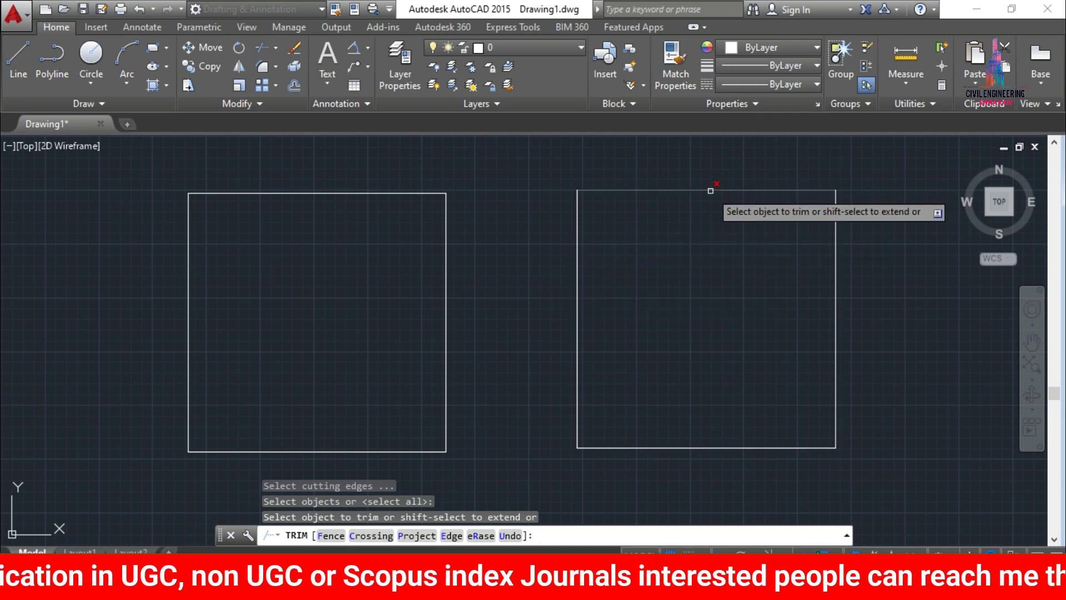
left_click(577, 316)
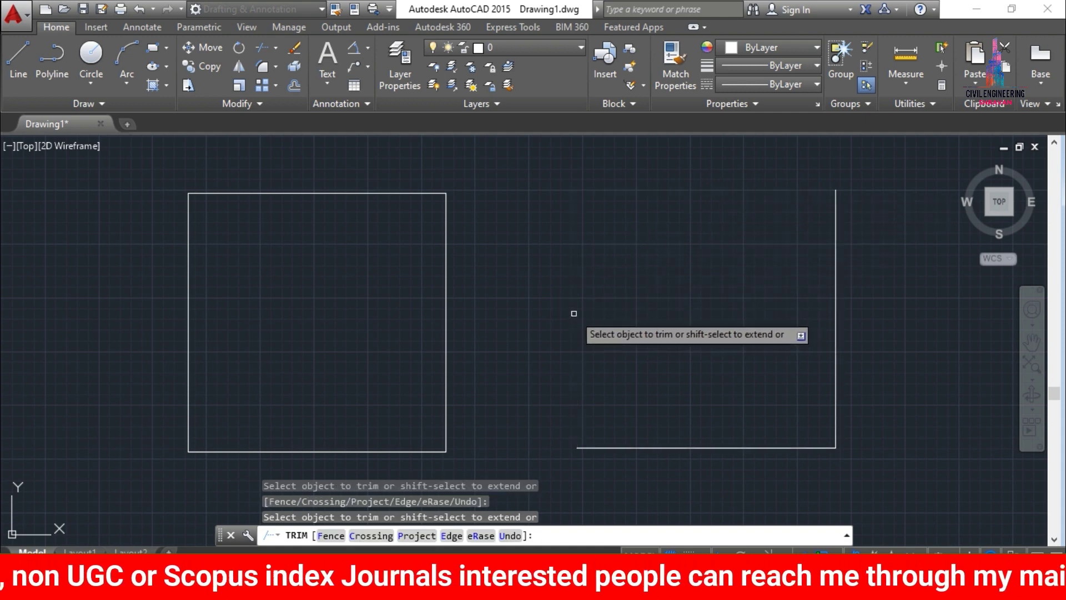
left_click(376, 192)
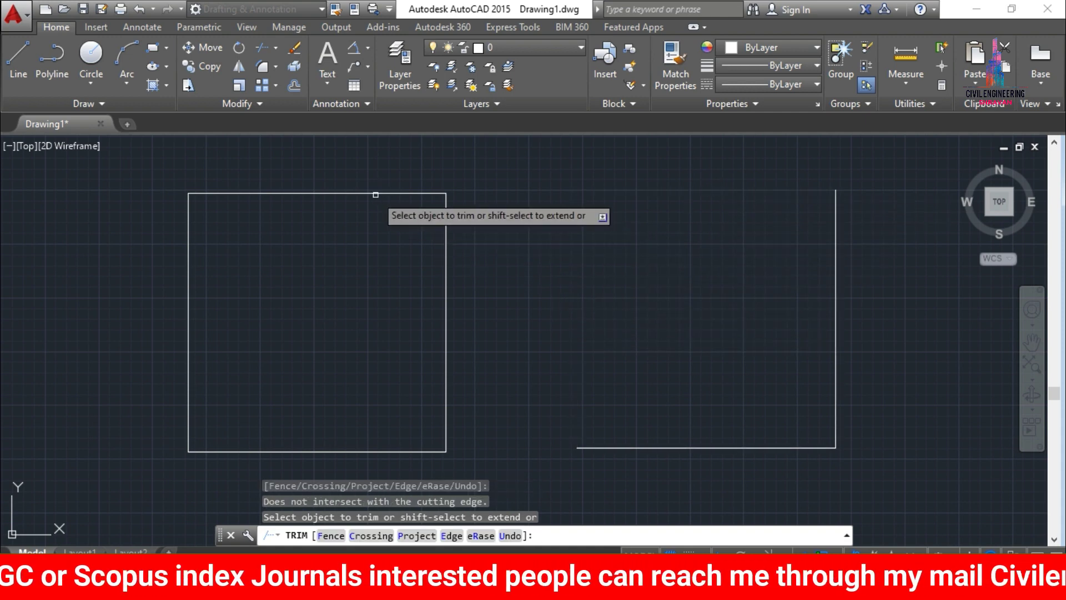
left_click(444, 262)
left_click(415, 441)
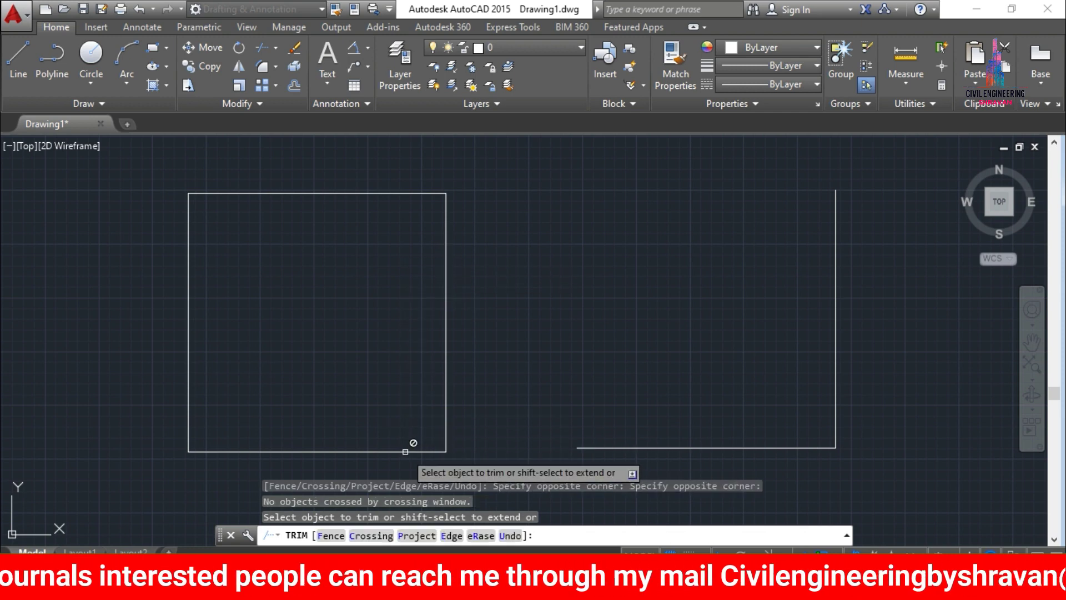
left_click(409, 451)
left_click(587, 444)
left_click(586, 449)
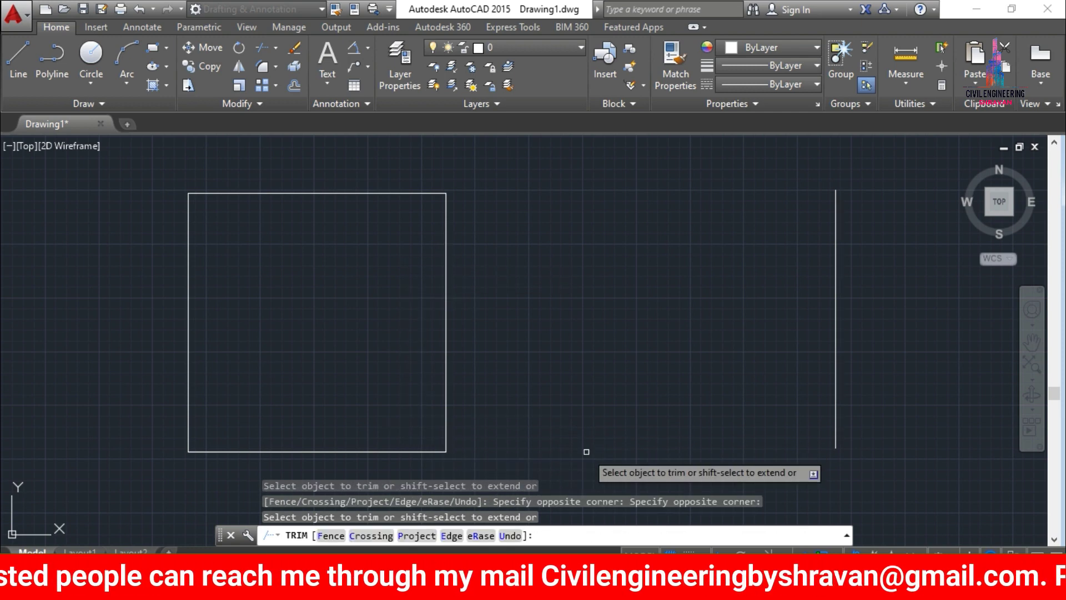
key("Escape")
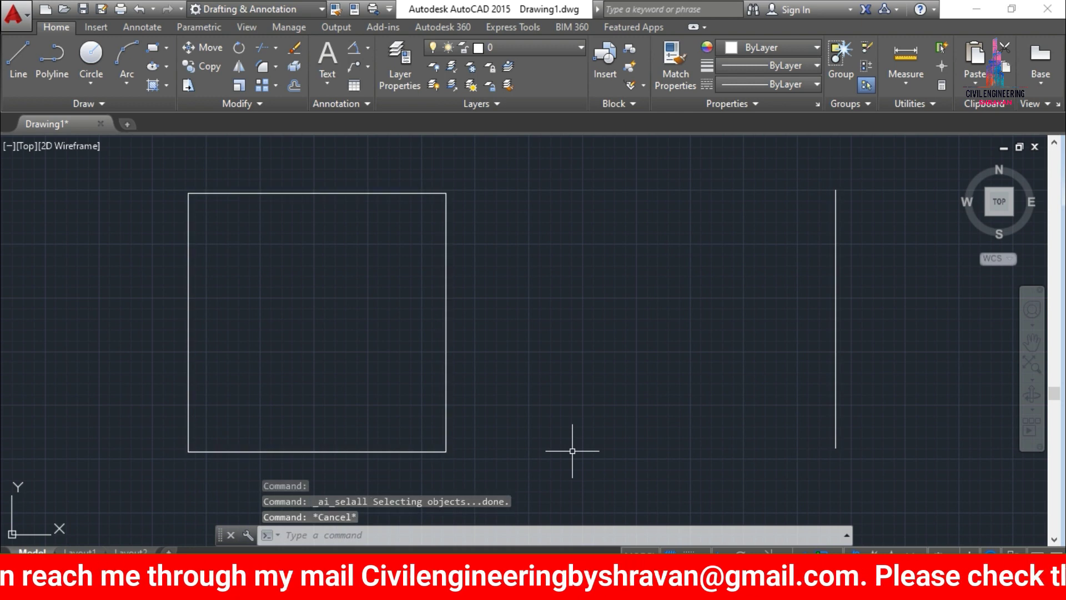
Delete all objects in the drawing
key("ctrl+a")
key("Delete")
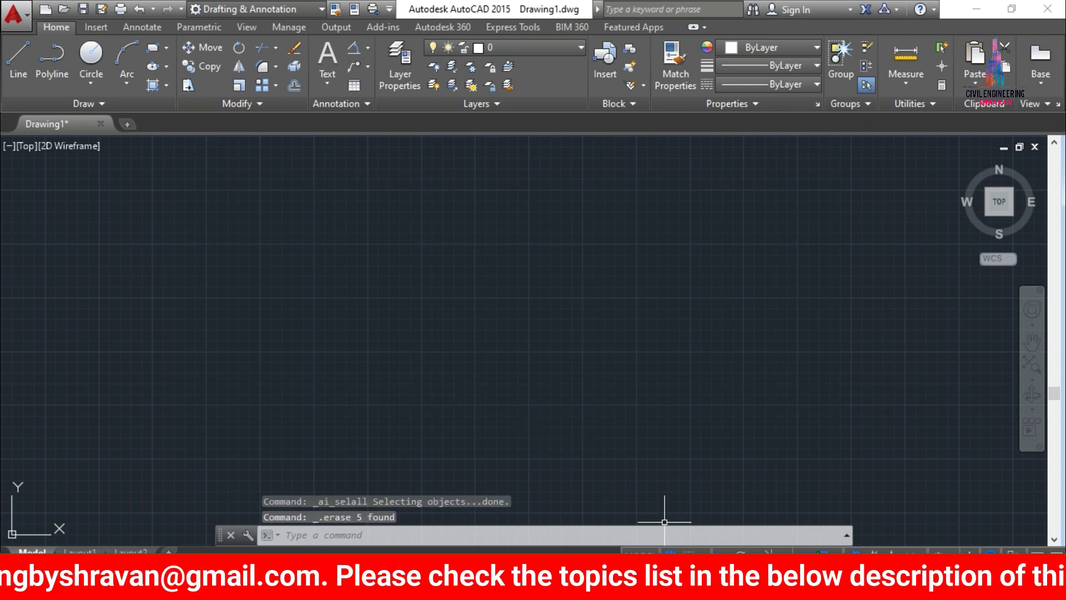
Switch to the 2D Commands Word document and select the Polygon entry in the command list
left_click(682, 588)
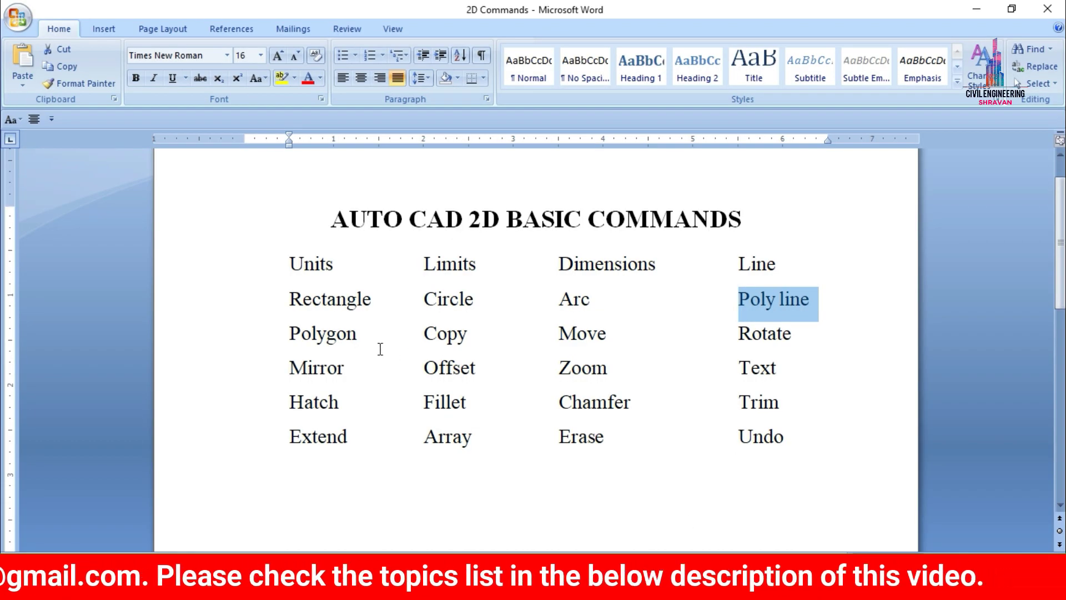
left_click_drag(379, 348, 290, 351)
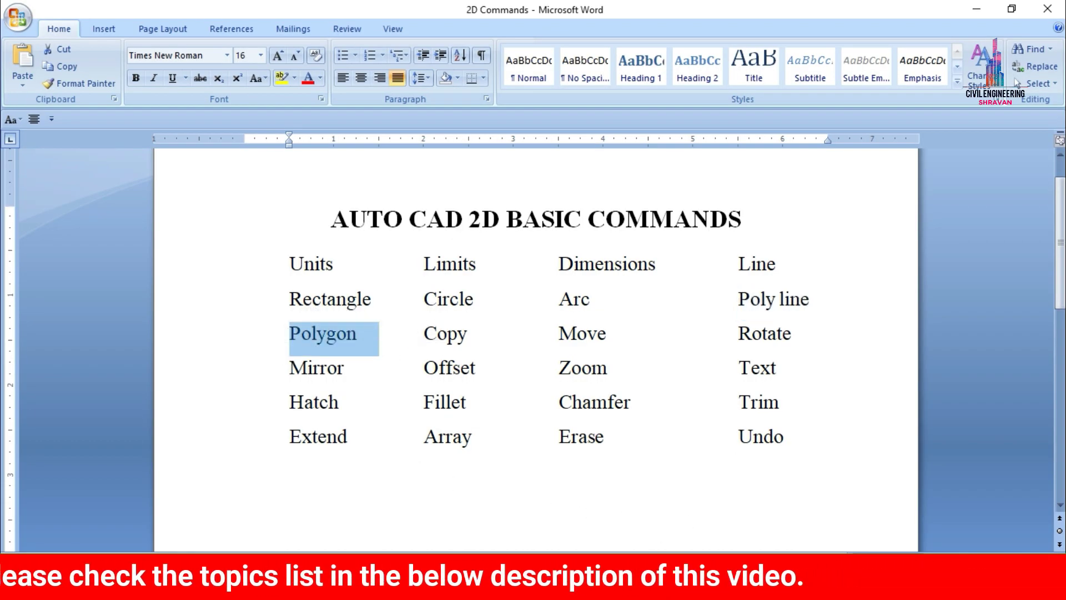
Switch to AutoCAD and draw a 5-sided polygon inscribed in a circle of radius 4'0"
left_click(655, 588)
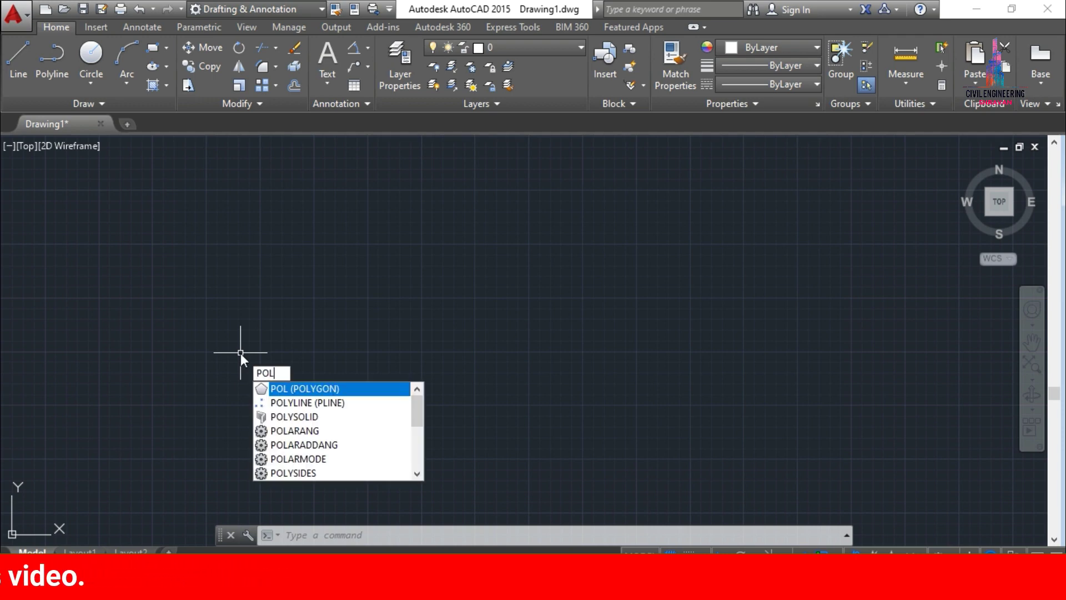
key("Return")
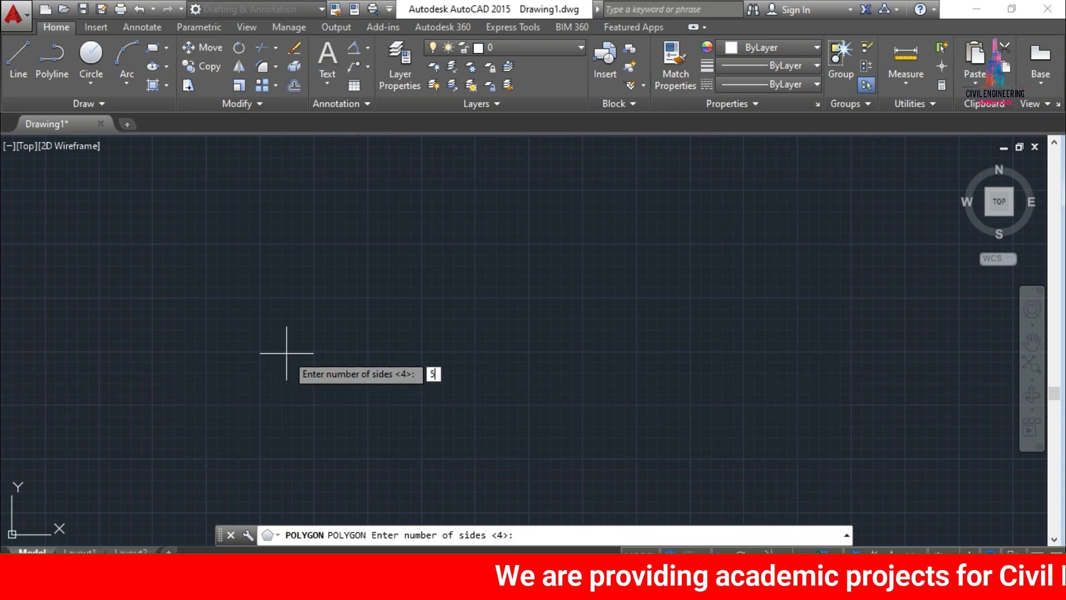
key("Return")
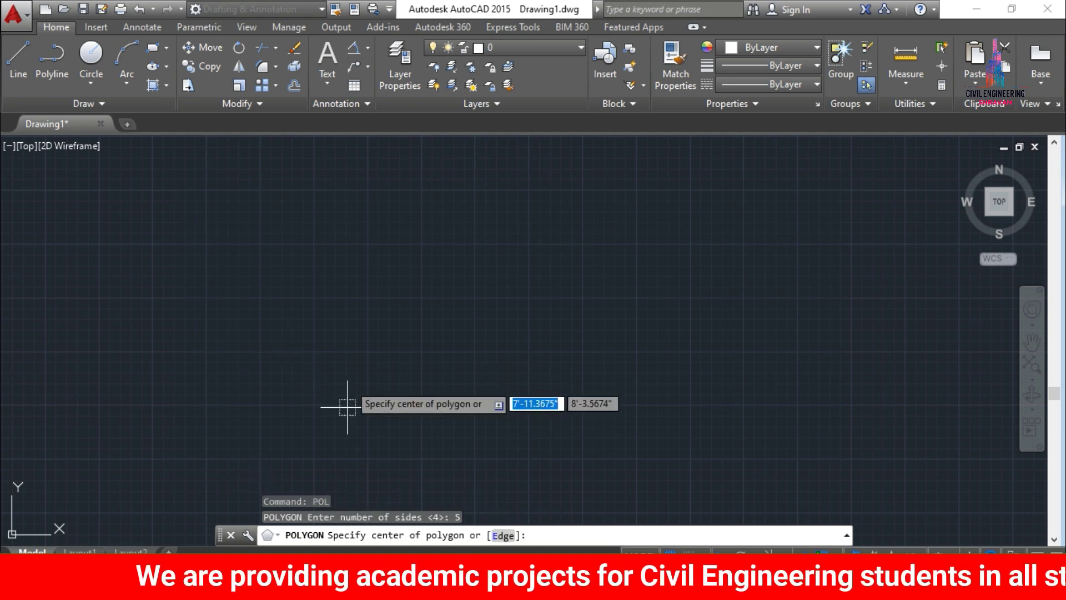
left_click(317, 298)
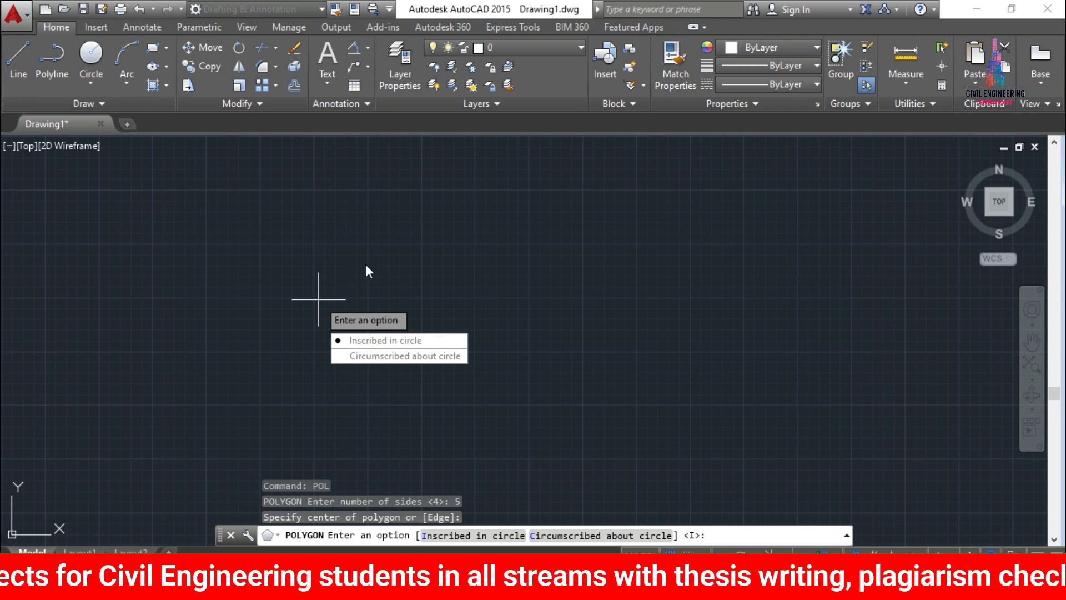
left_click(403, 340)
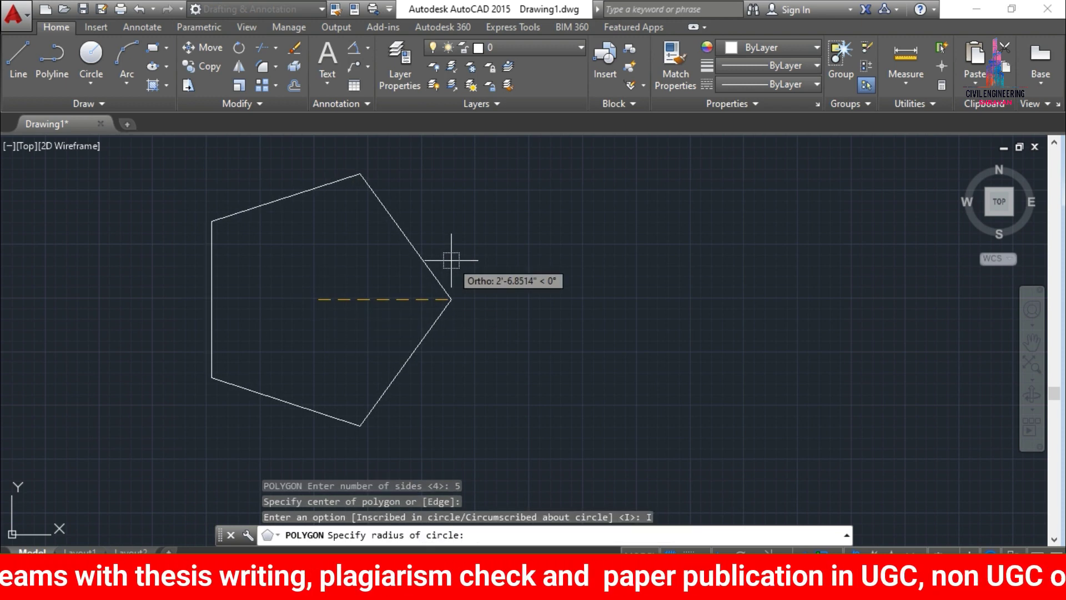
type("4'0")
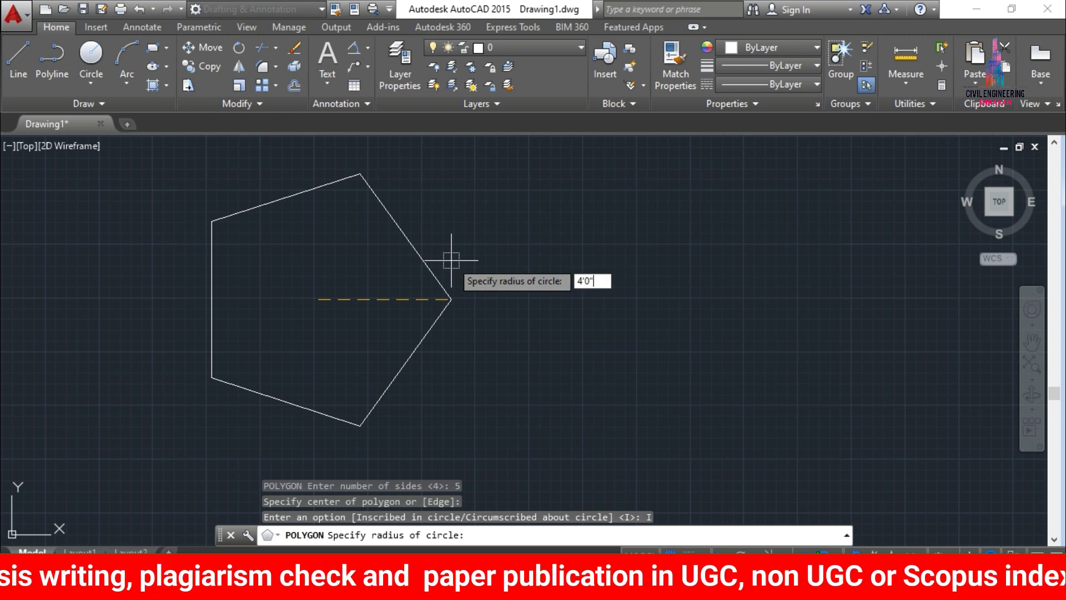
type("\"")
key("Return")
scroll(298, 342, "down", 3)
scroll(235, 378, "down", 1)
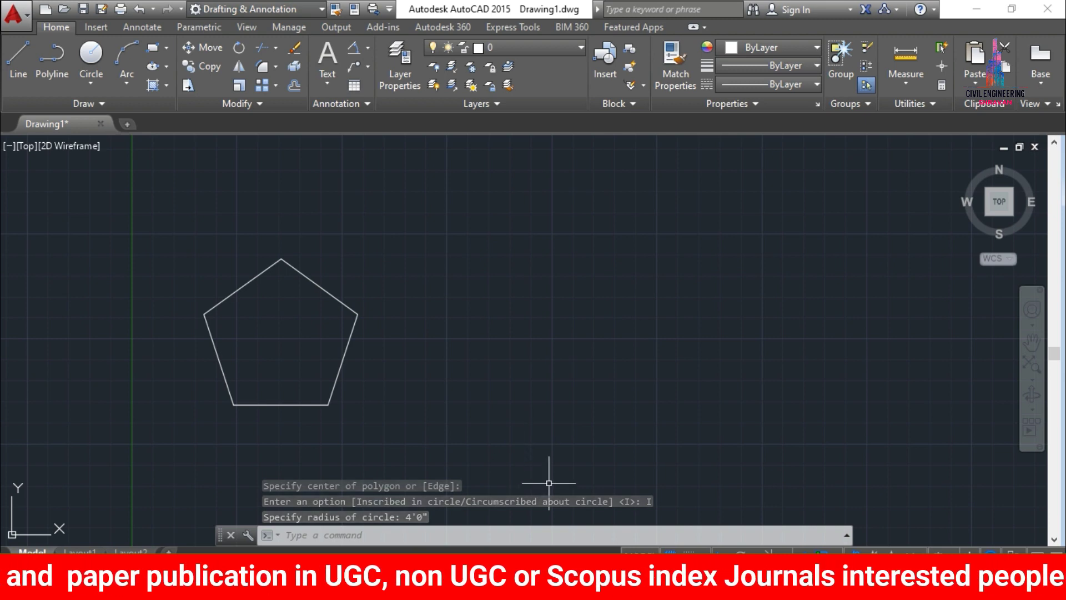
Draw a second 5-sided polygon beside the first, circumscribed about a circle of radius 5'0"
type("po")
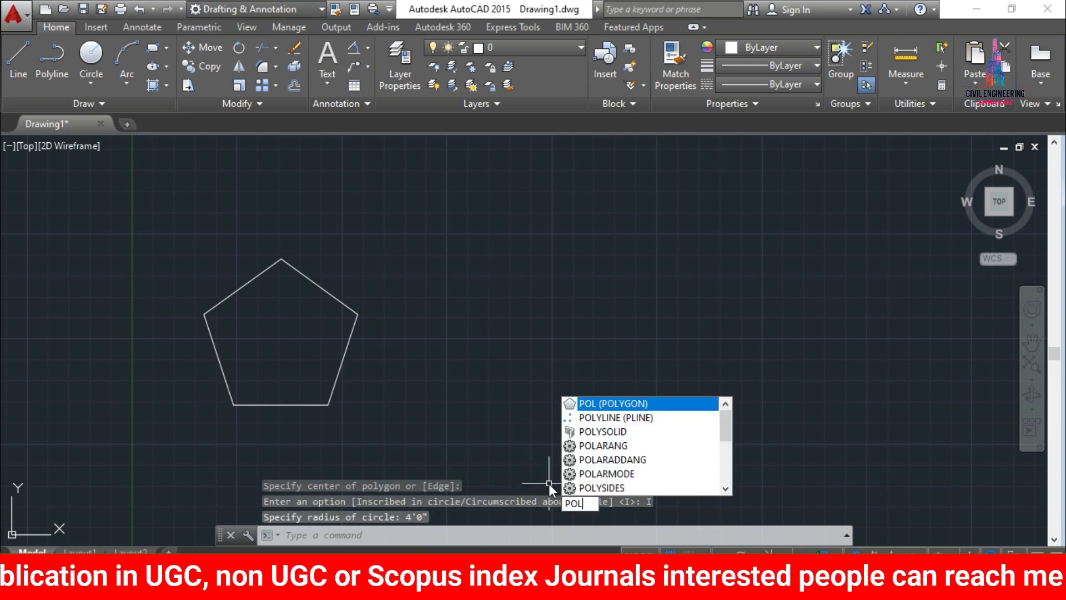
key("Return")
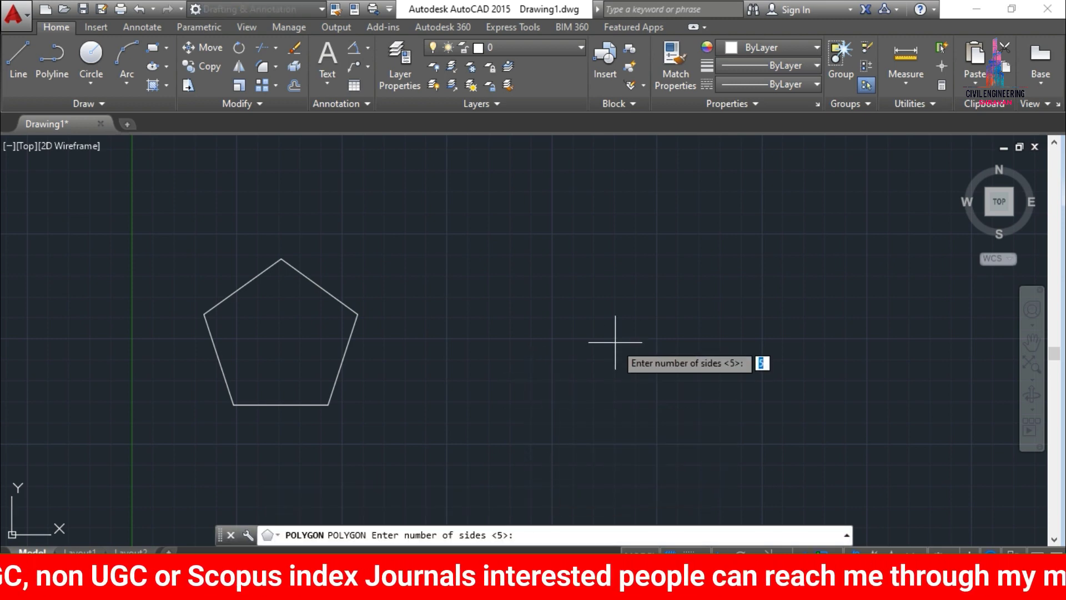
key("Return")
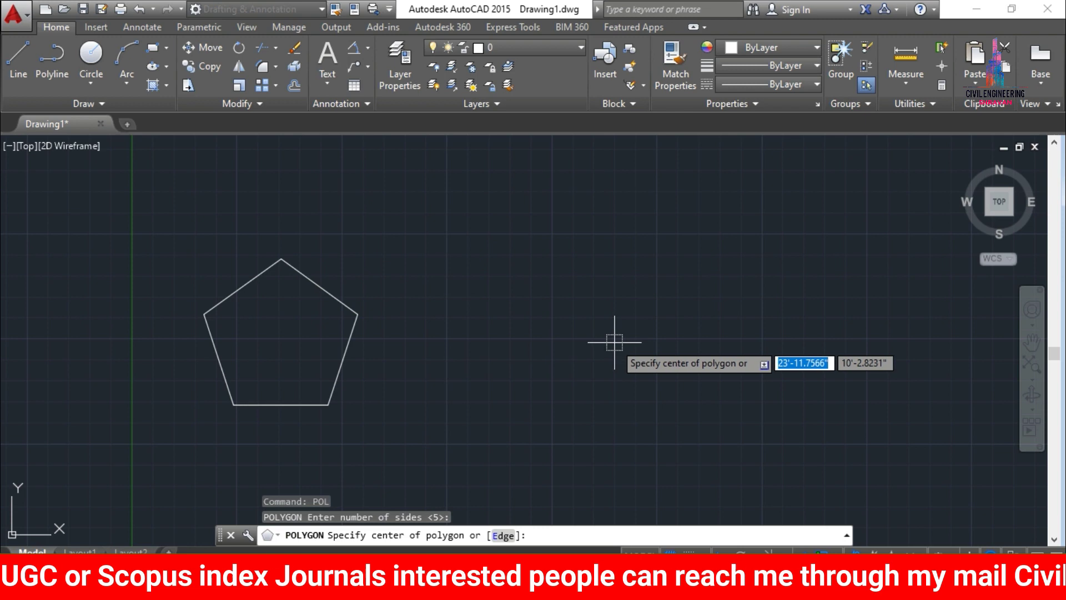
left_click(565, 346)
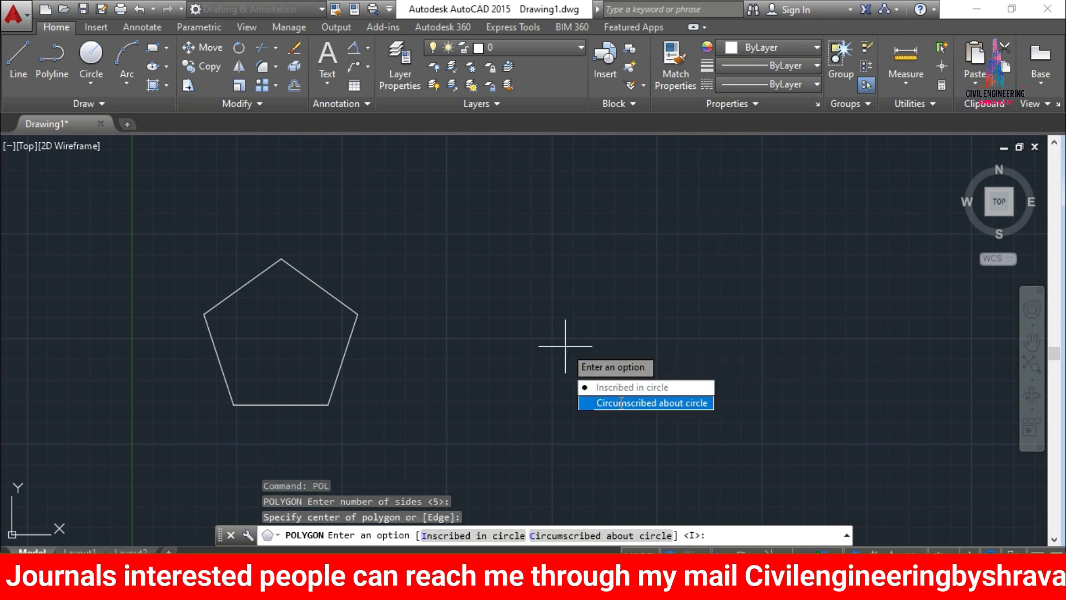
left_click(620, 402)
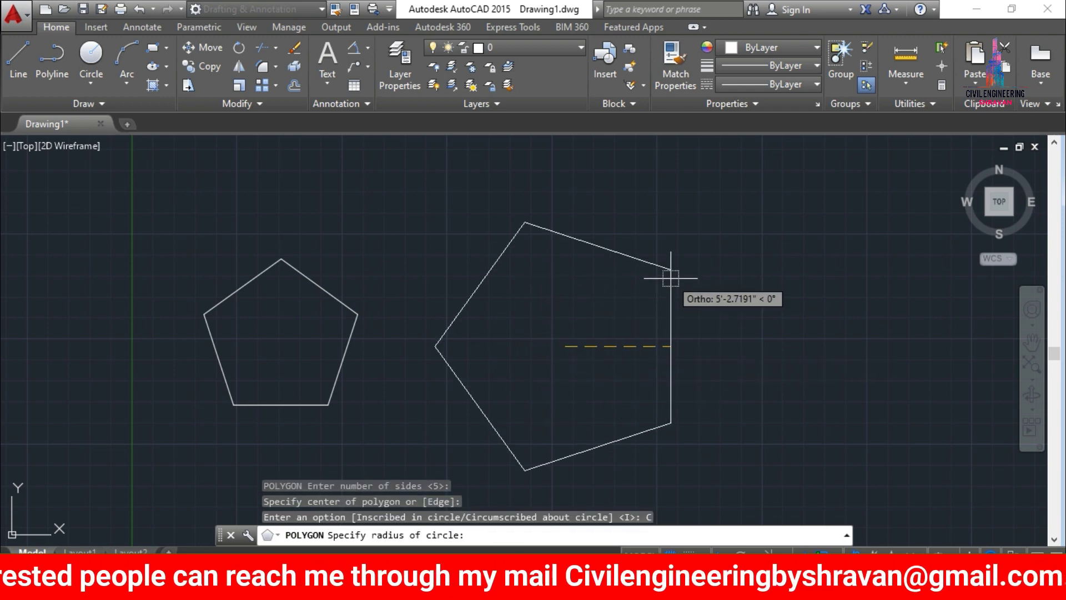
type("5'0")
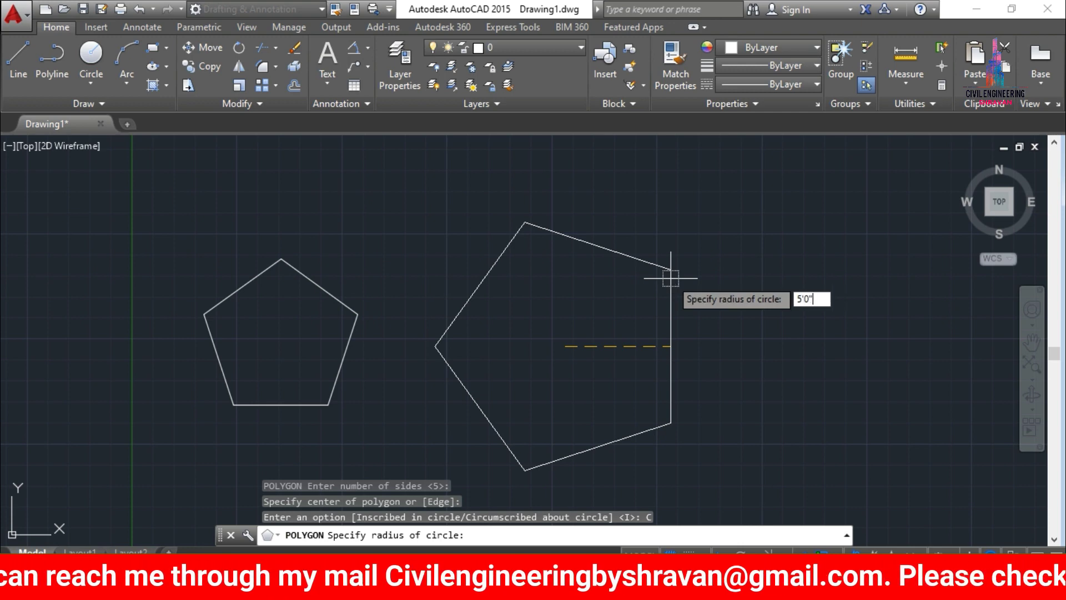
key("Return")
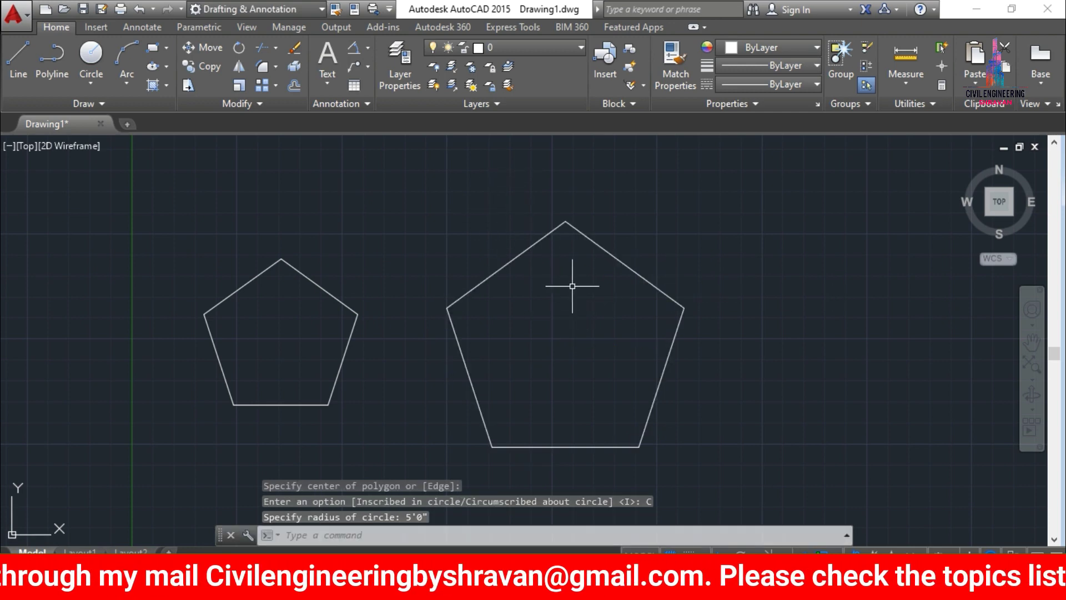
Select both pentagons and delete them
left_click(505, 262)
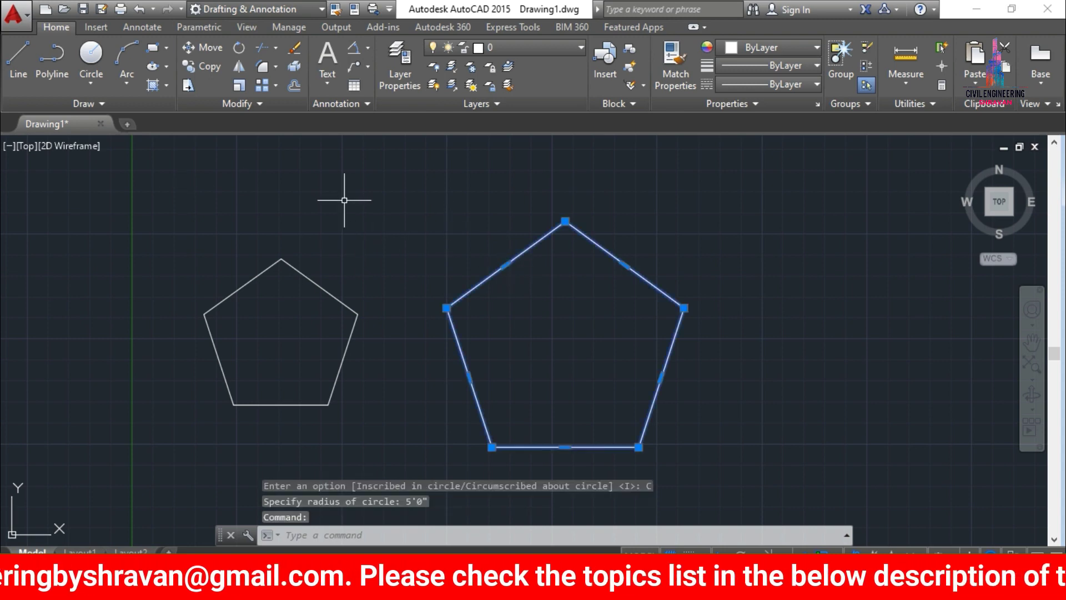
left_click(300, 270)
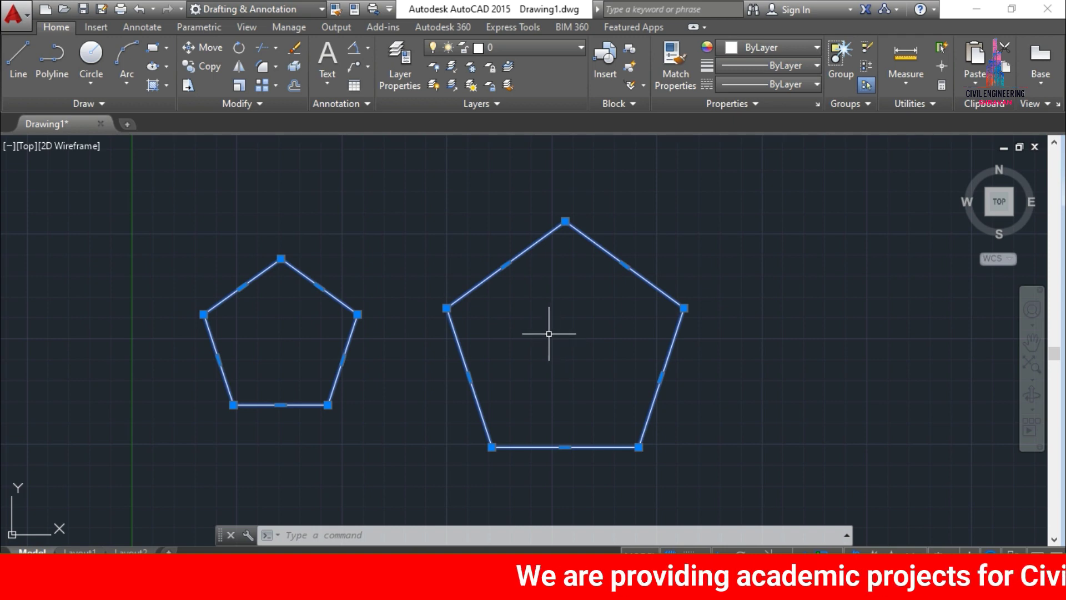
key("Delete")
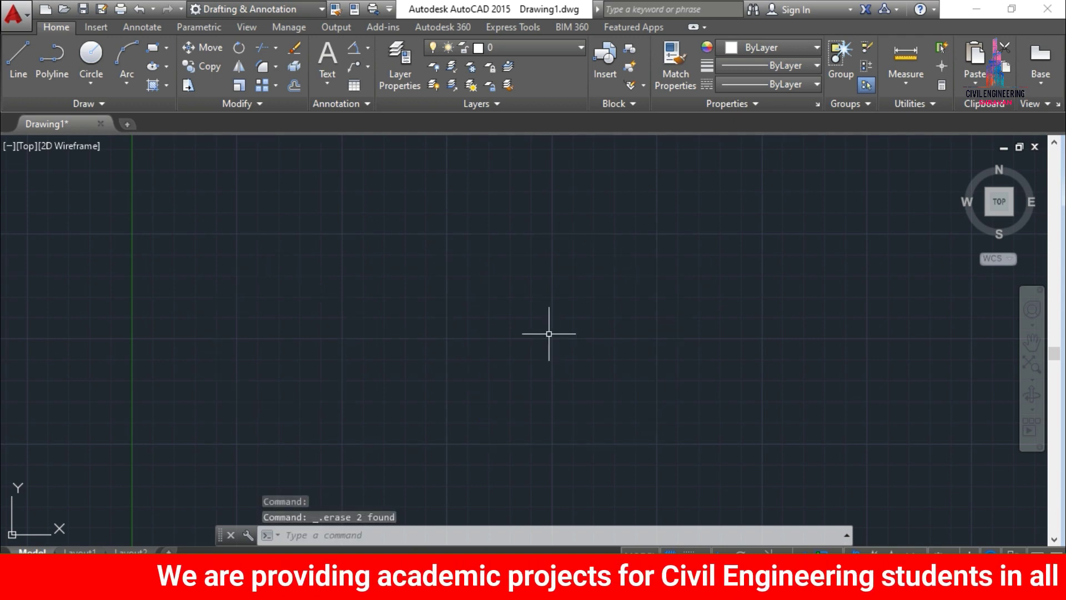
Draw a 12-sided polygon inscribed in a circle of radius 5'0"
type("POL")
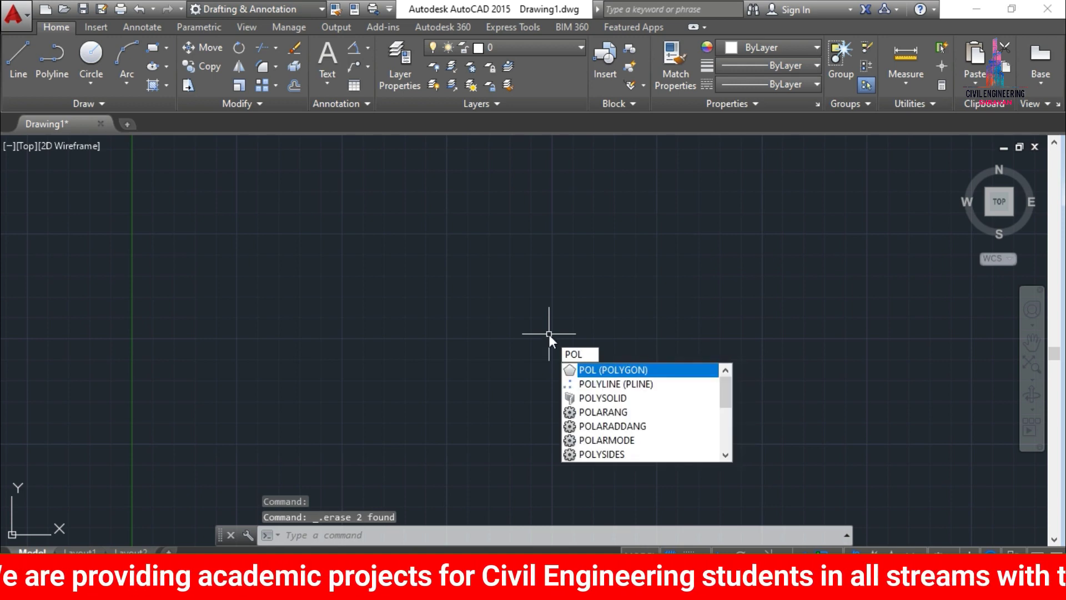
key("Return")
type("1")
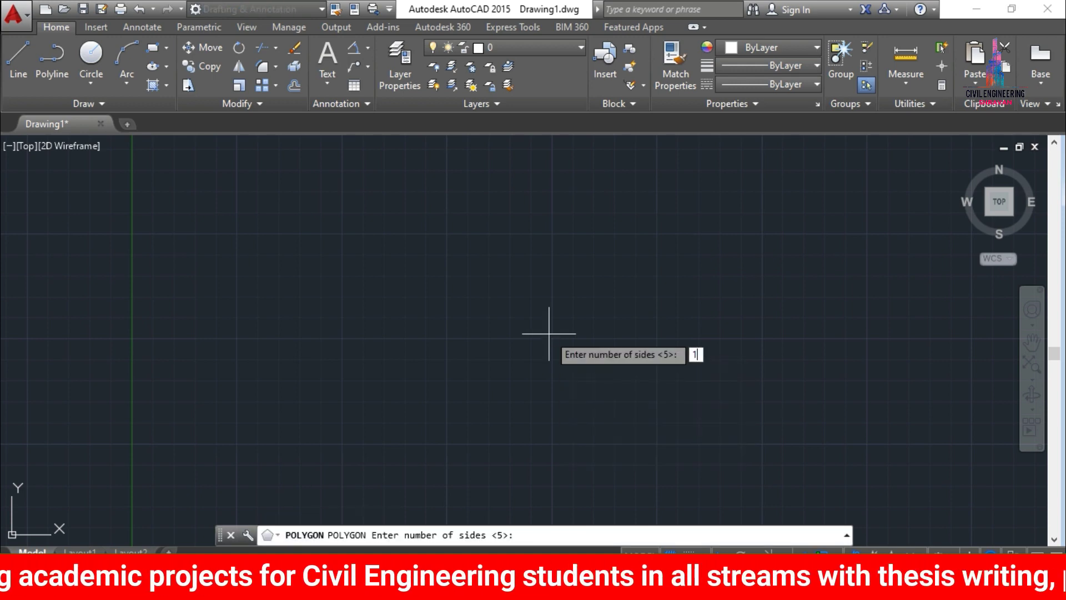
type("2")
key("Return")
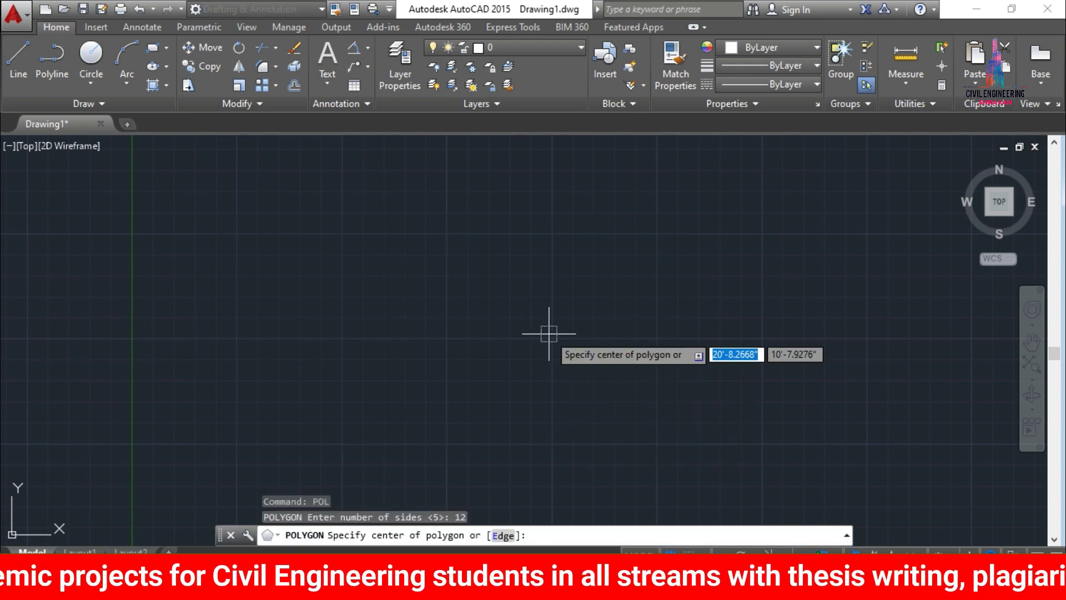
left_click(288, 320)
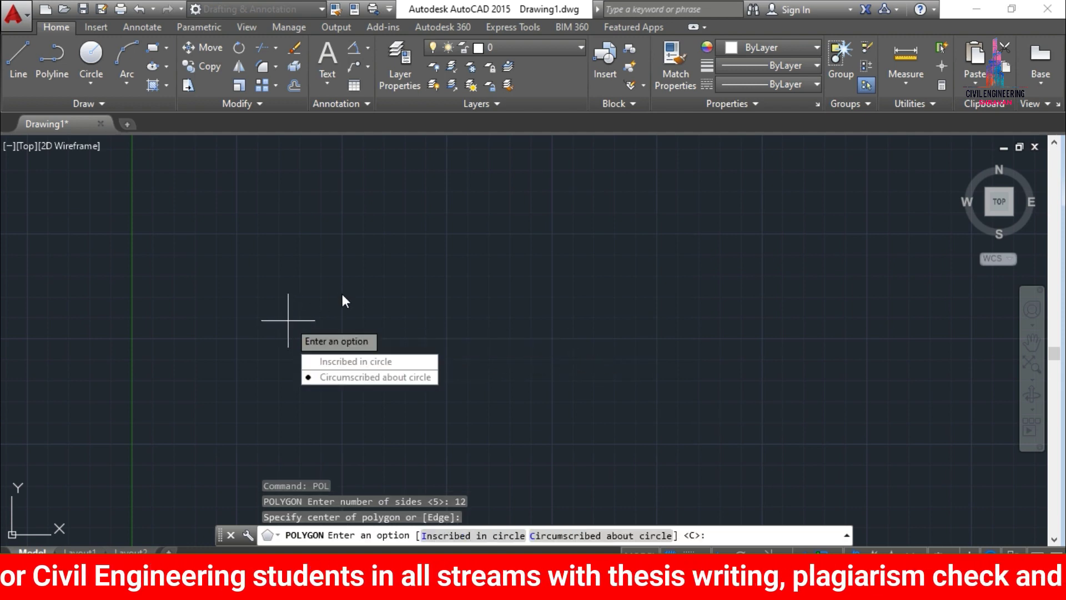
left_click(364, 359)
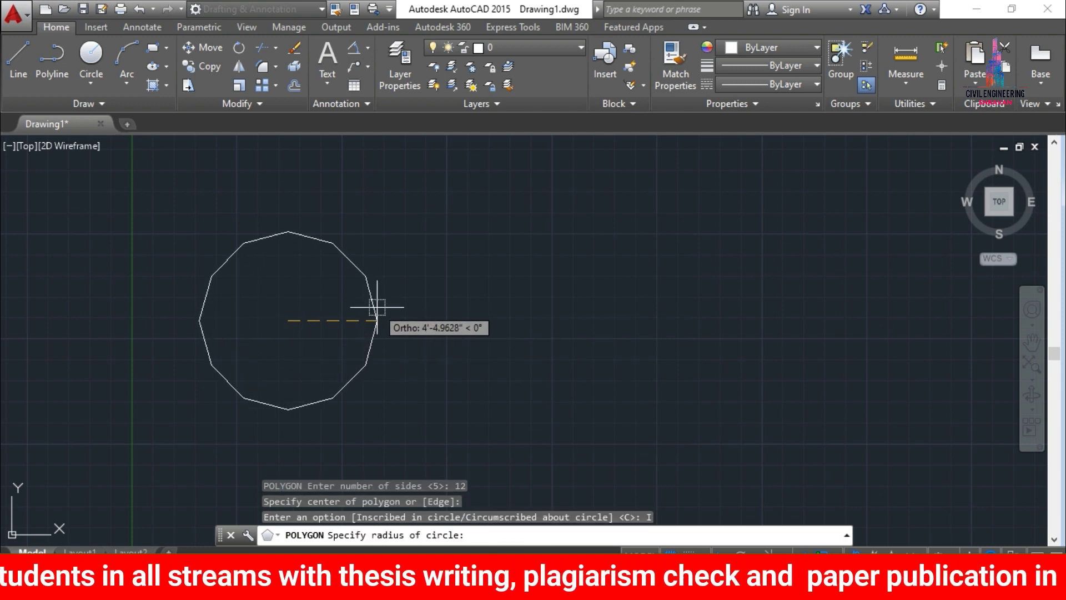
type("5'0")
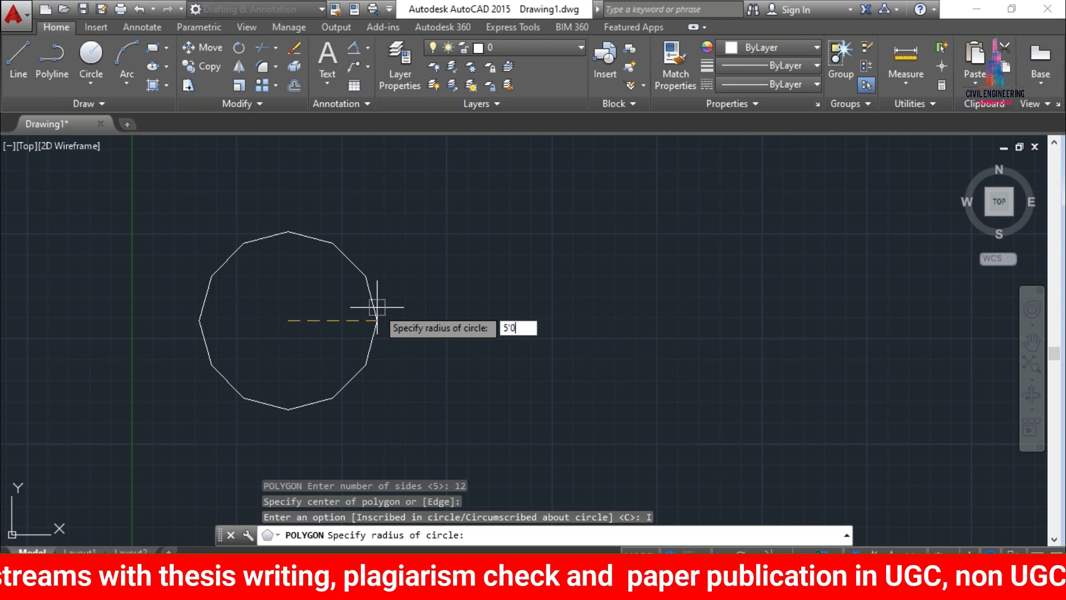
type("\"")
key("Return")
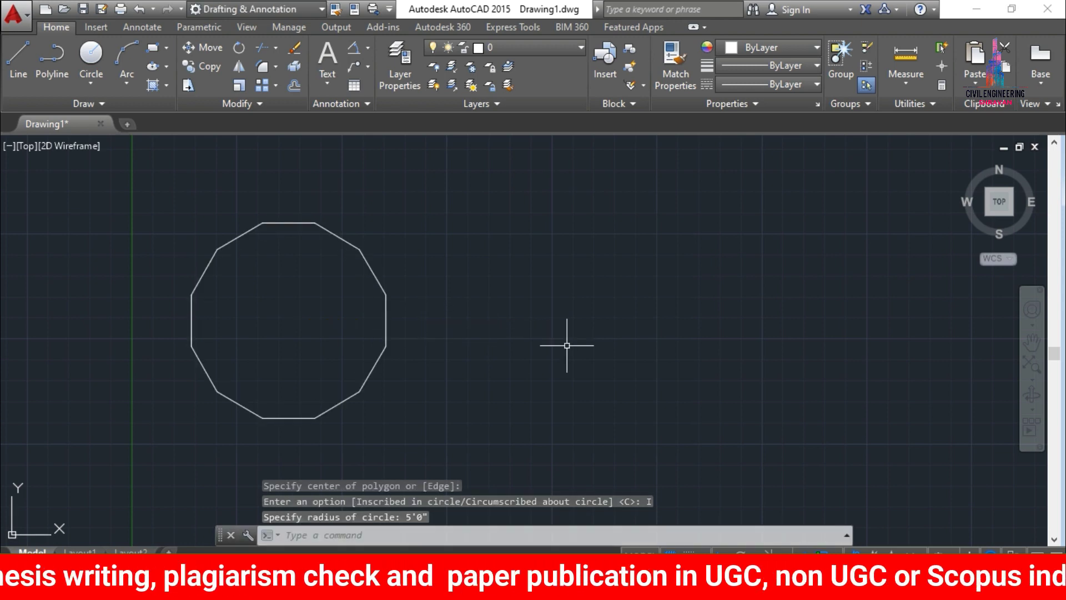
Draw another 12-sided polygon to the right of the first, circumscribed about a circle of radius 5'0"
type("pol")
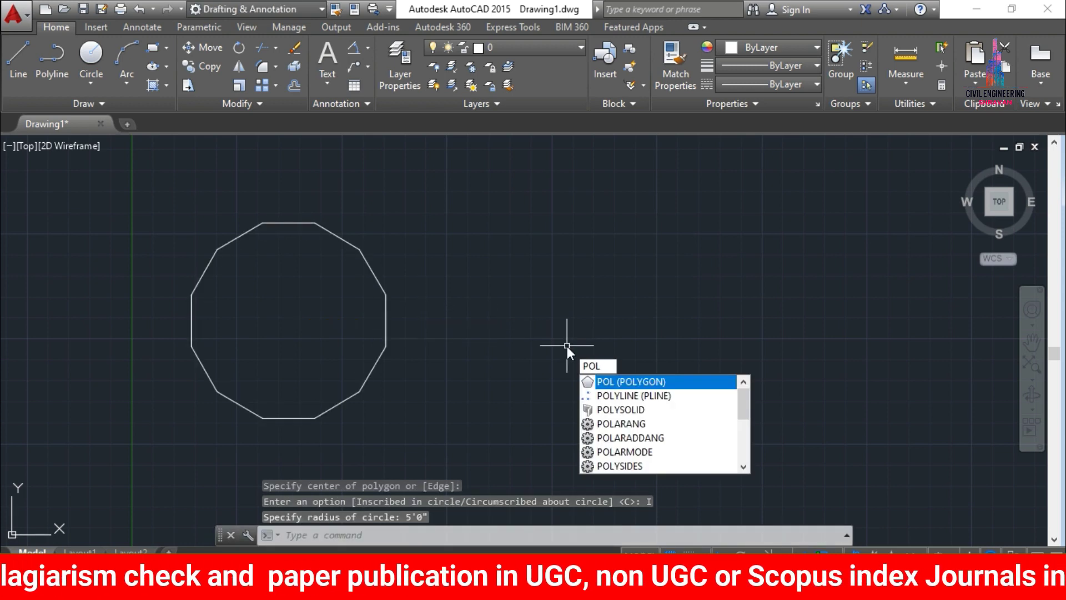
type("y")
key("Return")
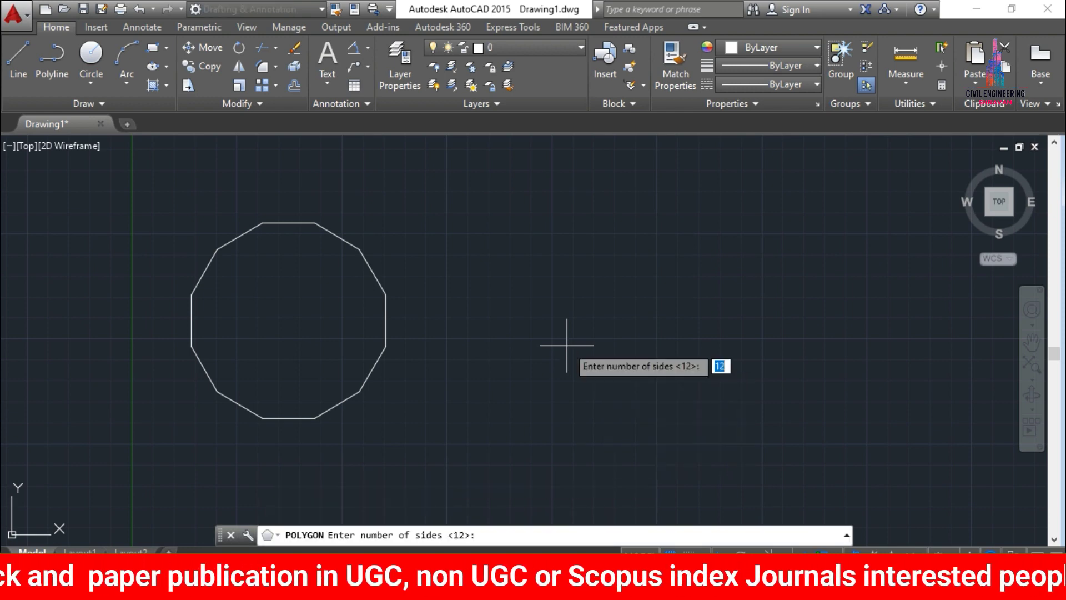
key("Return")
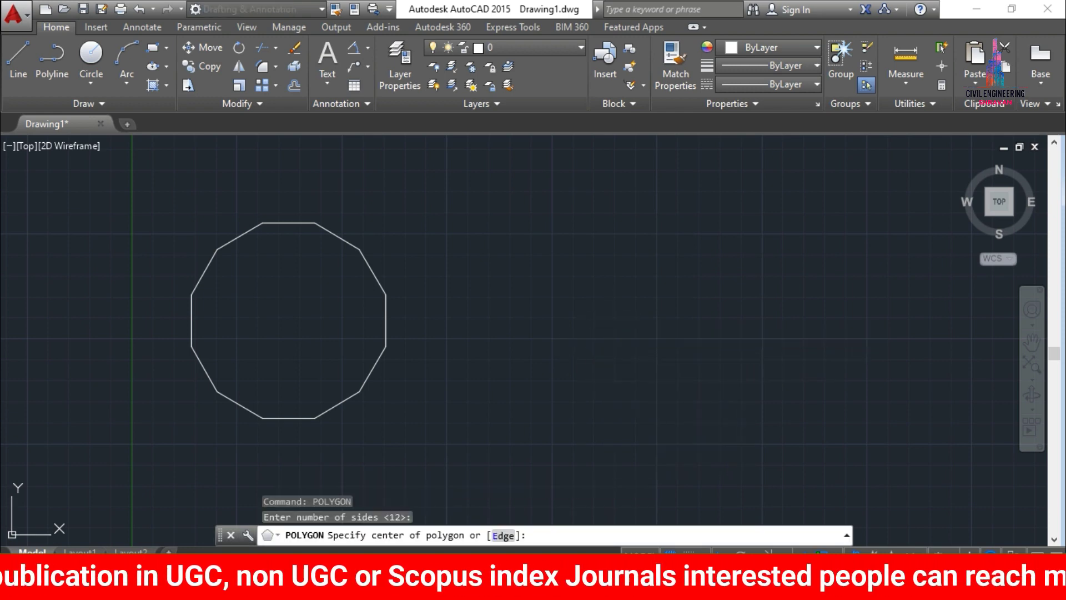
left_click(611, 312)
left_click(650, 368)
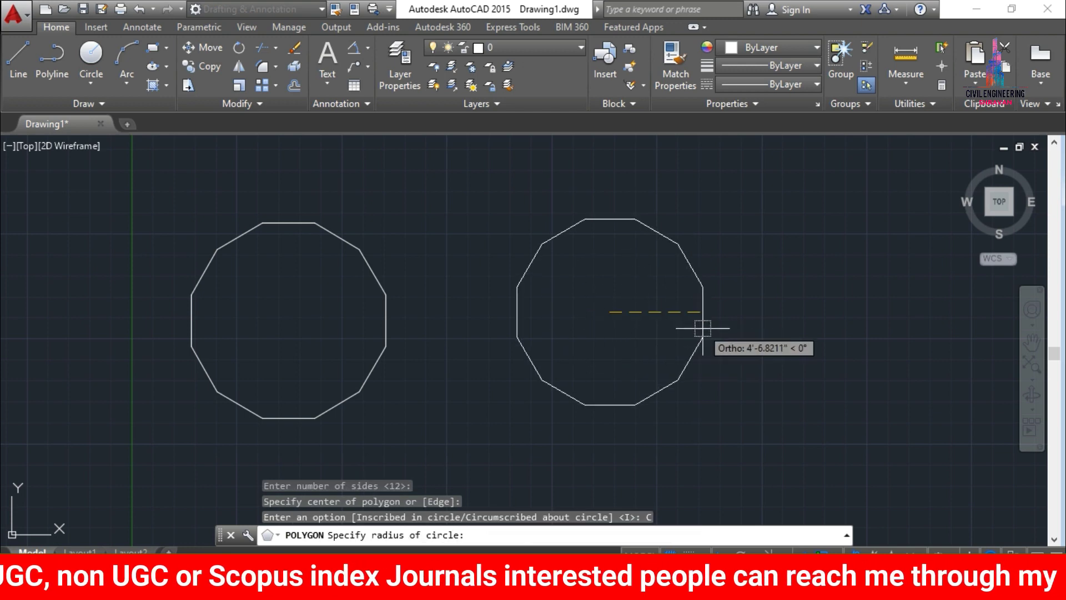
type("5'")
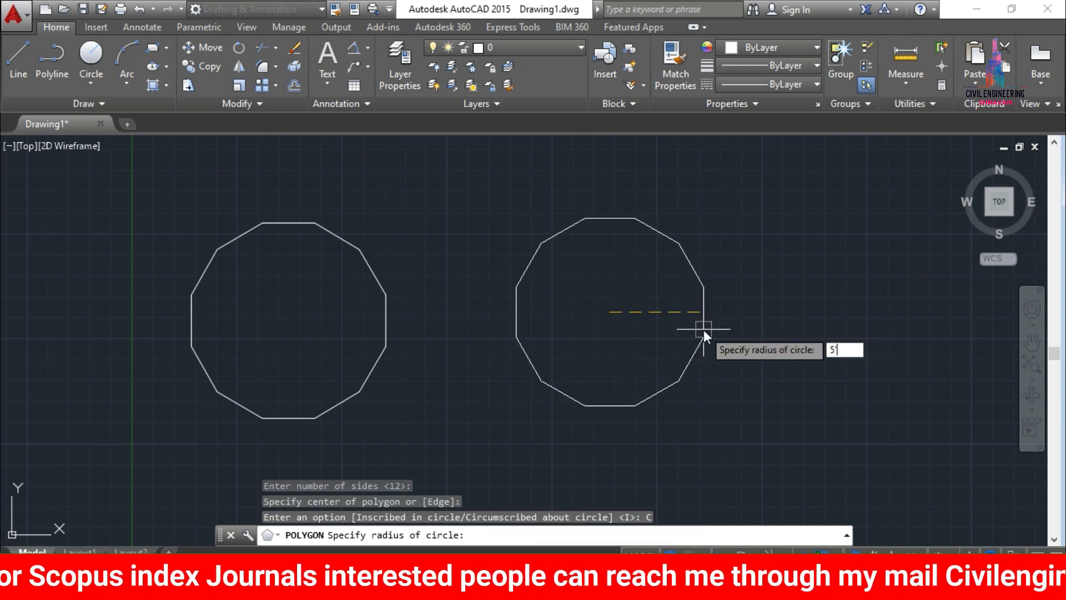
type("0")
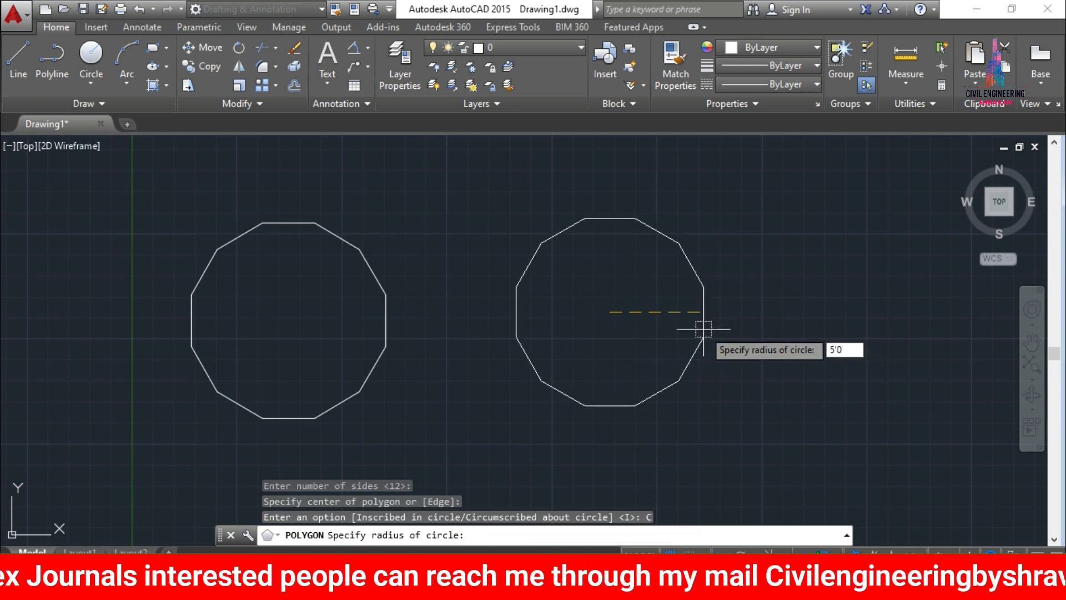
key("Return")
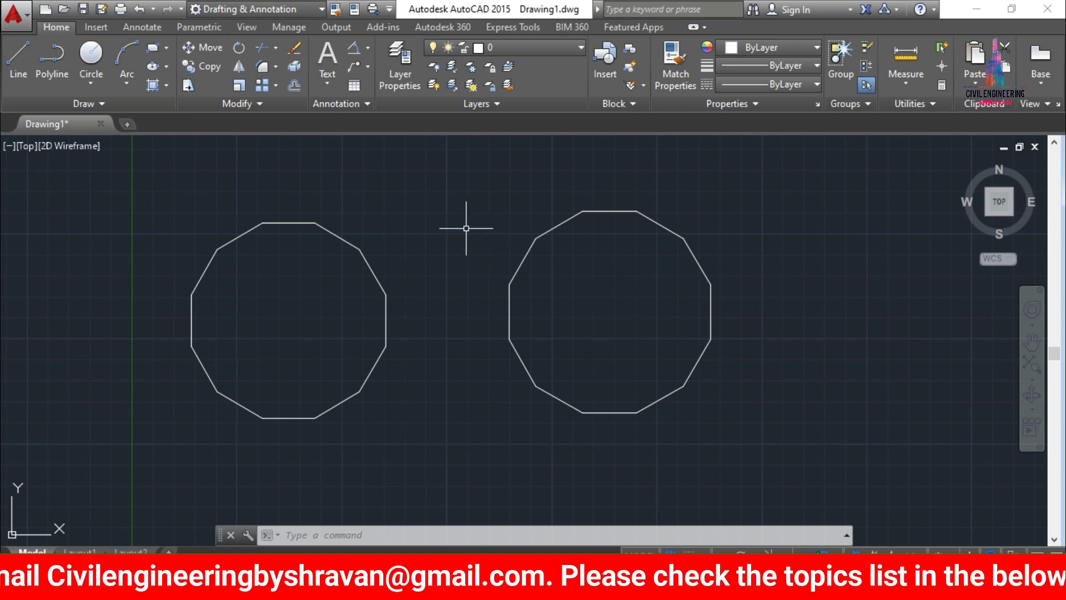
Delete both 12-sided polygons from the drawing
key("ctrl+a")
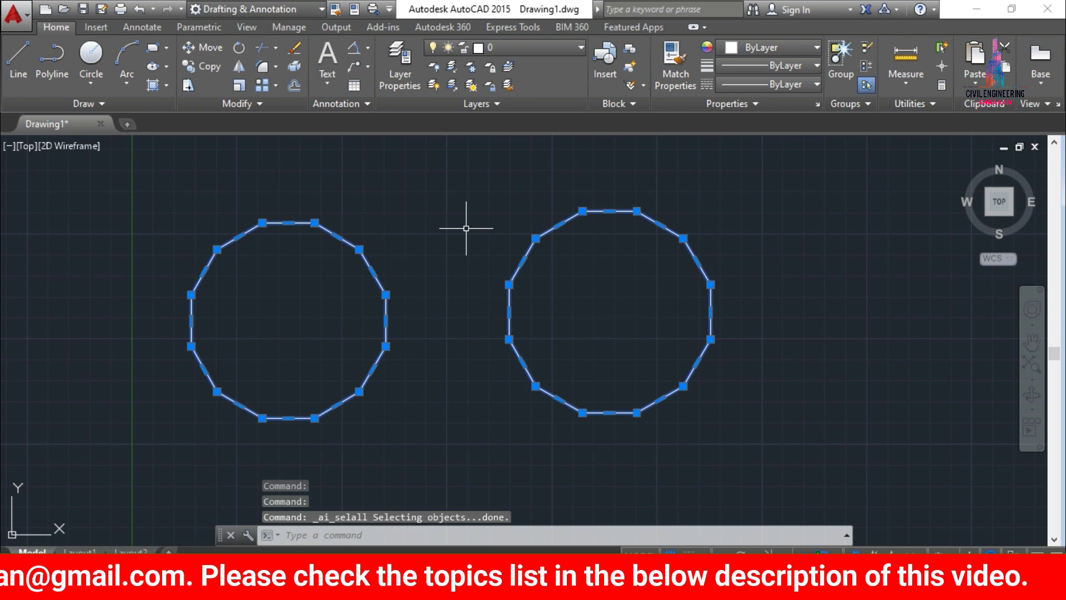
key("Delete")
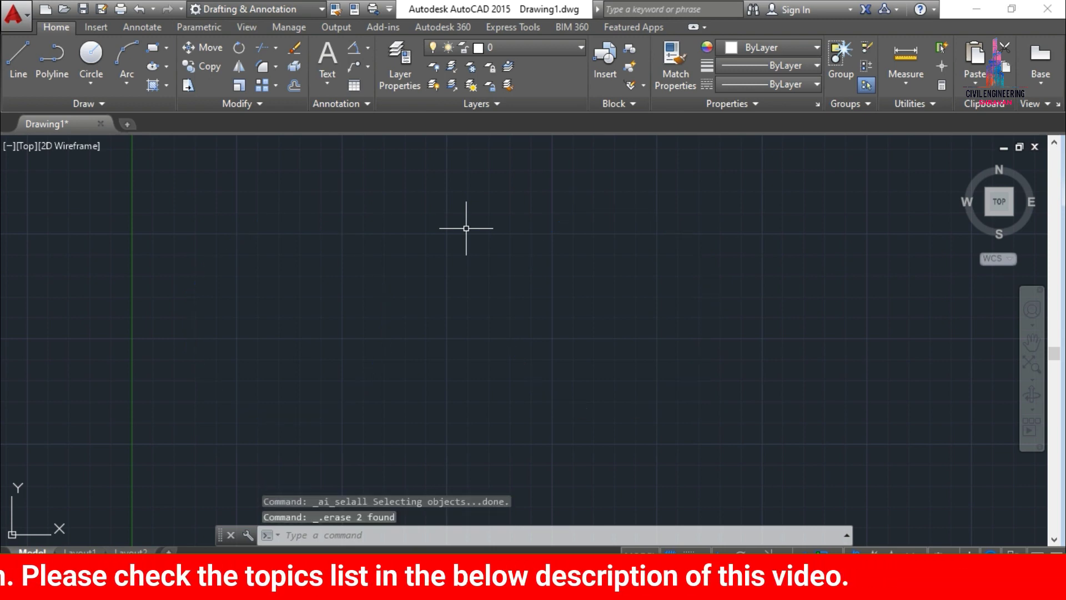
Check the command list in the 2D Commands Word document and return to AutoCAD
left_click(591, 587)
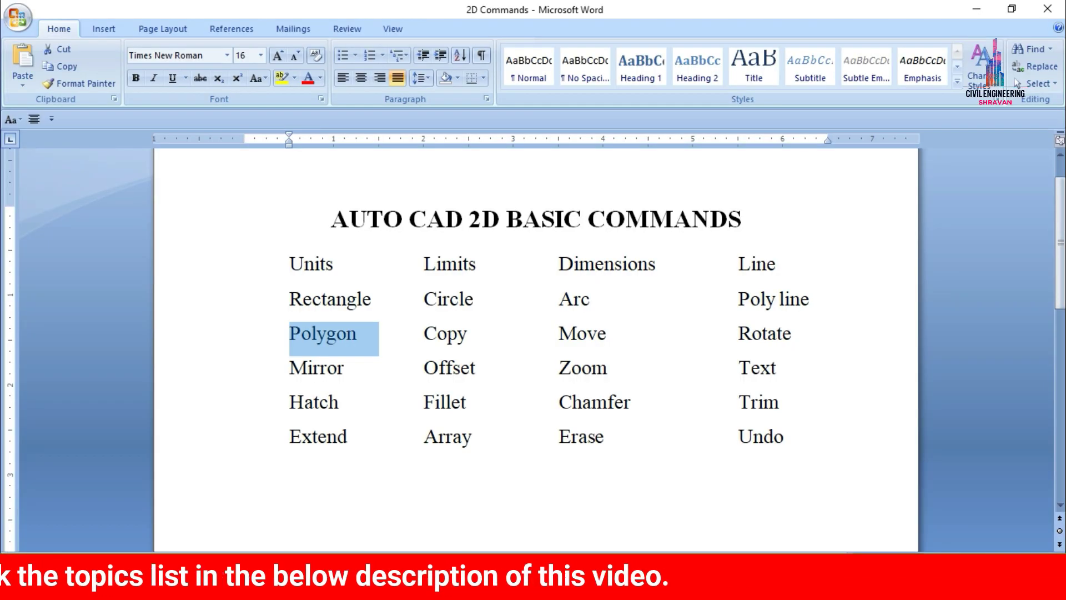
left_click(592, 587)
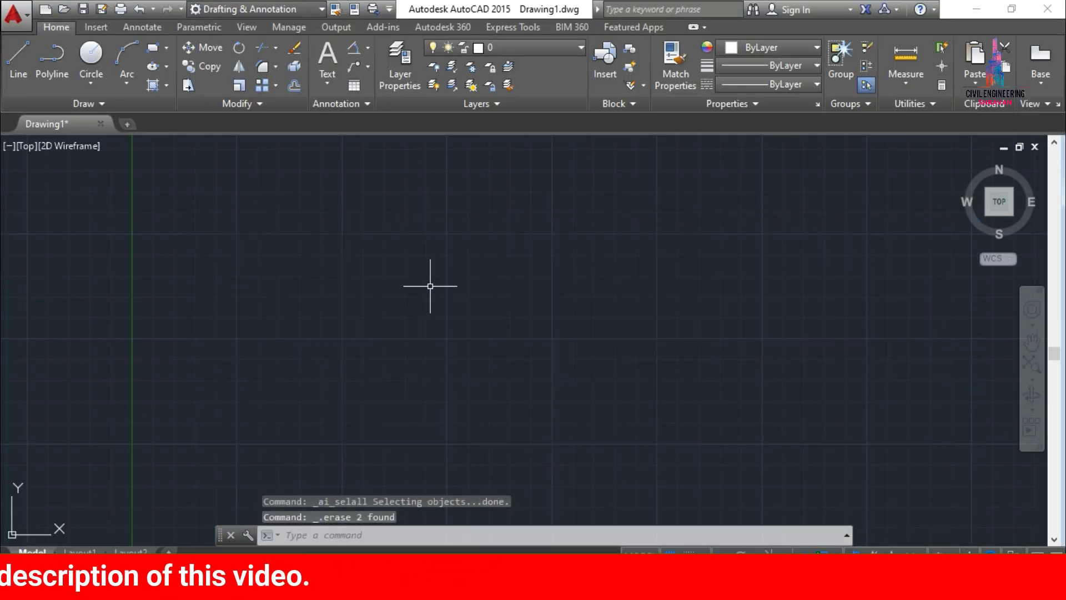
Draw a small circle freehand in the upper-left part of the empty drawing area, near the Y axis
type("c")
key("Return")
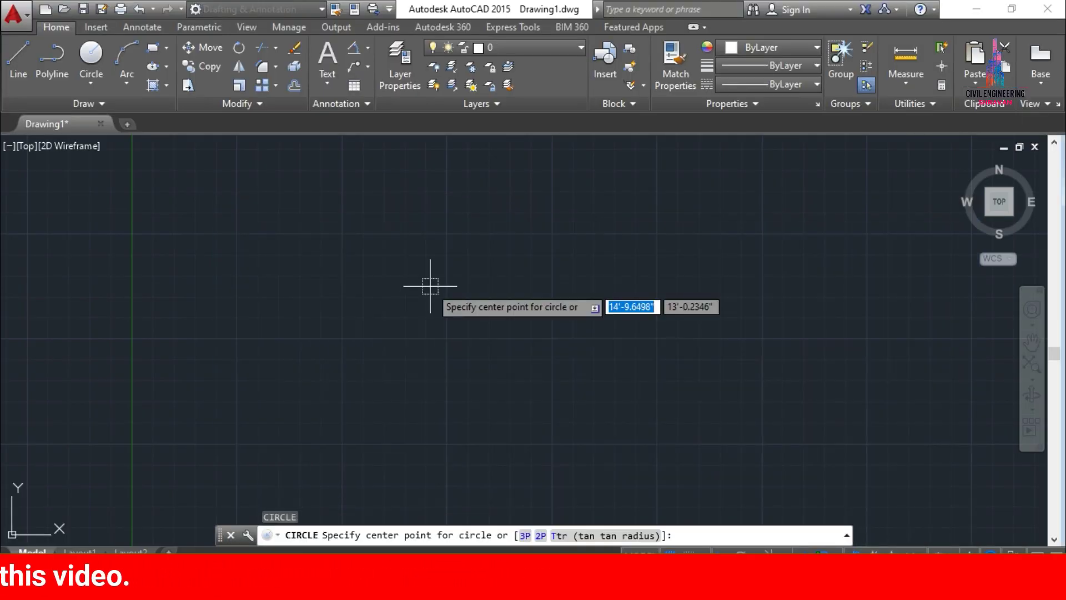
left_click(241, 218)
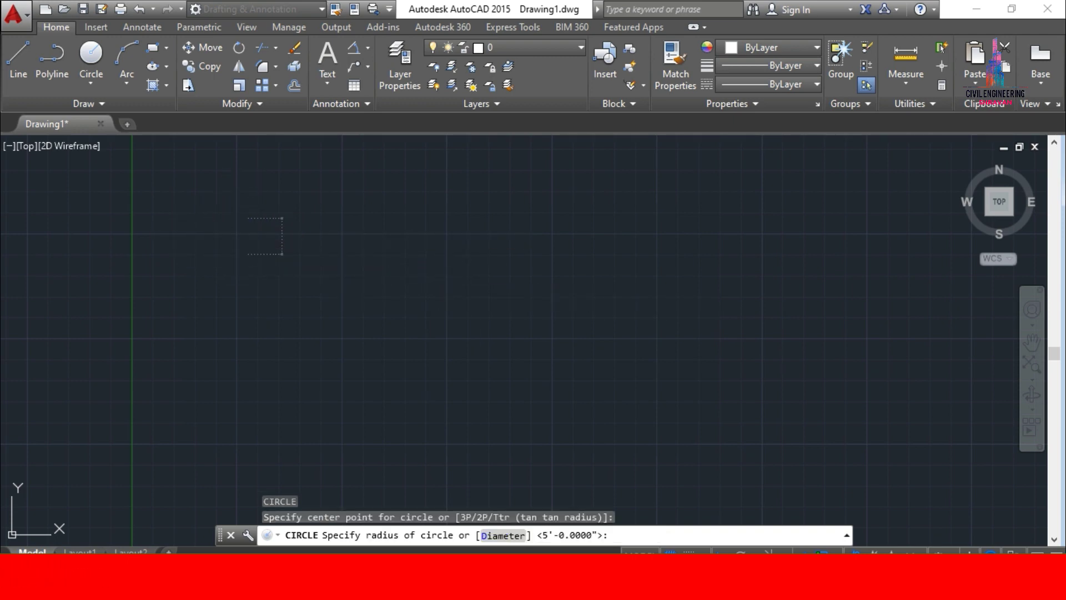
left_click(273, 238)
Draw a rectangle freehand around the circle, leaving clear space on all sides
type("rec")
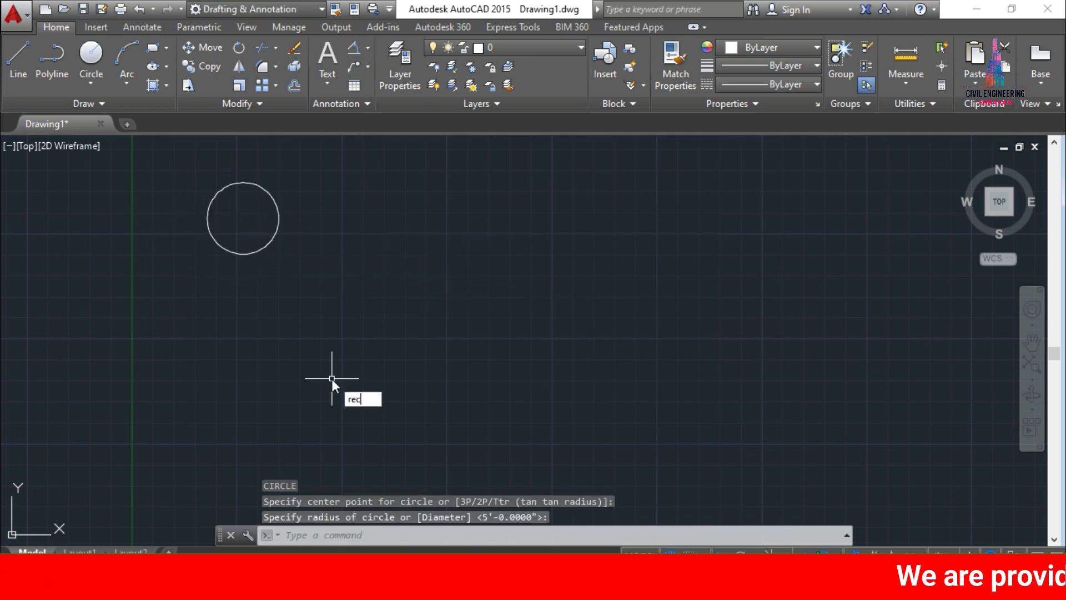
key("Return")
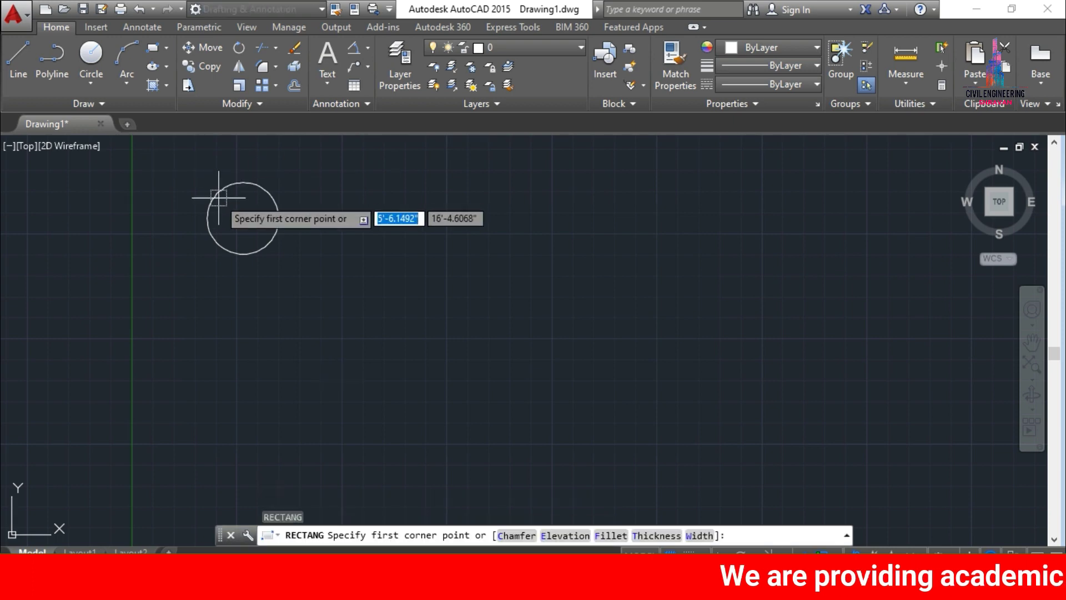
left_click(162, 153)
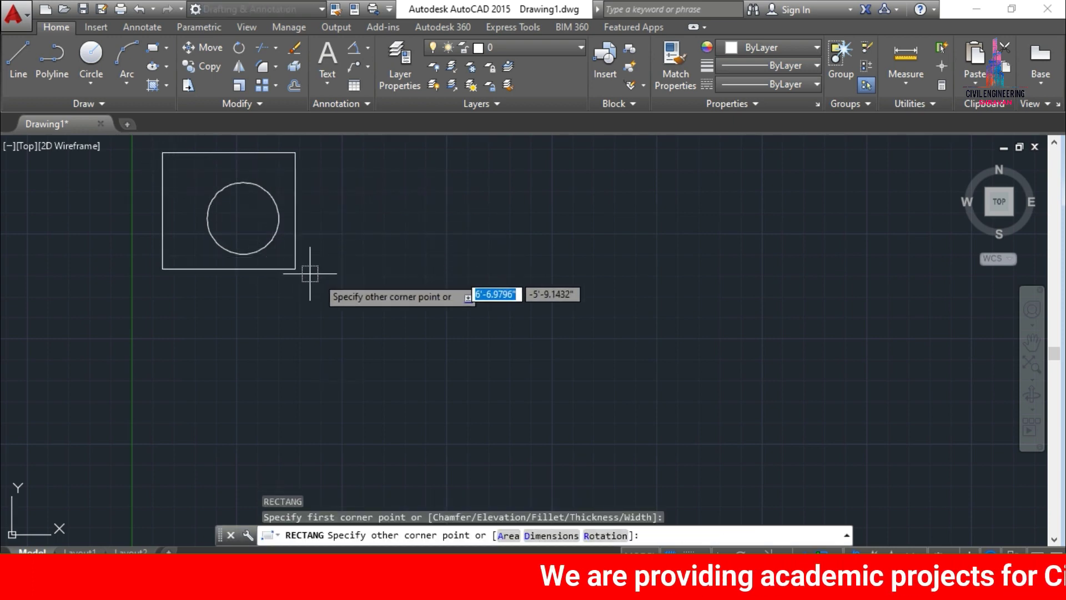
left_click(330, 283)
key("Escape")
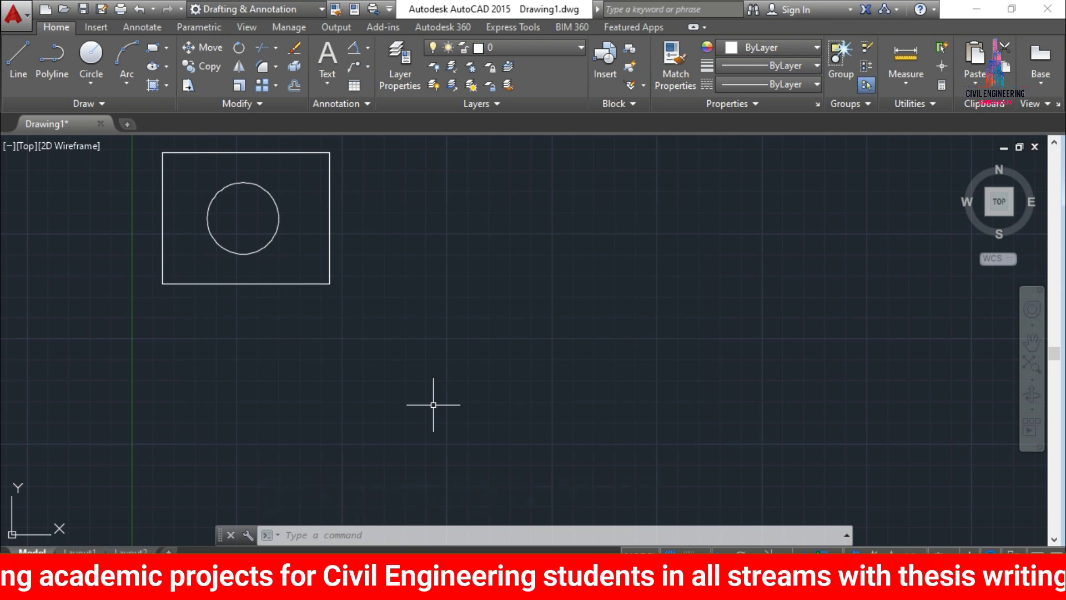
Copy the circle and rectangle together 13'0" to the right, using the rectangle's lower-left corner as base point
type("co")
key("Return")
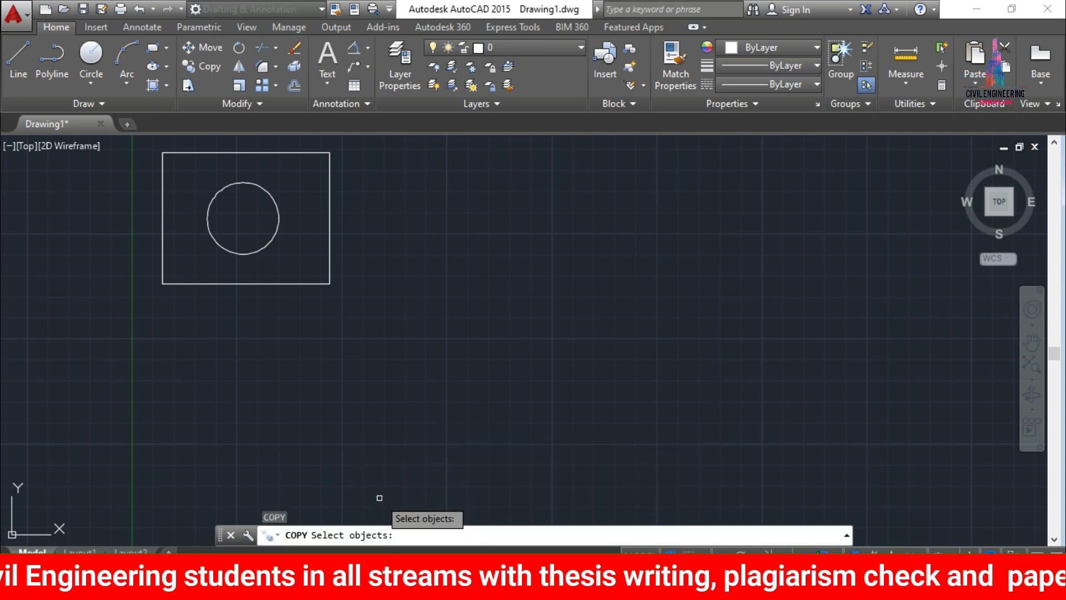
left_click(238, 257)
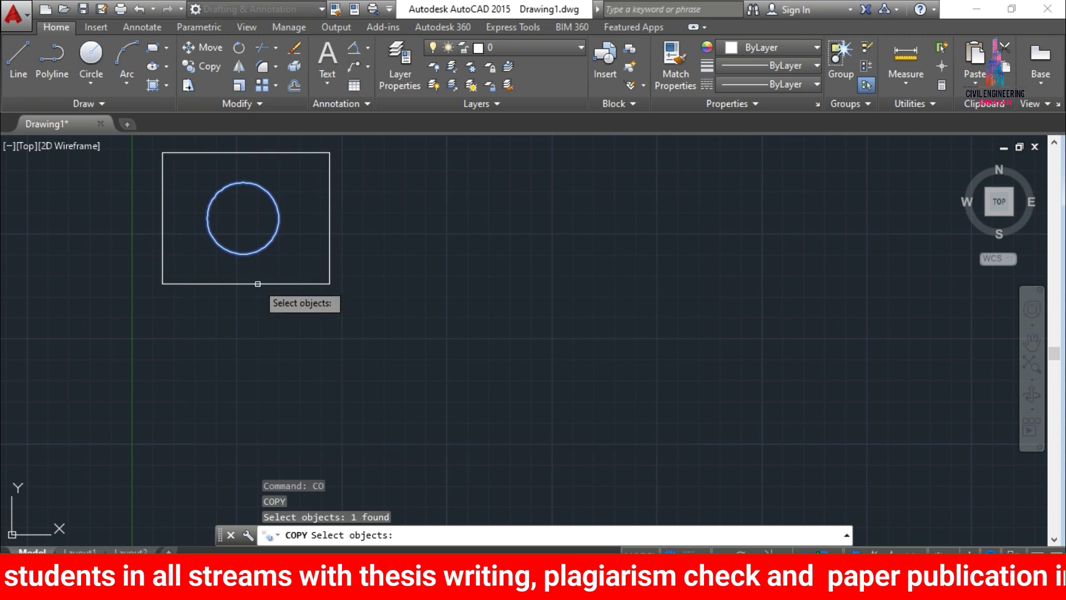
left_click(255, 282)
key("Return")
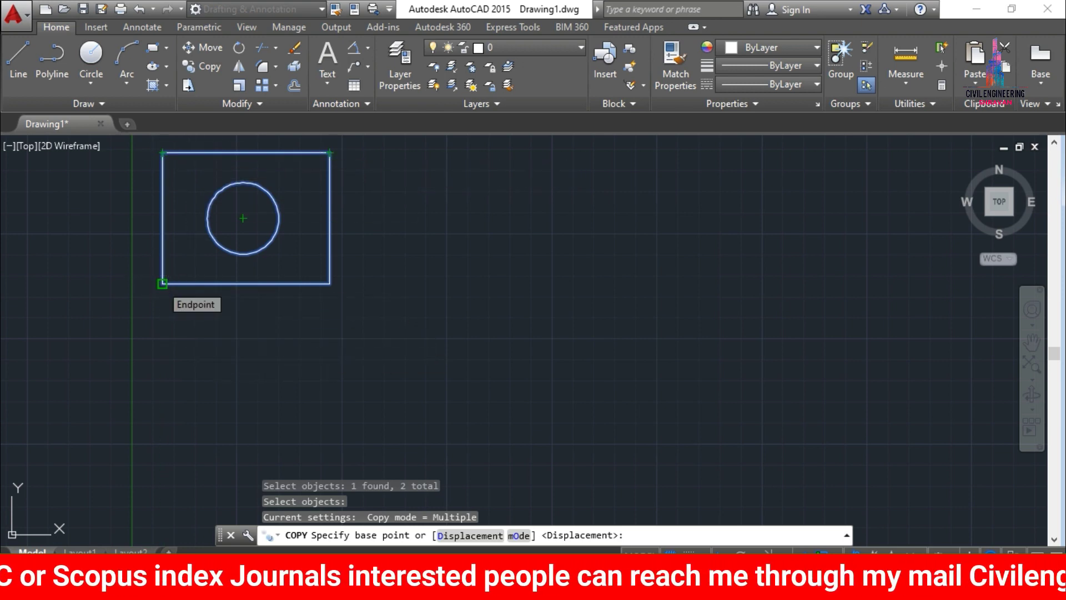
left_click(162, 284)
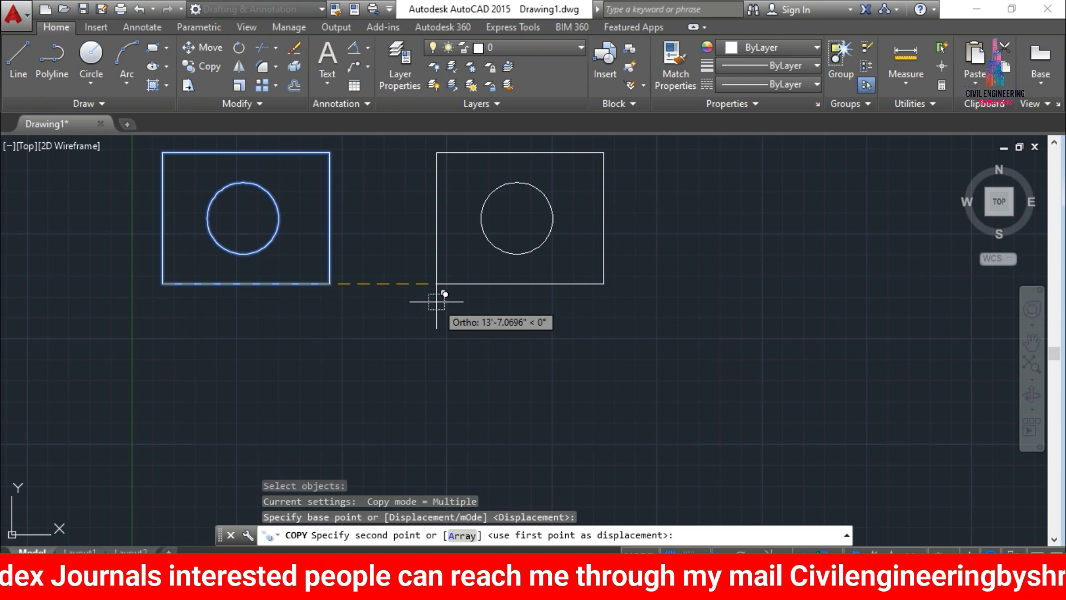
type("13")
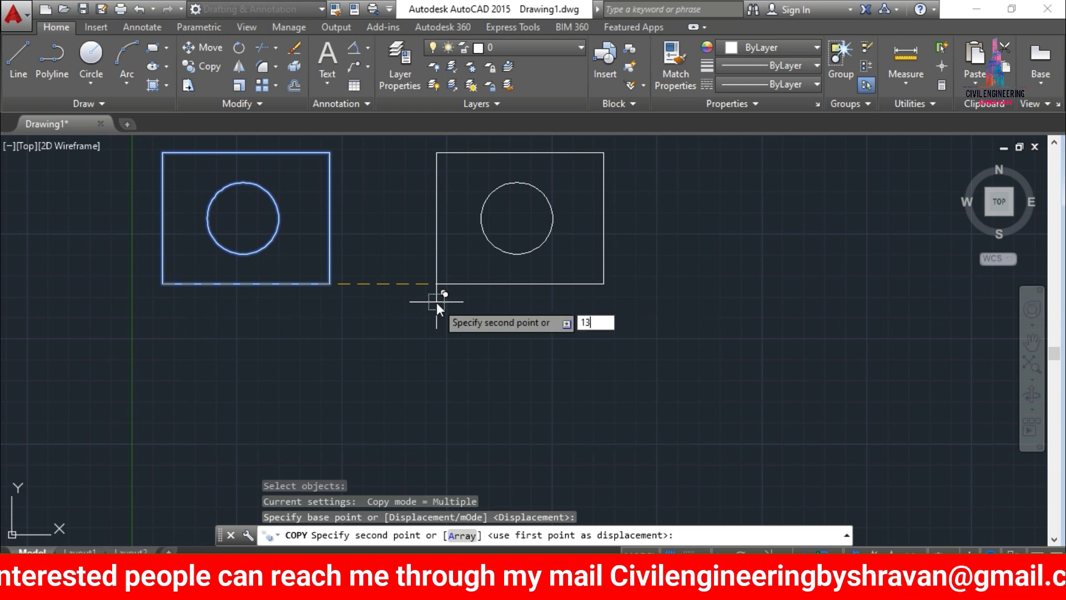
type("'0\"")
key("Return")
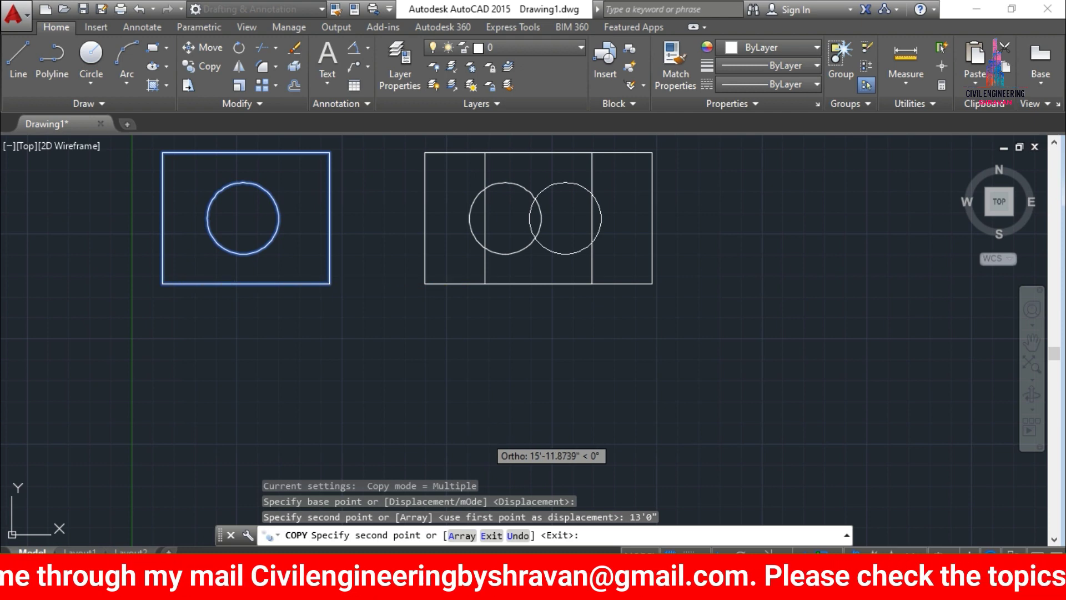
With Ortho off, place eleven more copies of the rectangle-and-circle pair freely below, above and to the right of the original
key("F8")
scroll(194, 277, "down", 4)
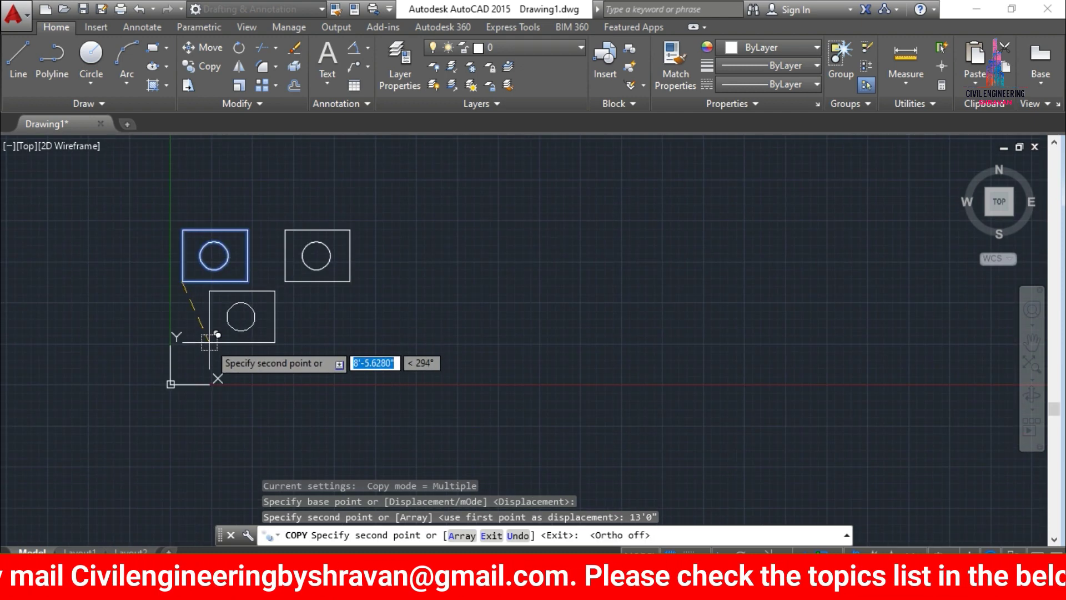
left_click(199, 350)
left_click(310, 350)
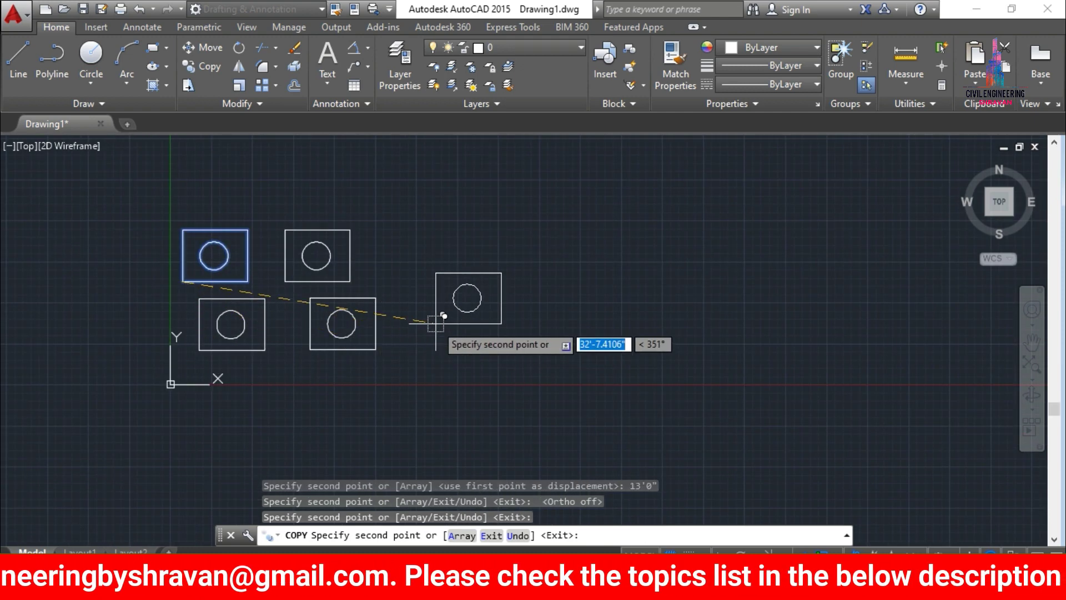
left_click(436, 323)
left_click(396, 236)
left_click(272, 201)
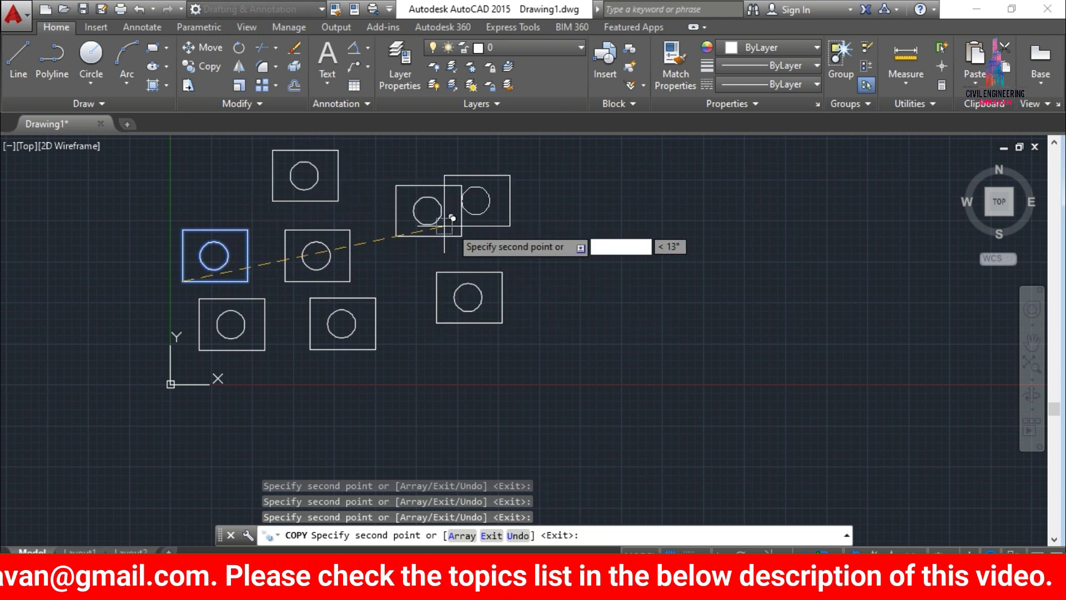
left_click(519, 213)
left_click(563, 318)
left_click(659, 228)
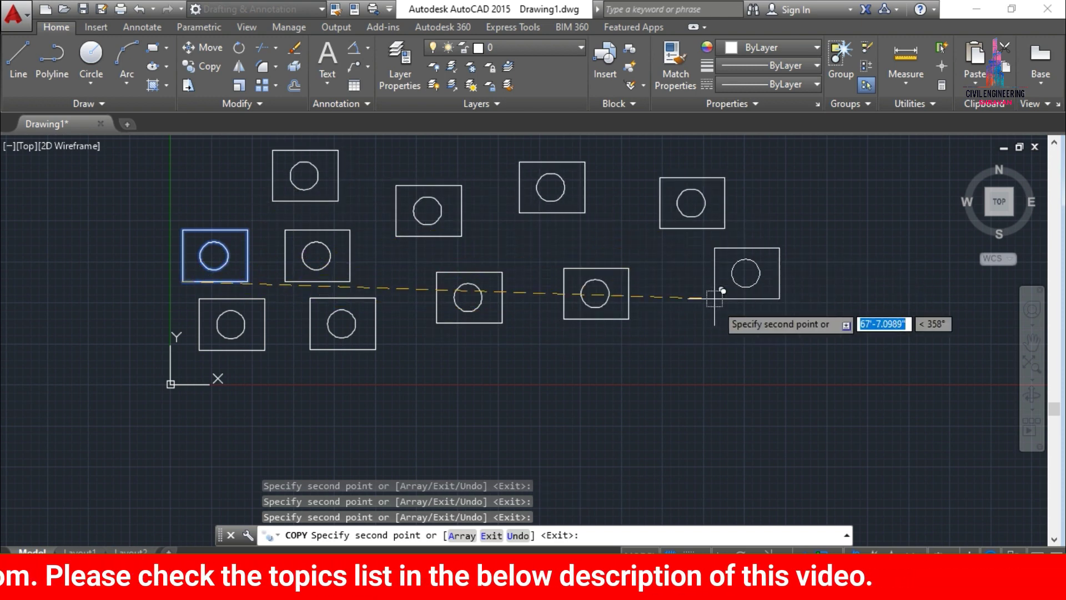
left_click(725, 338)
left_click(803, 224)
left_click(861, 329)
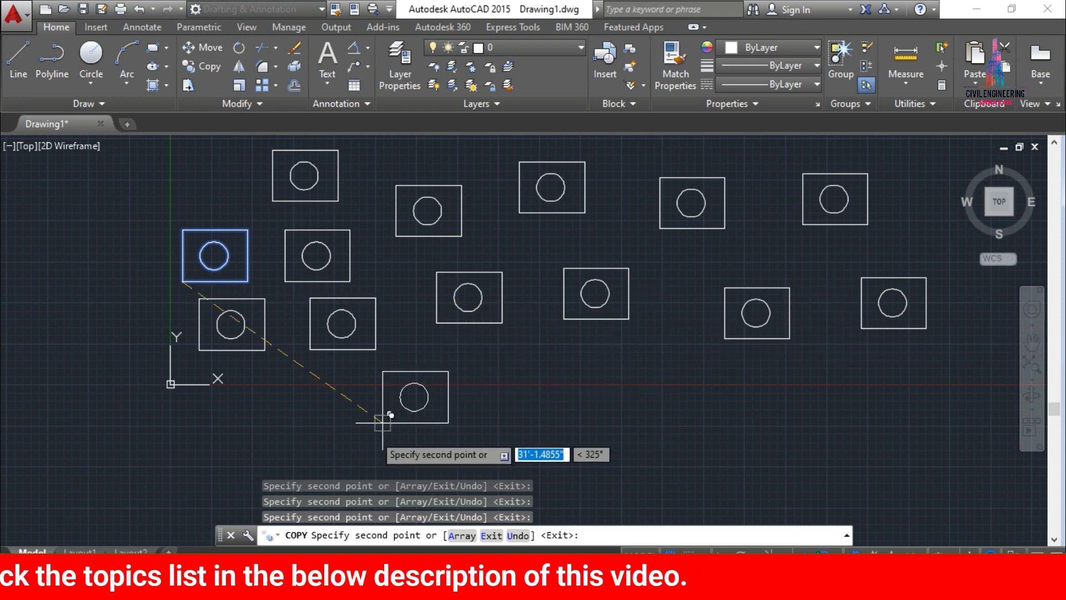
scroll(382, 422, "down", 2)
key("Escape")
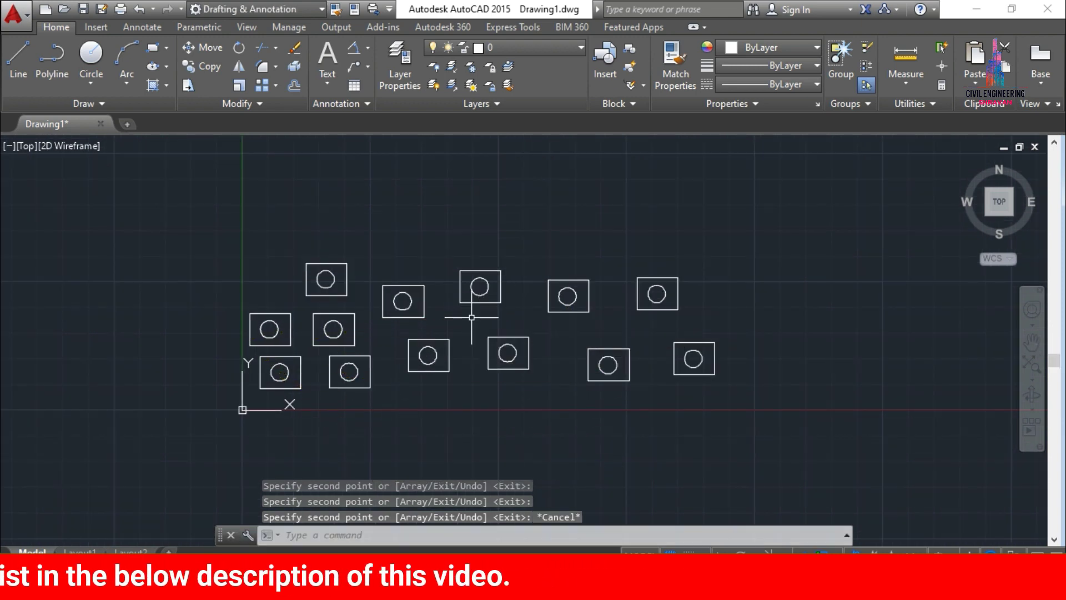
Copy only the circle of the upper-middle pair from its centre and scatter many copies above and right of the rectangles
type("ct o")
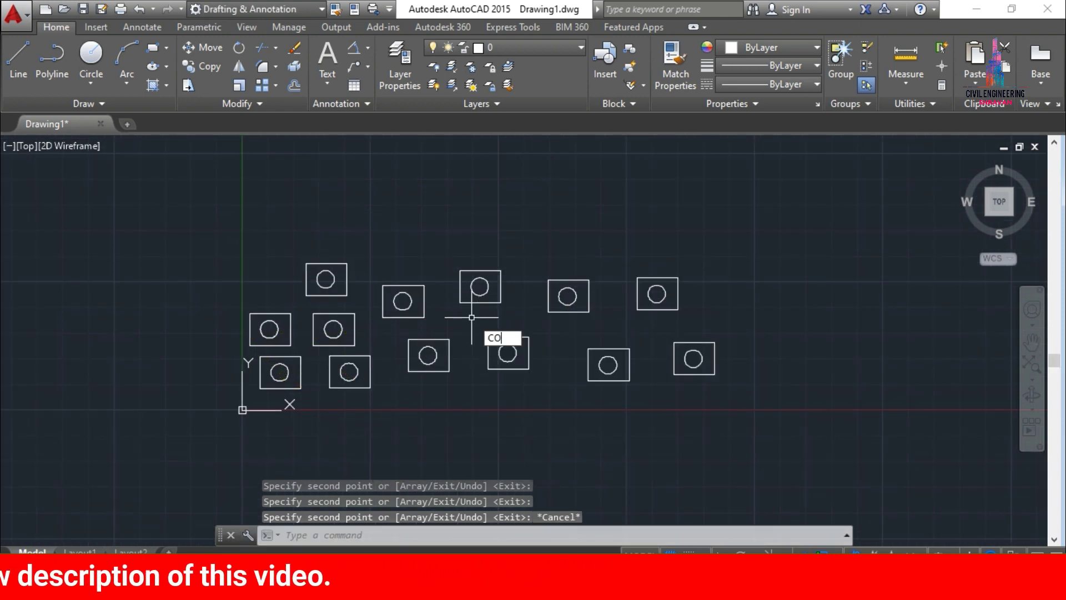
key("Return")
left_click(488, 289)
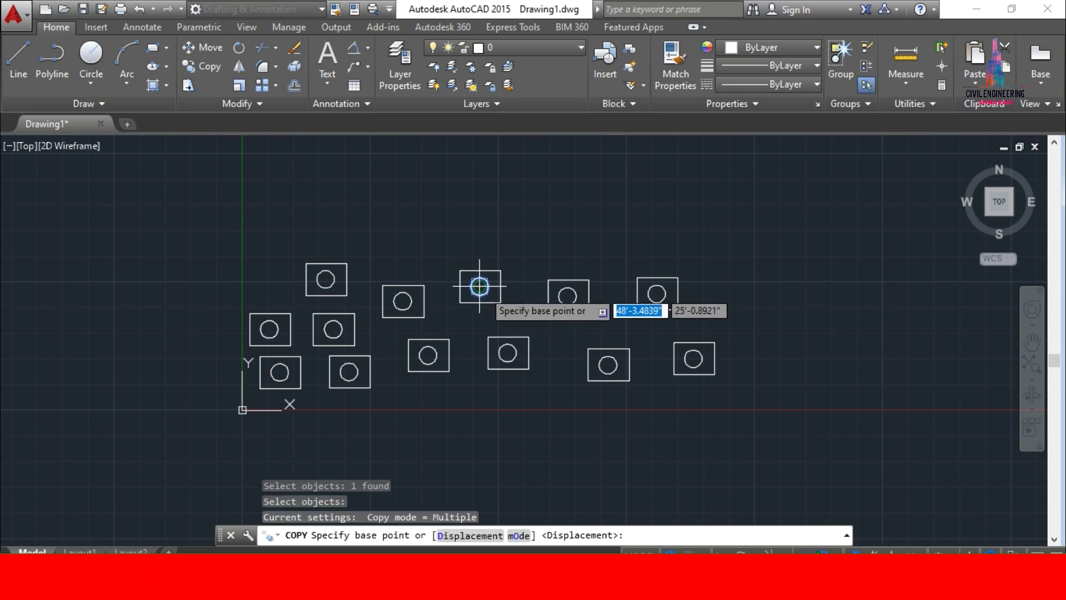
left_click(479, 286)
left_click(466, 224)
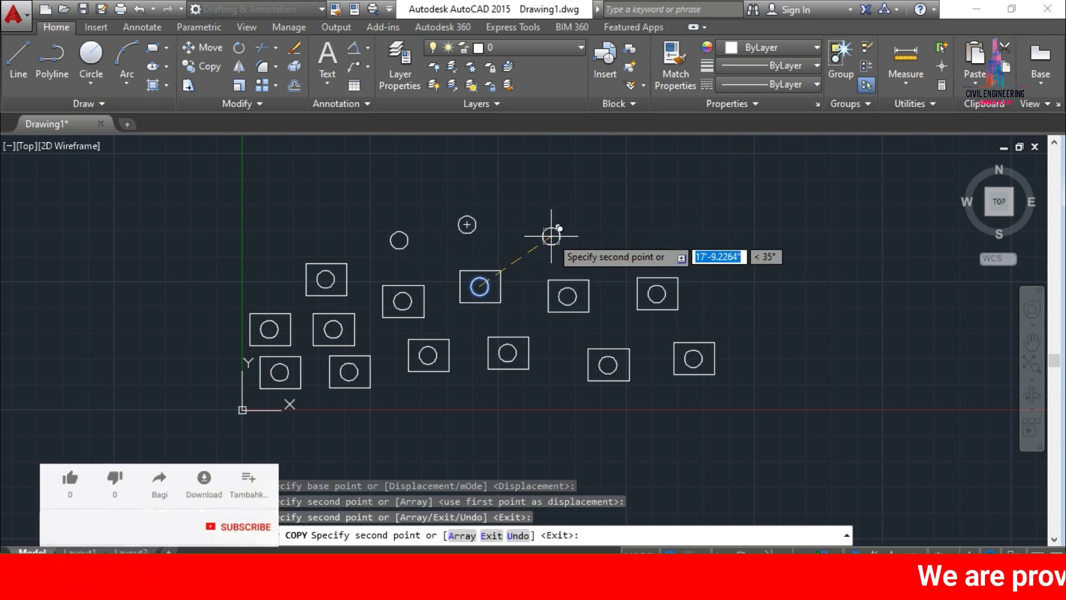
left_click(552, 236)
left_click(689, 235)
left_click(601, 197)
left_click(513, 179)
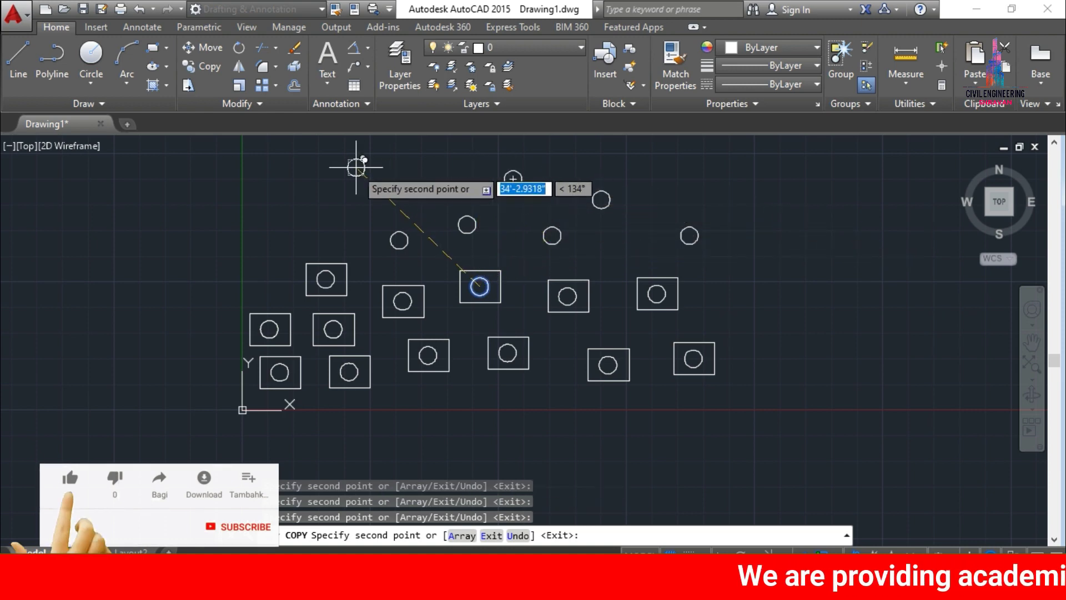
left_click(353, 182)
left_click(283, 222)
left_click(425, 179)
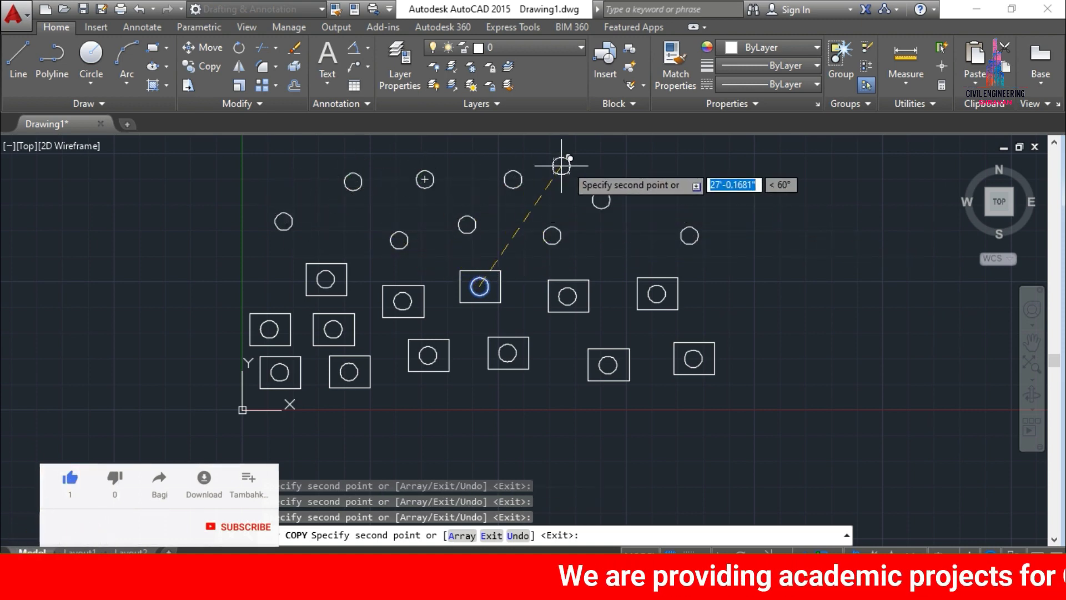
left_click(570, 164)
left_click(654, 178)
left_click(642, 221)
left_click(718, 180)
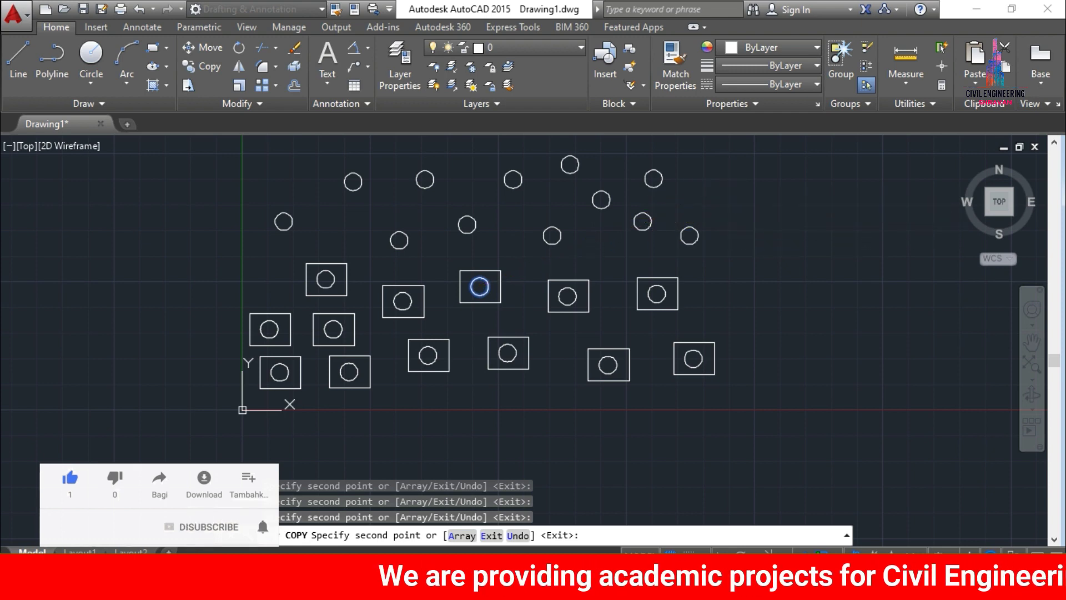
left_click(737, 251)
left_click(742, 300)
left_click(753, 356)
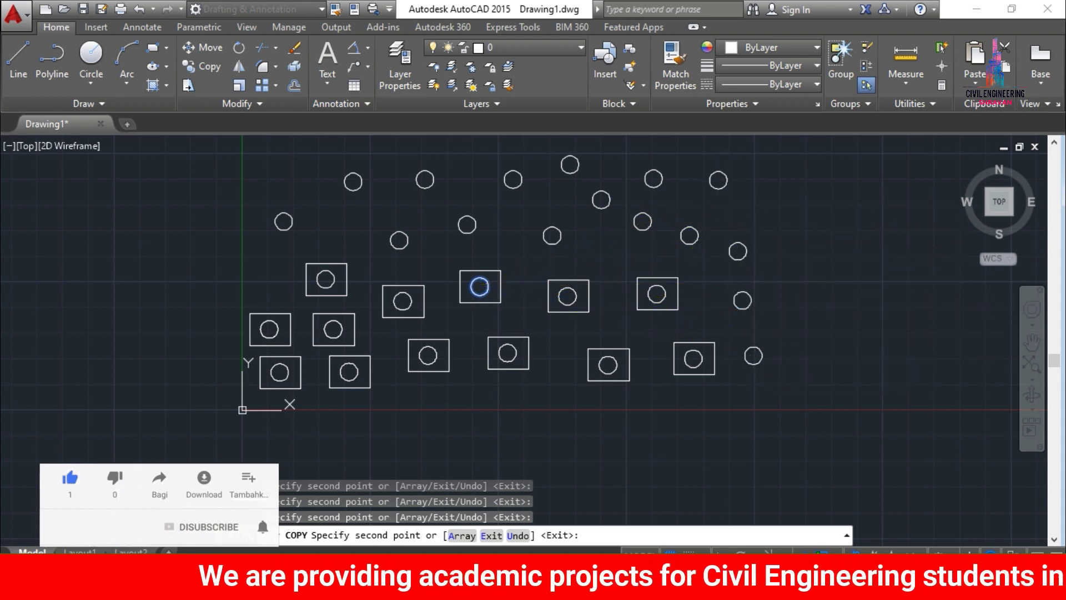
left_click(788, 215)
left_click(842, 193)
left_click(806, 282)
left_click(875, 282)
left_click(857, 342)
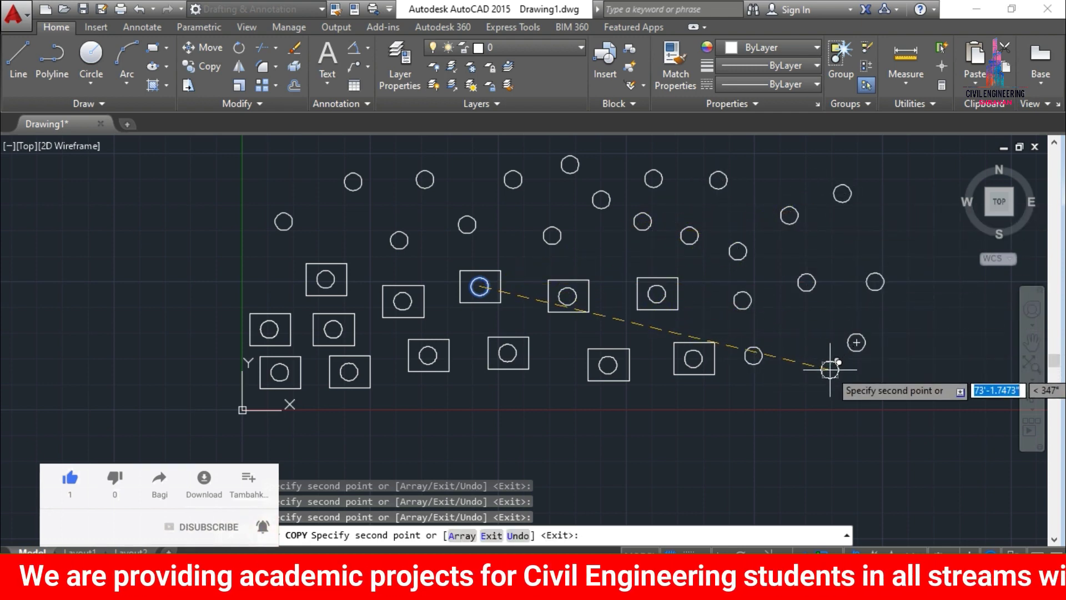
left_click(830, 369)
left_click(844, 257)
left_click(788, 255)
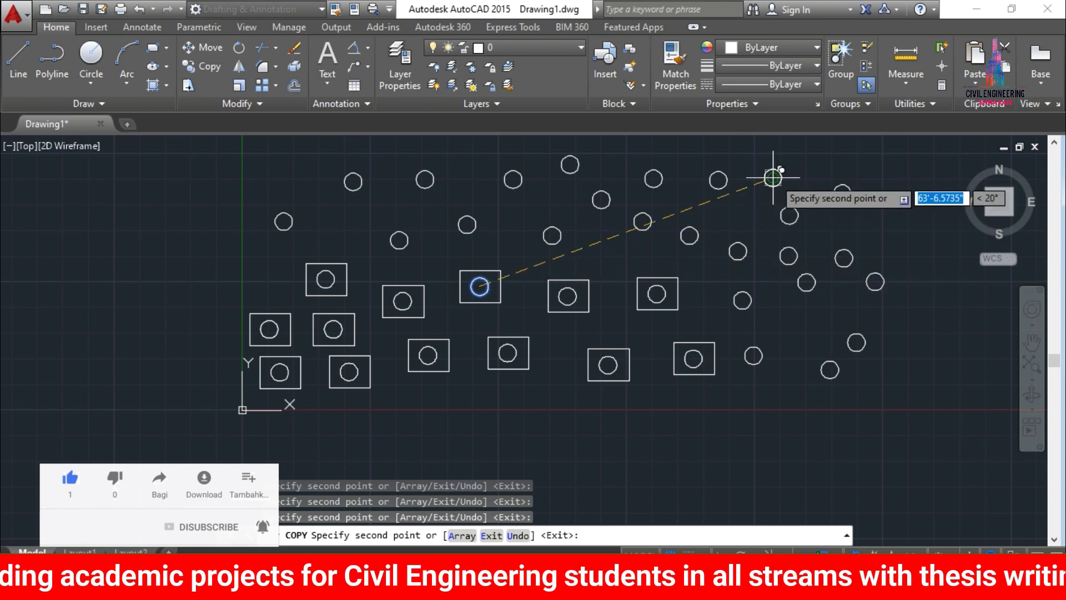
left_click(773, 177)
key("Escape")
Copy only the rectangle of the lower-middle pair from its lower-left corner, scattering copies around both sides and below the existing shapes
type("c")
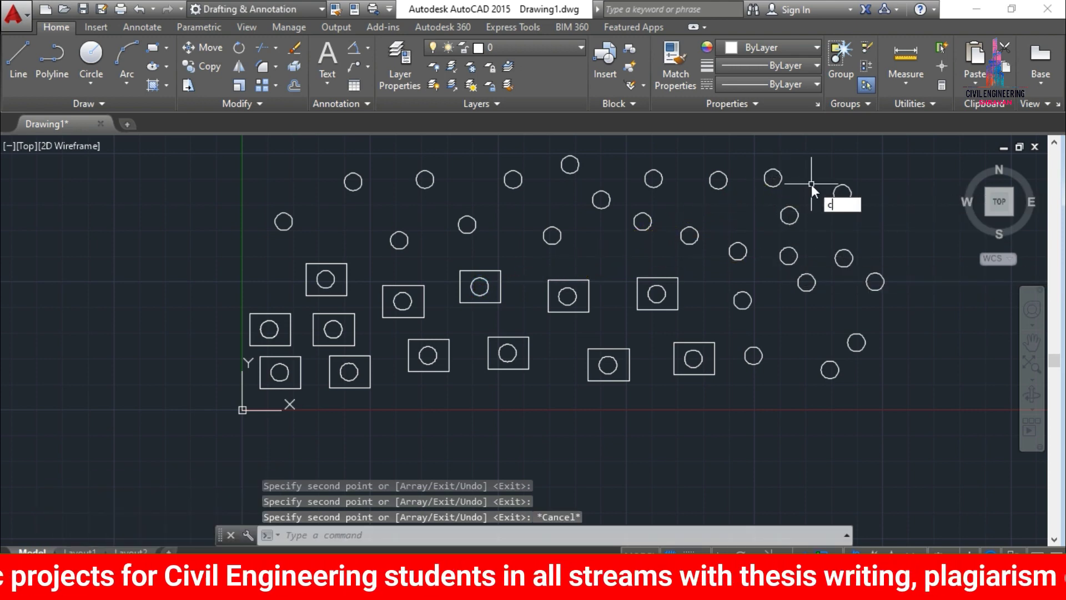
type("t o")
key("Return")
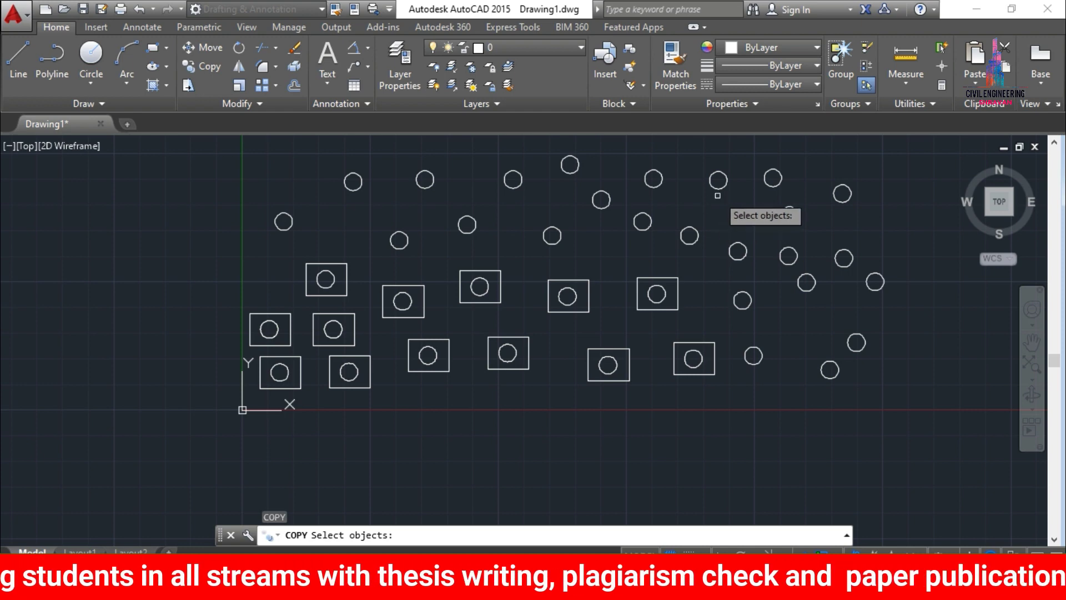
left_click(512, 338)
key("Return")
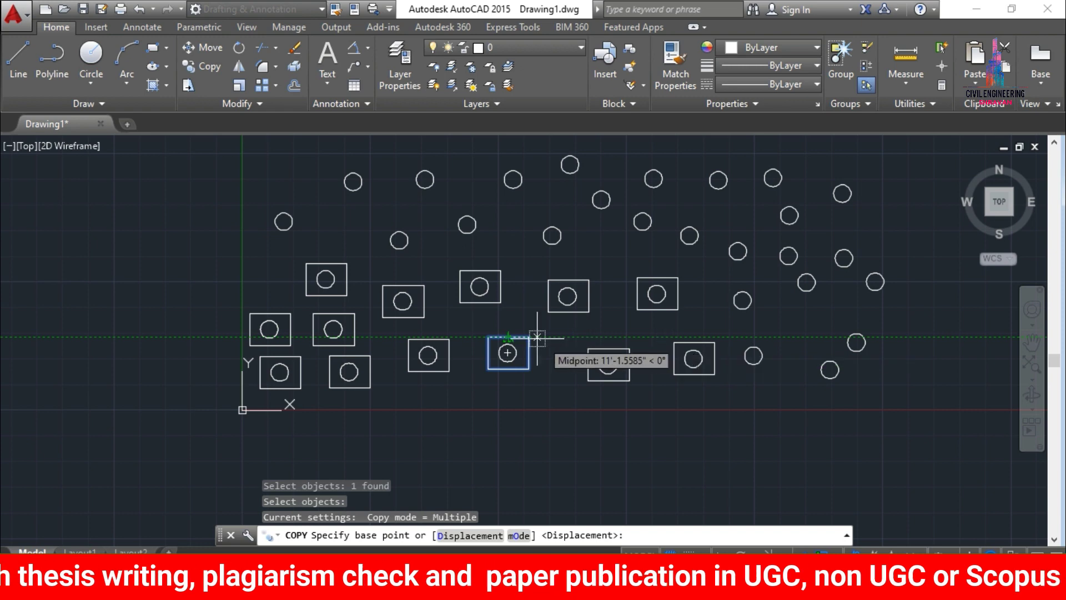
left_click(488, 369)
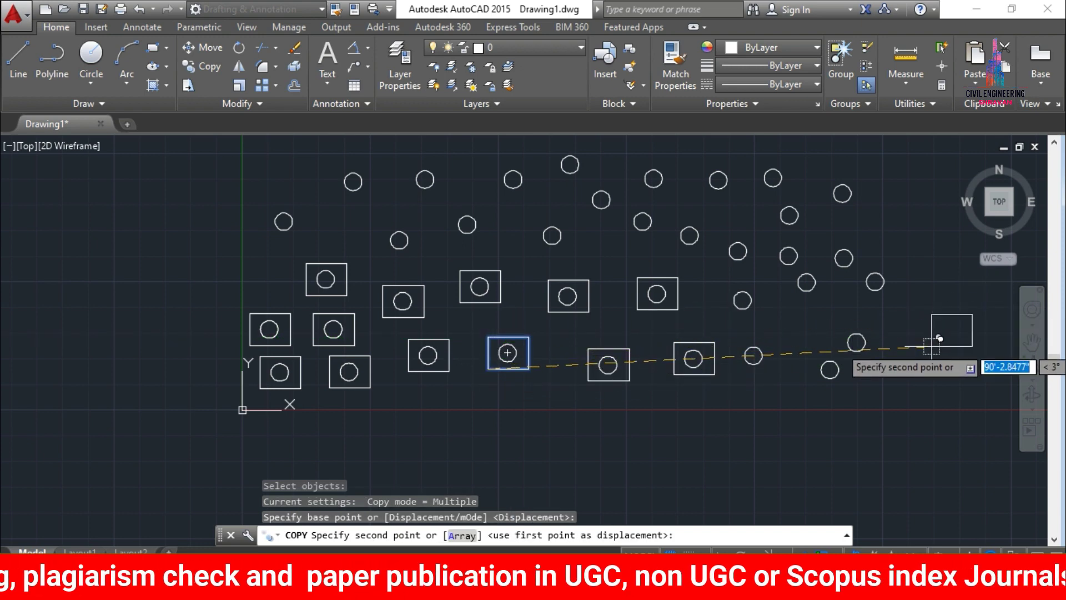
left_click(931, 347)
left_click(914, 400)
left_click(895, 290)
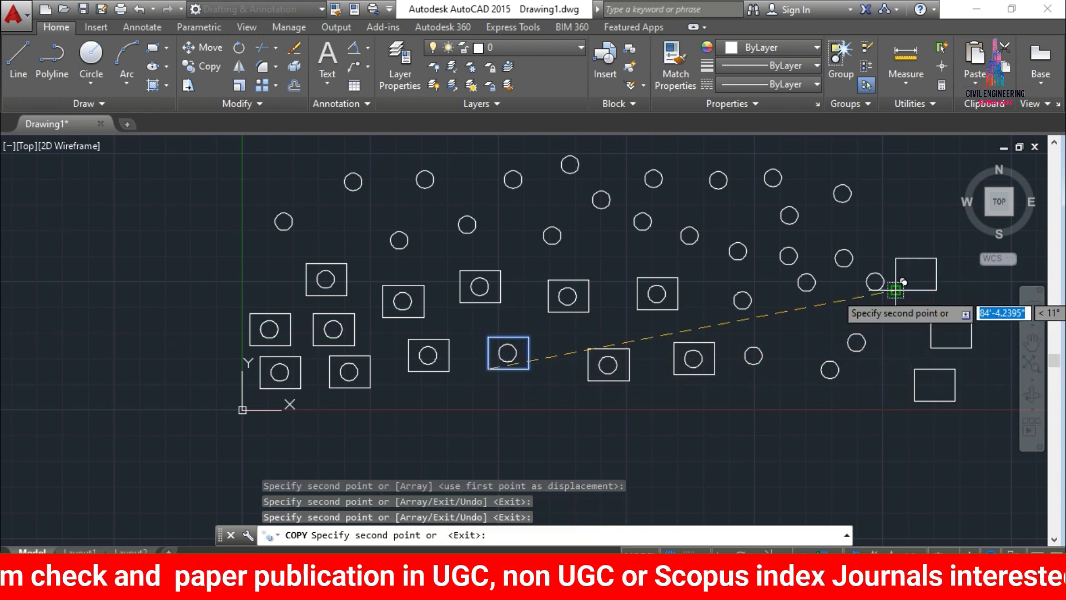
left_click(789, 351)
left_click(322, 247)
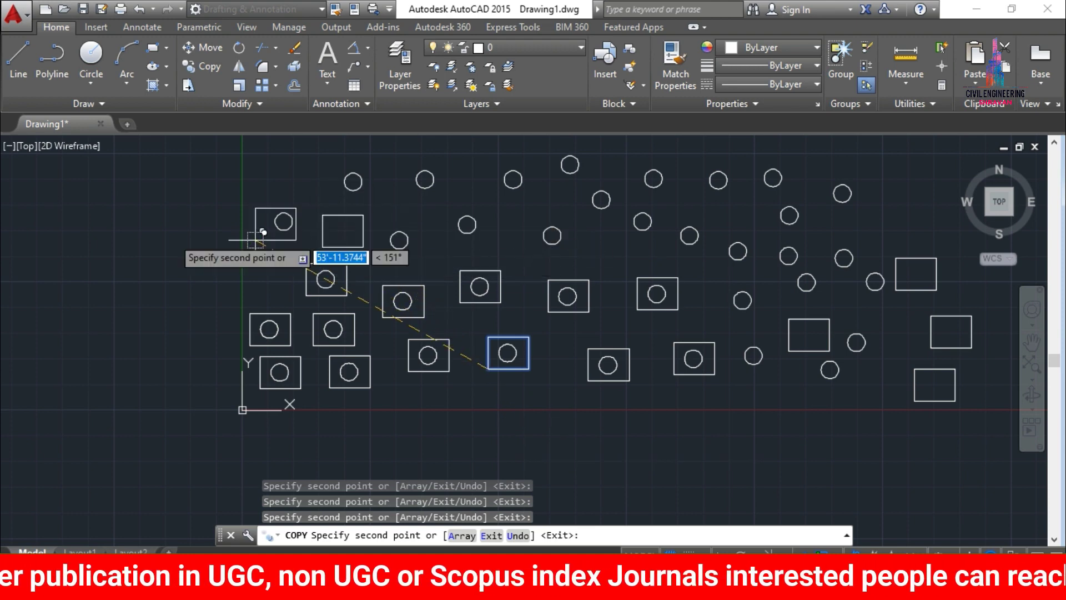
left_click(117, 236)
left_click(82, 359)
left_click(162, 278)
left_click(197, 216)
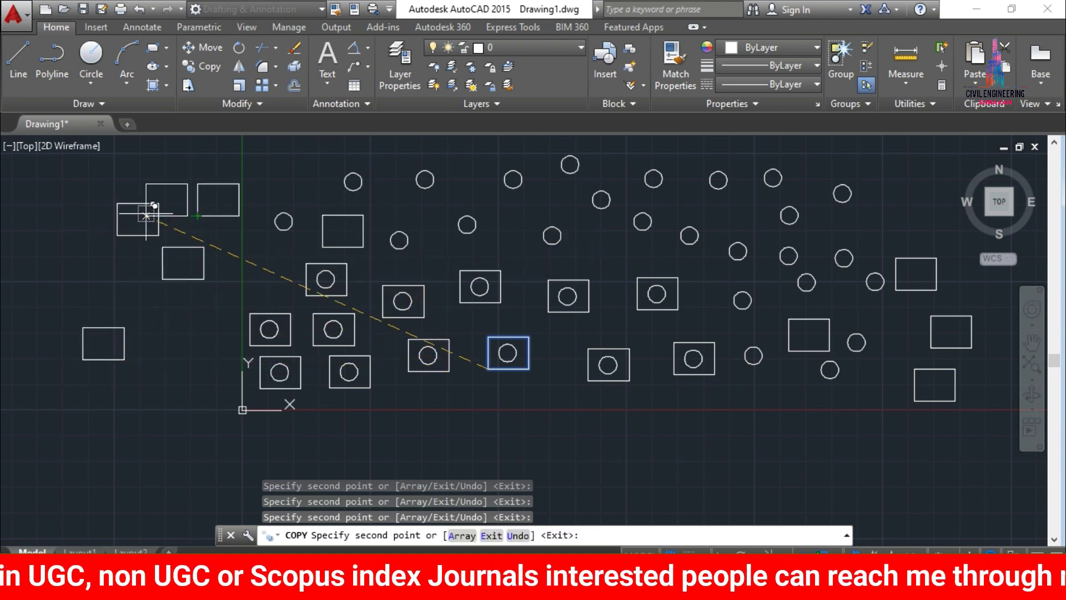
left_click(26, 207)
left_click(172, 365)
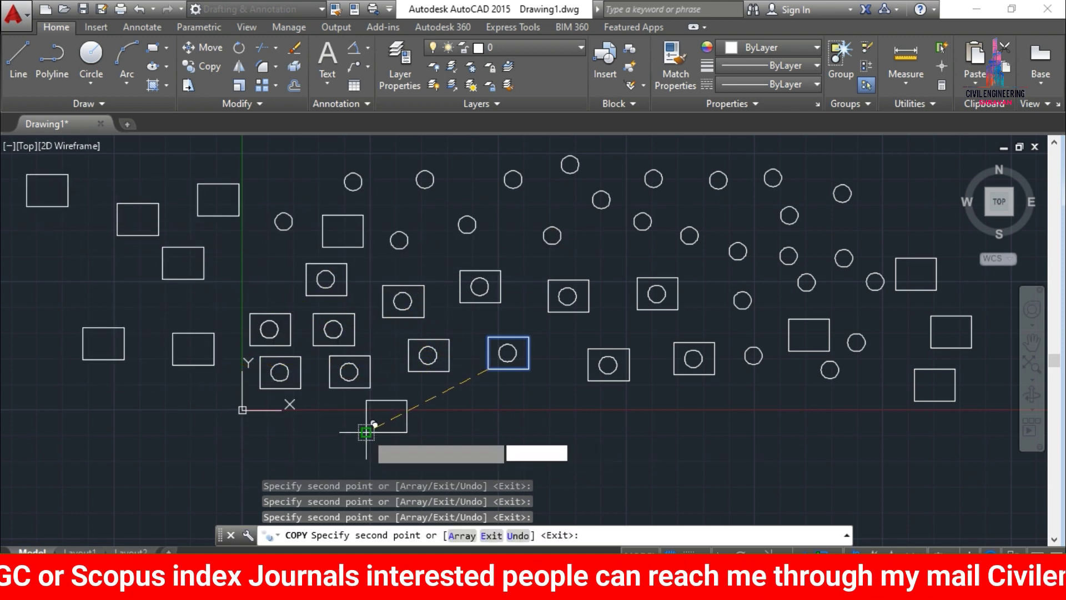
left_click(366, 432)
left_click(596, 443)
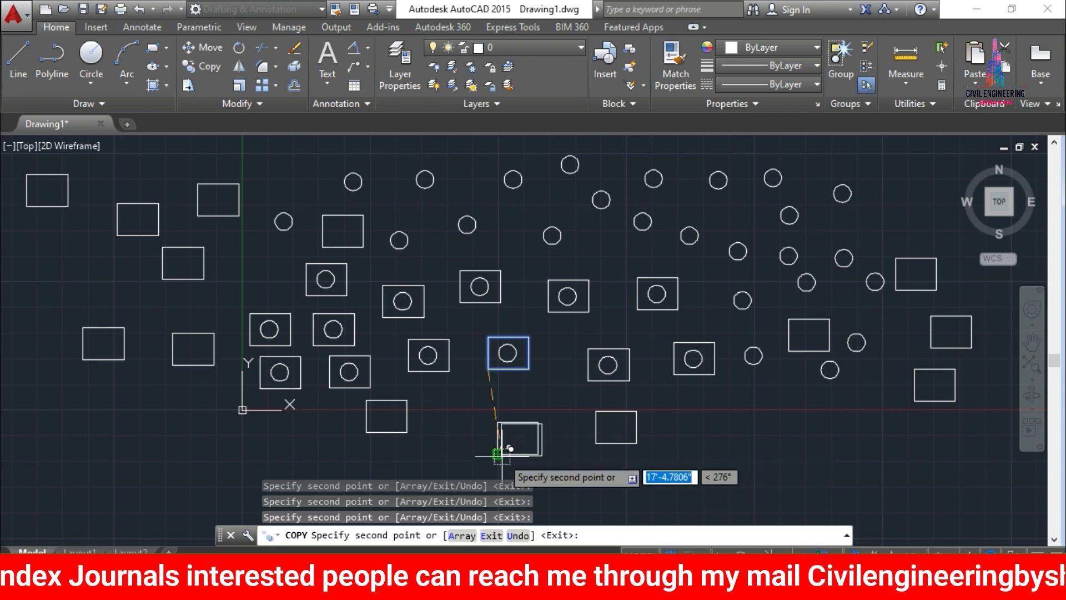
key("Escape")
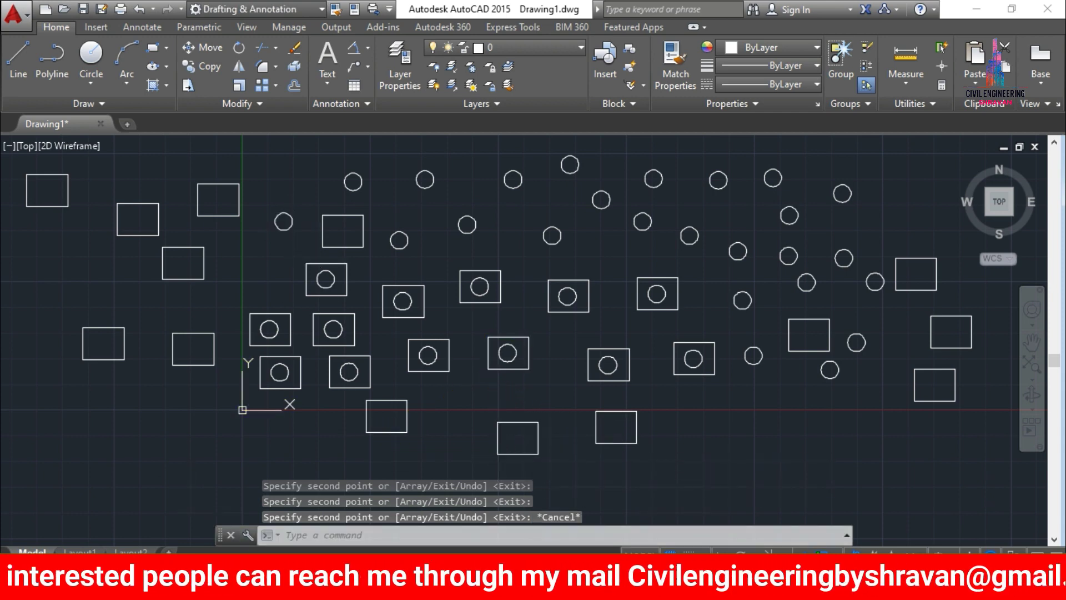
Switch to the 2D Commands Word document and highlight Poly line, Copy and Move in the command list
left_click(633, 502)
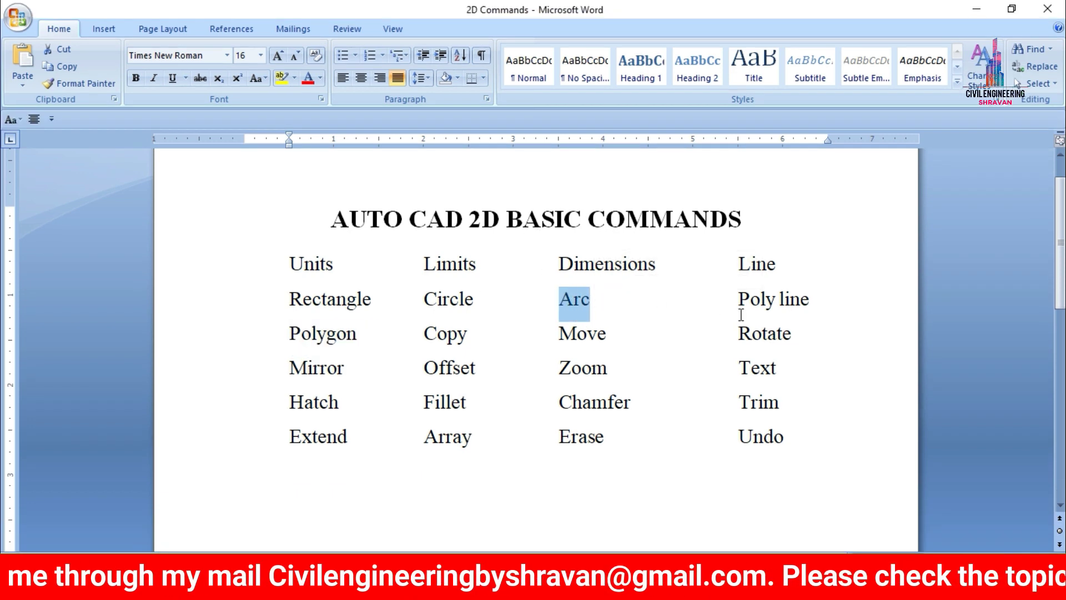
left_click_drag(741, 314, 807, 312)
left_click_drag(278, 335, 467, 338)
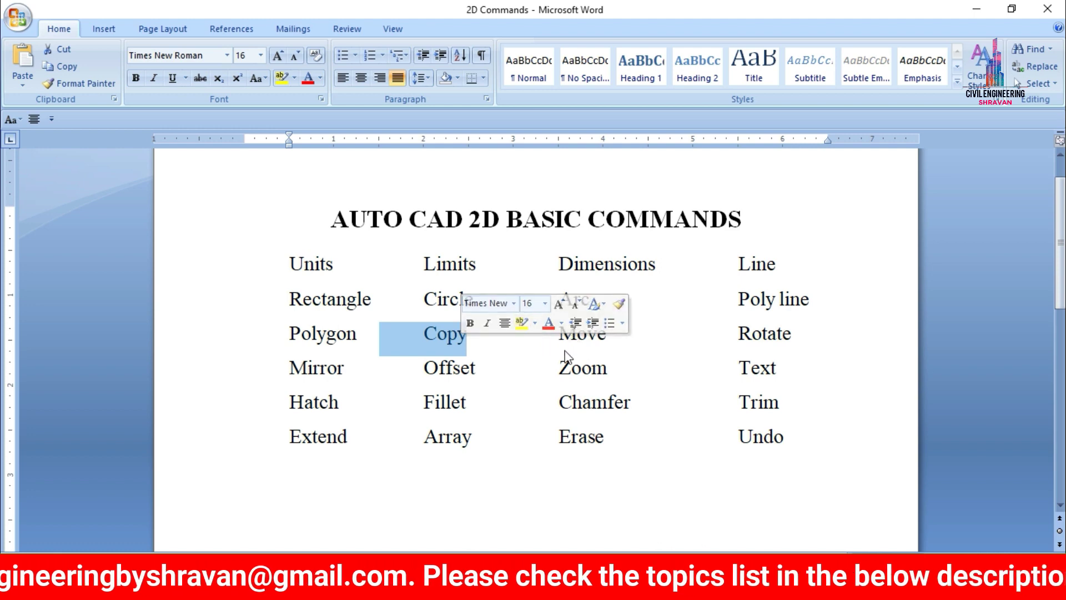
left_click_drag(559, 344, 605, 342)
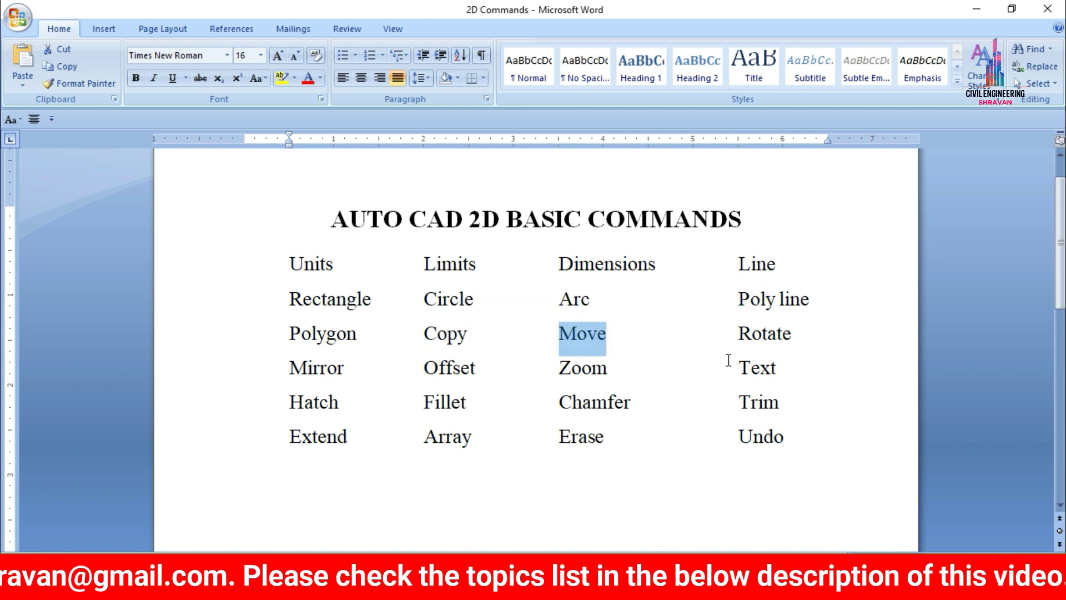